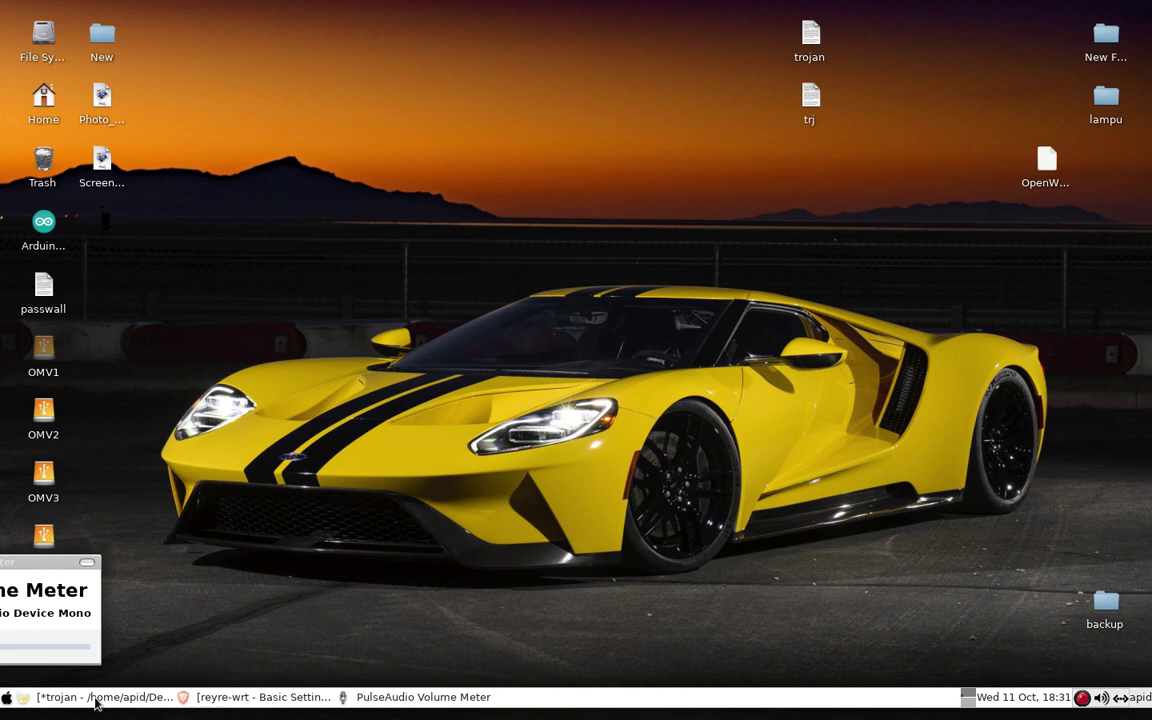
Bring up the trj text file in Geany and highlight the host sg3-trojan.bonds.id in the second Trojan link
{"action": "left_click", "coordinate": [91, 698]}
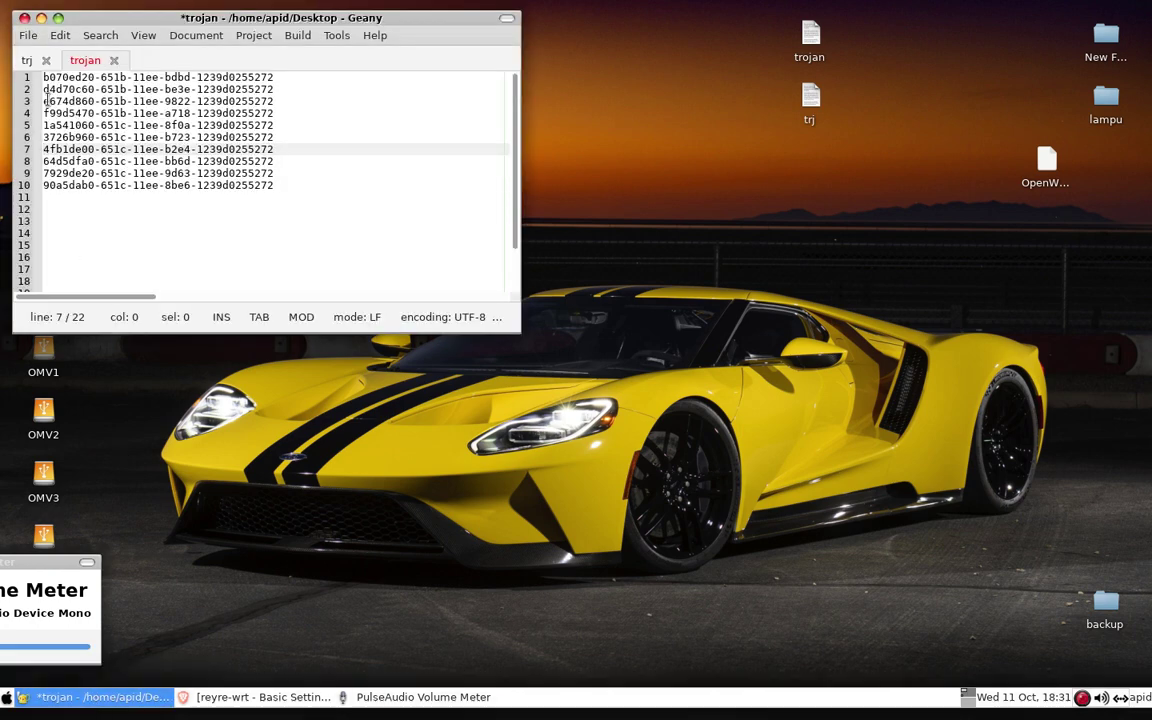
{"action": "left_click", "coordinate": [30, 63]}
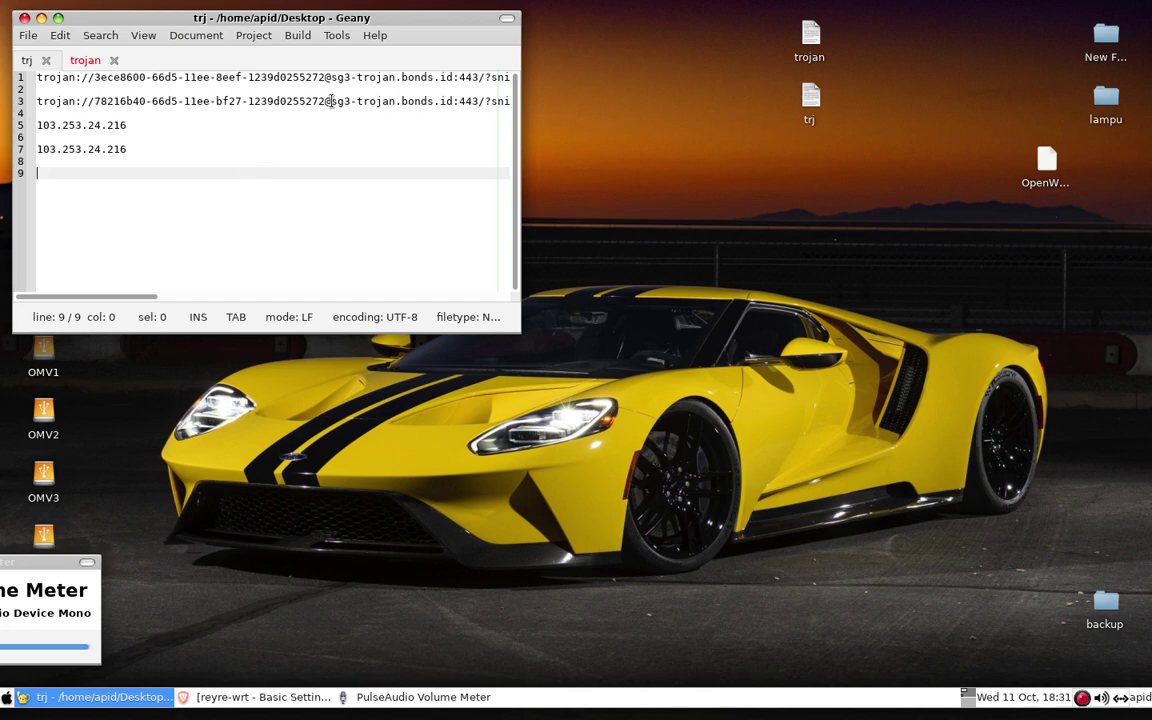
{"action": "left_click_drag", "start_coordinate": [331, 101], "coordinate": [454, 96]}
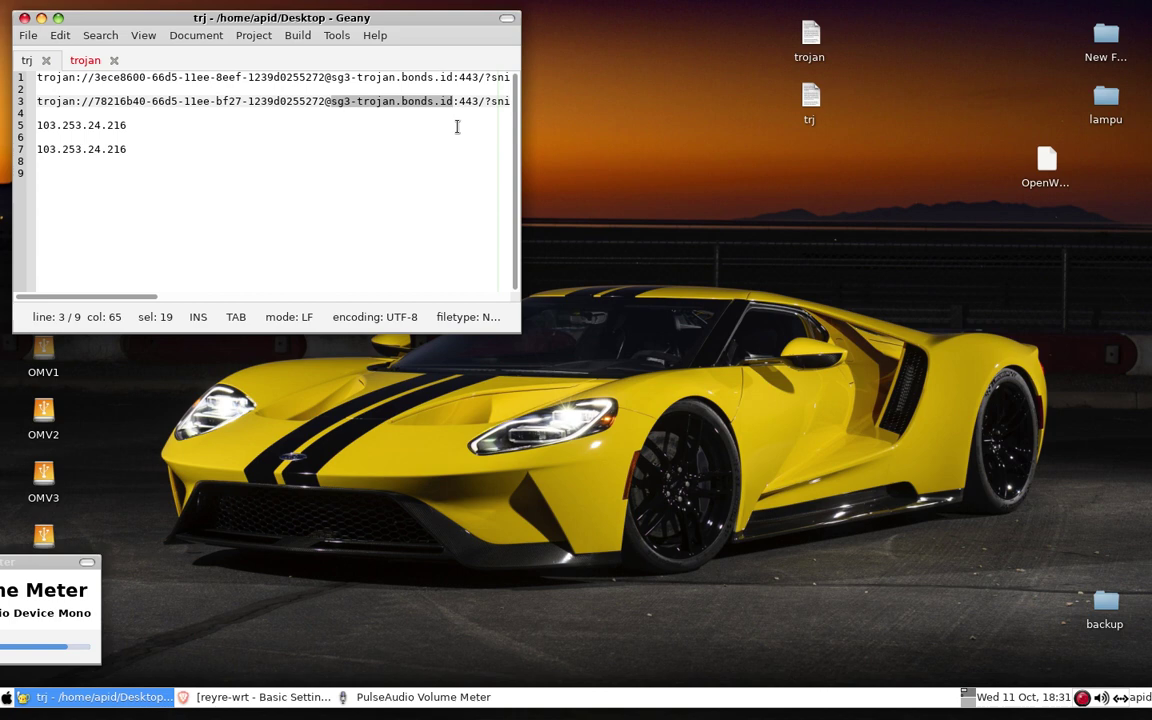
{"action": "left_click_drag", "start_coordinate": [284, 17], "coordinate": [288, 13]}
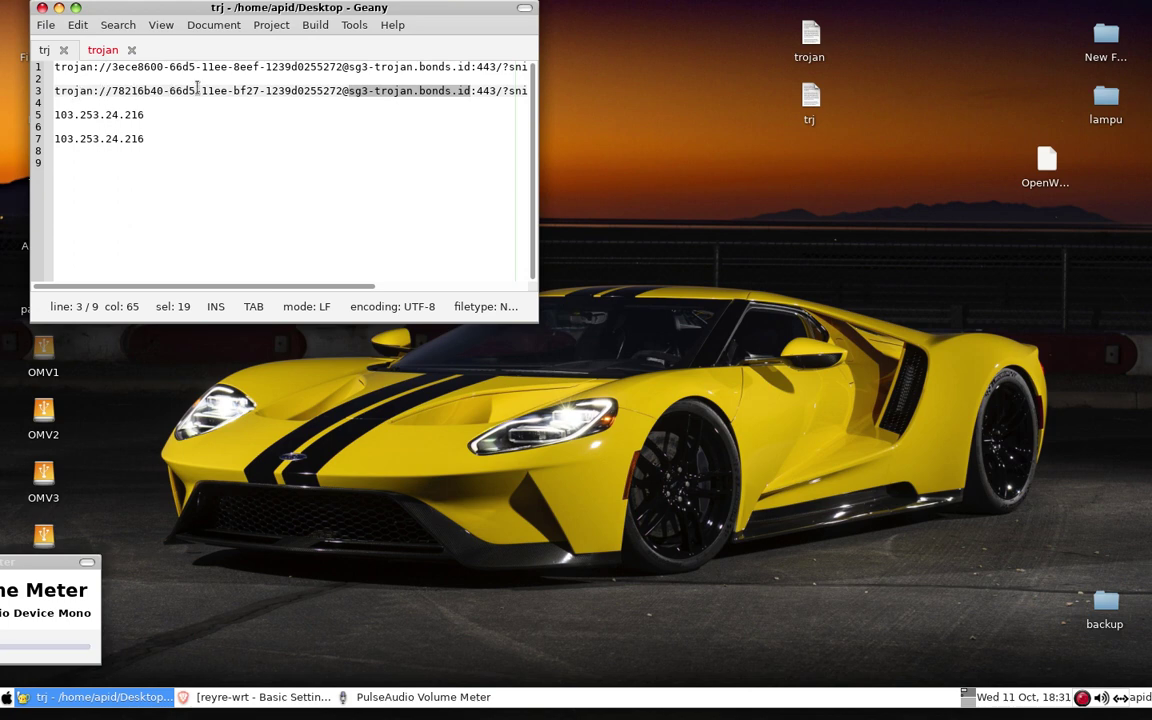
{"action": "left_click", "coordinate": [313, 202]}
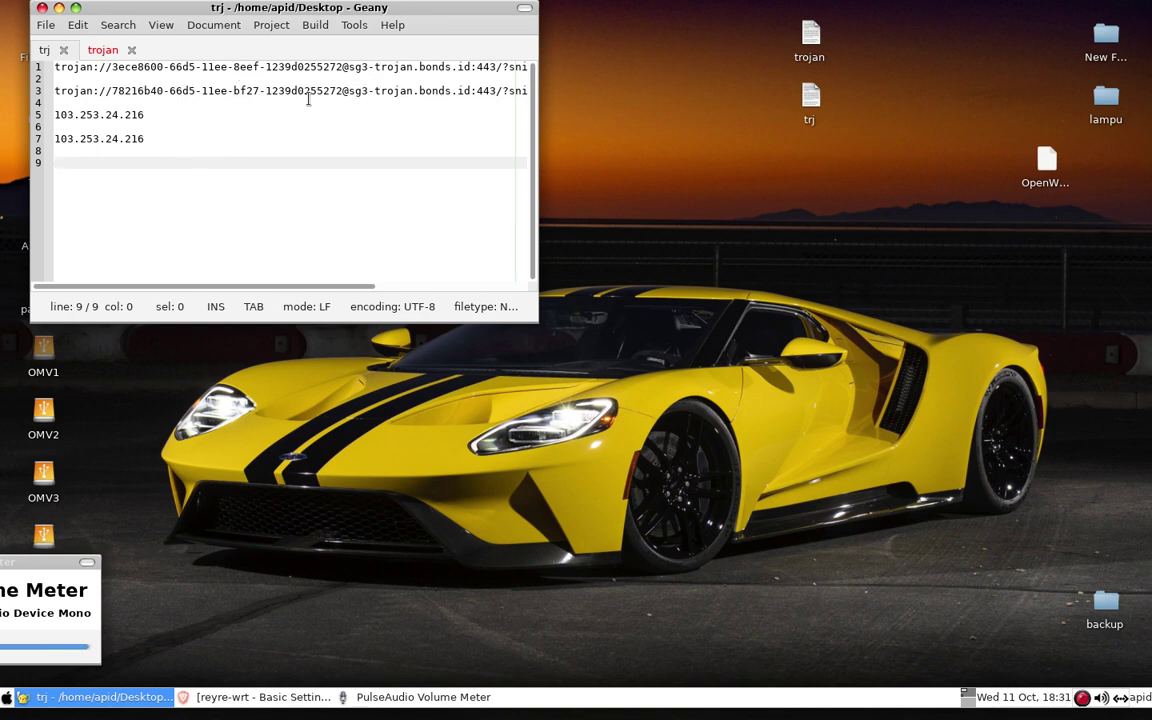
{"action": "left_click_drag", "start_coordinate": [350, 91], "coordinate": [466, 93]}
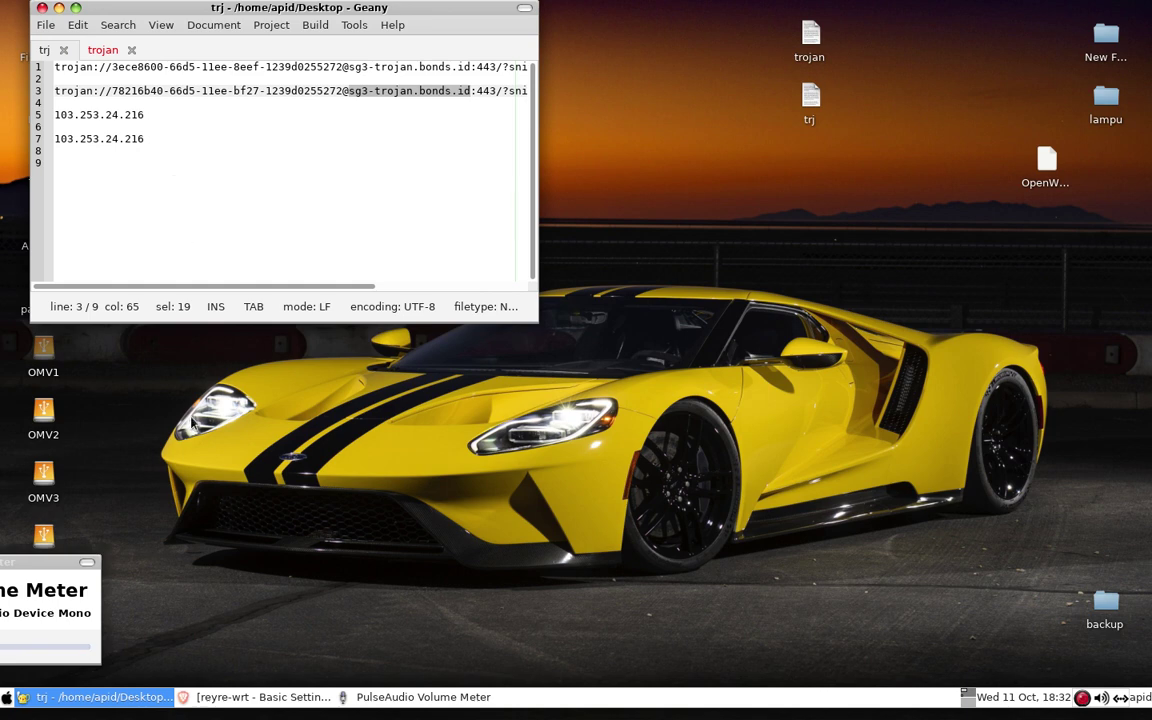
{"action": "left_click", "coordinate": [257, 711]}
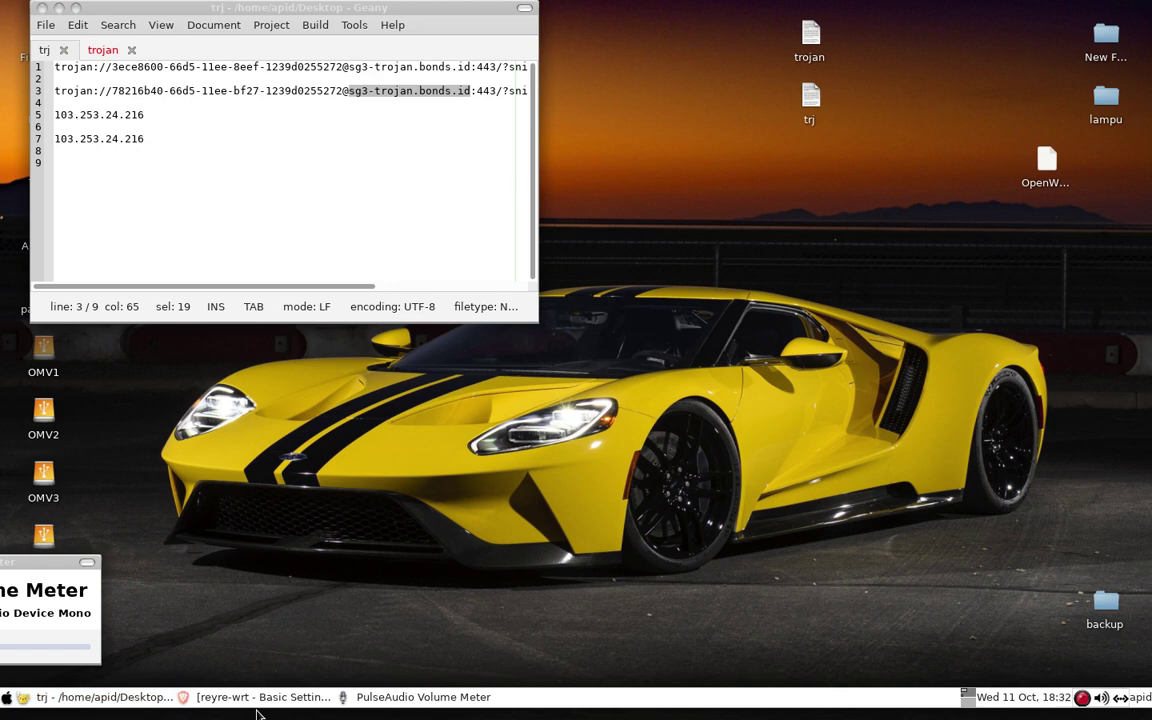
{"action": "left_click", "coordinate": [255, 703]}
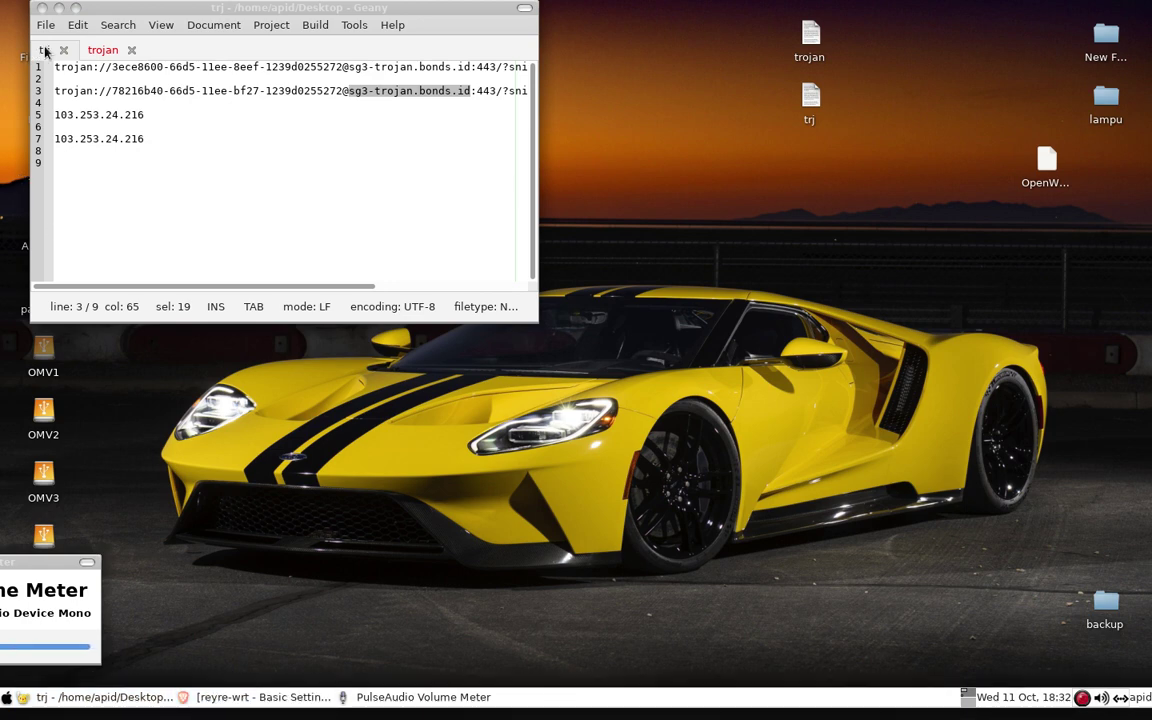
{"action": "left_click", "coordinate": [45, 51]}
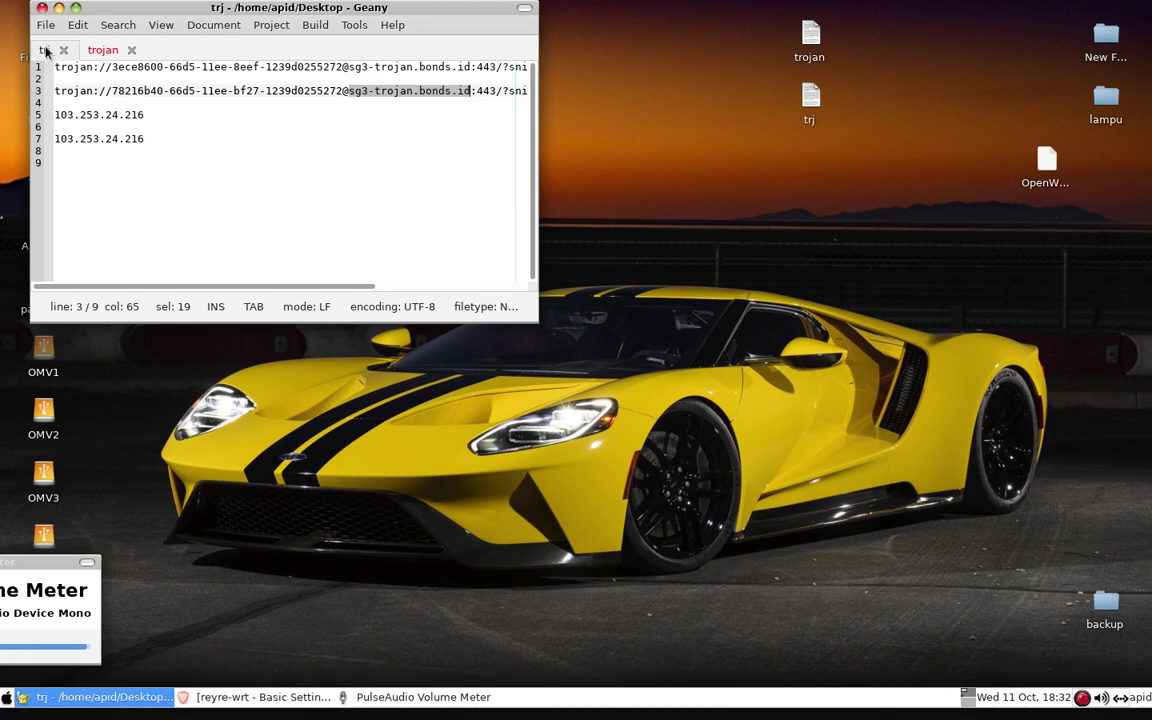
In the trojan text file, insert a blank line above the eighth password entry
{"action": "left_click", "coordinate": [100, 49]}
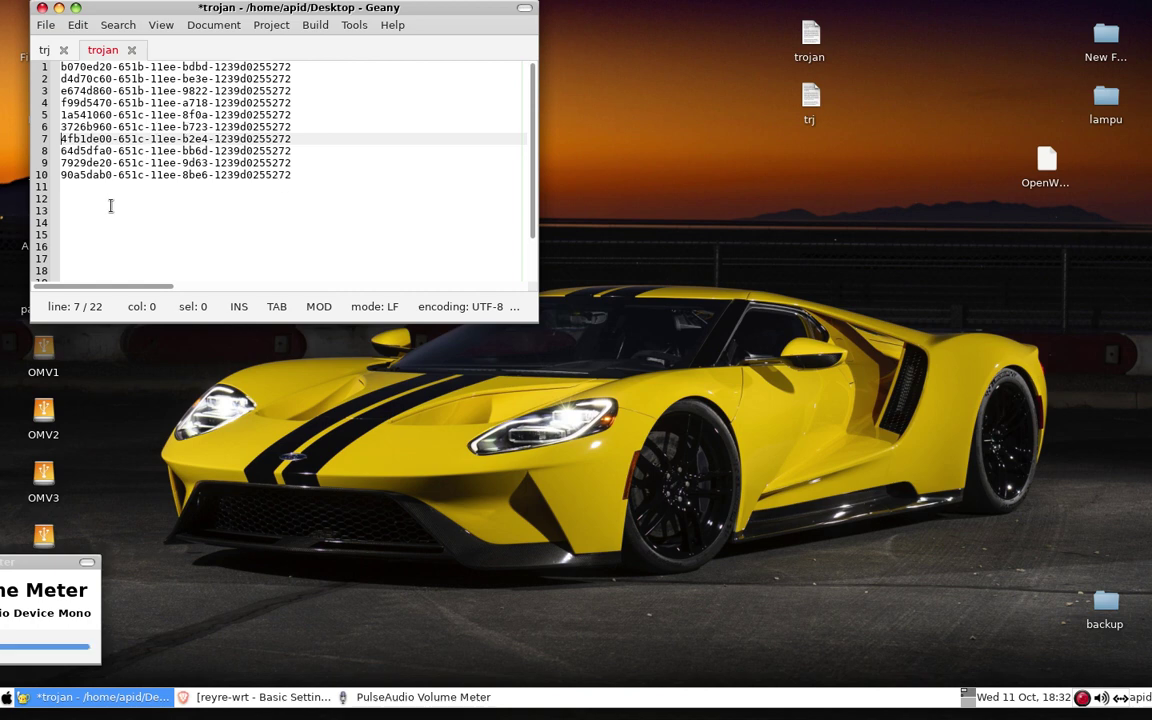
{"action": "left_click", "coordinate": [60, 150]}
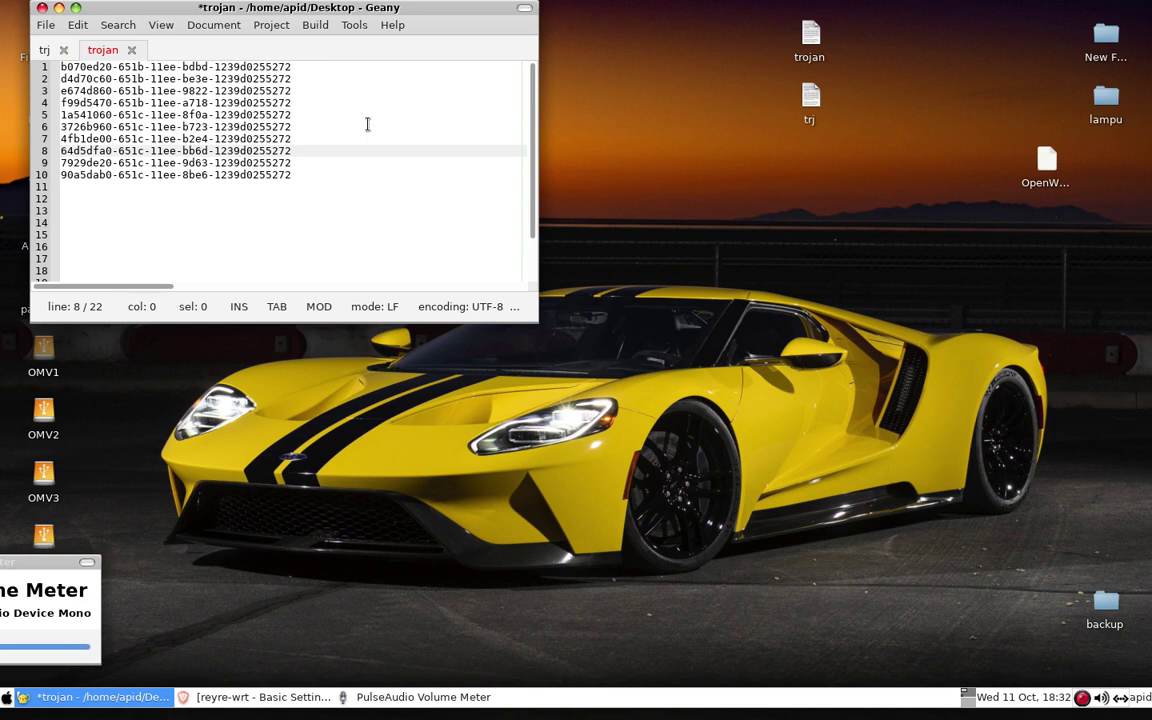
{"action": "key", "text": "Return"}
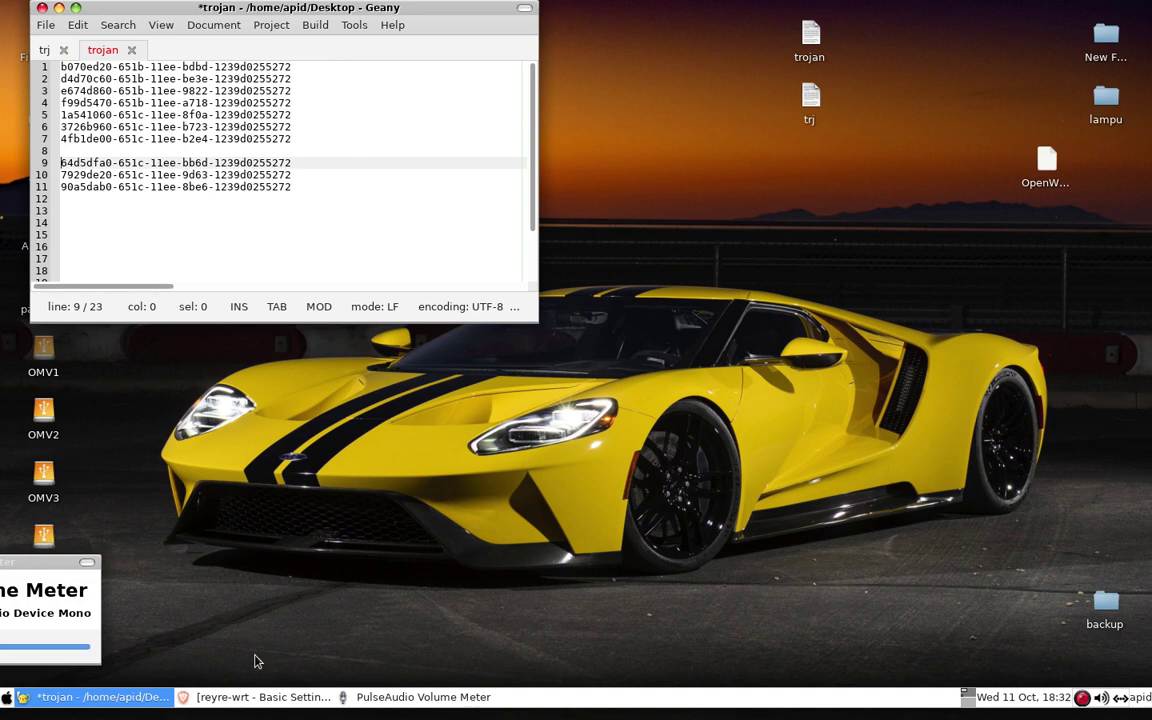
Switch to the Brave browser, load the router's Pass Wall page and set the page zoom to 125%
{"action": "left_click", "coordinate": [257, 698]}
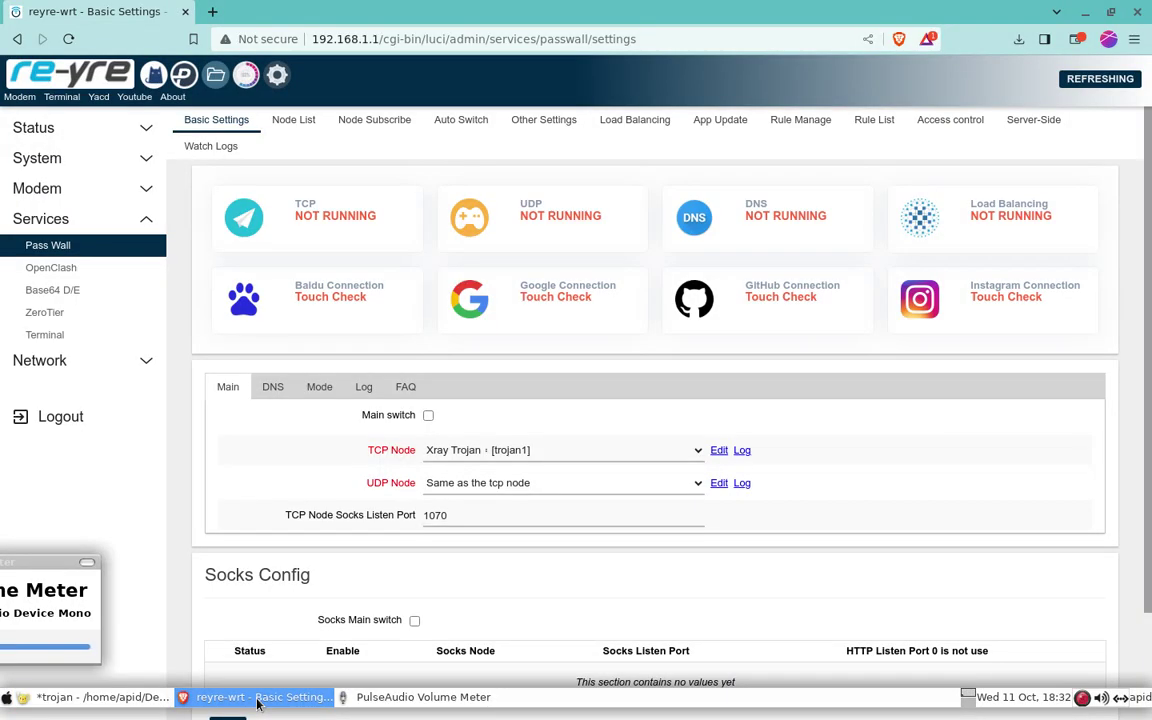
{"action": "left_click", "coordinate": [185, 76]}
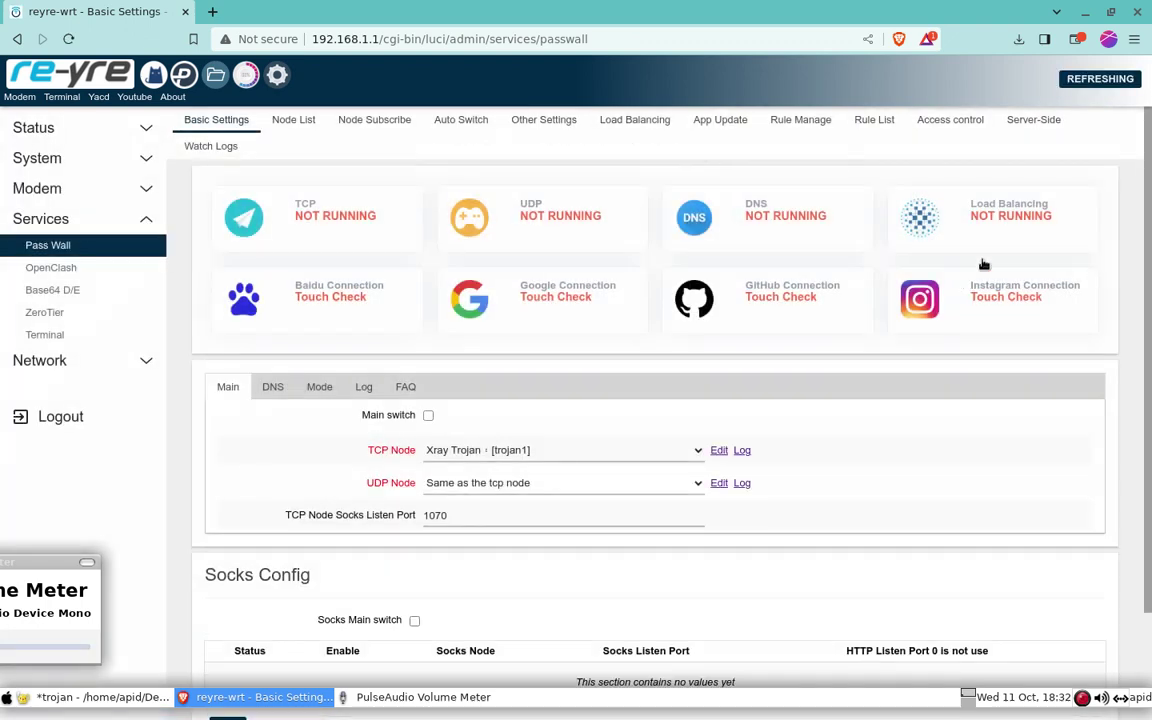
{"action": "left_click", "coordinate": [1134, 40]}
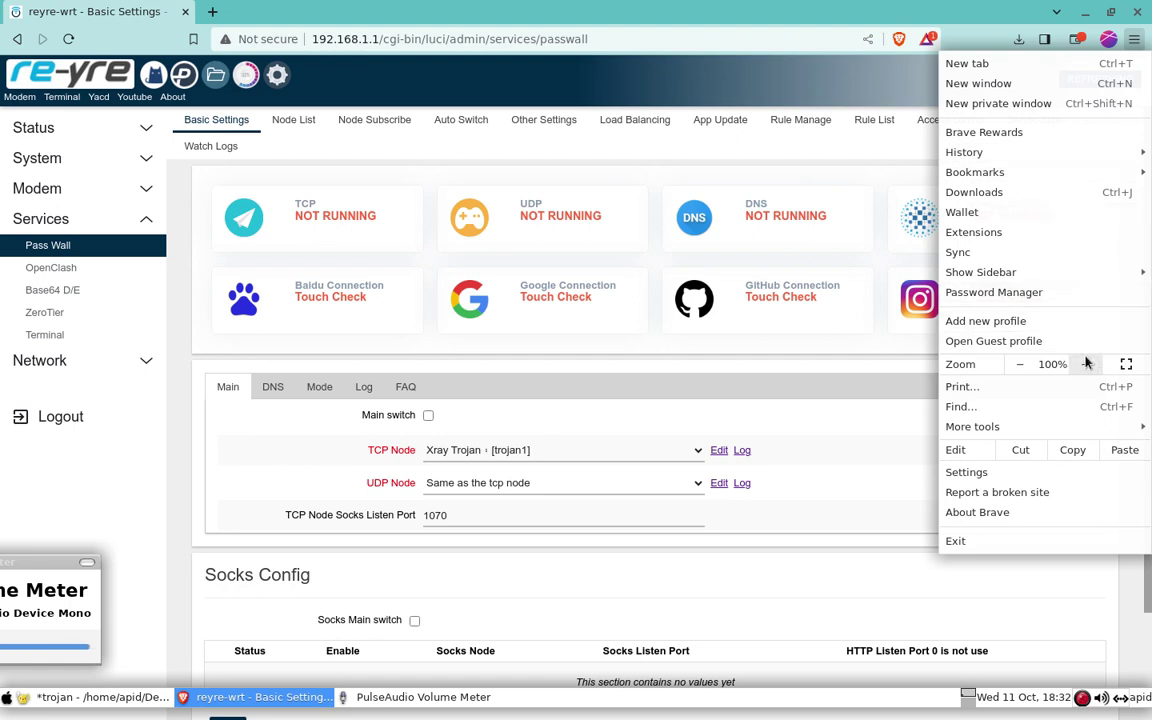
{"action": "left_click", "coordinate": [1087, 364]}
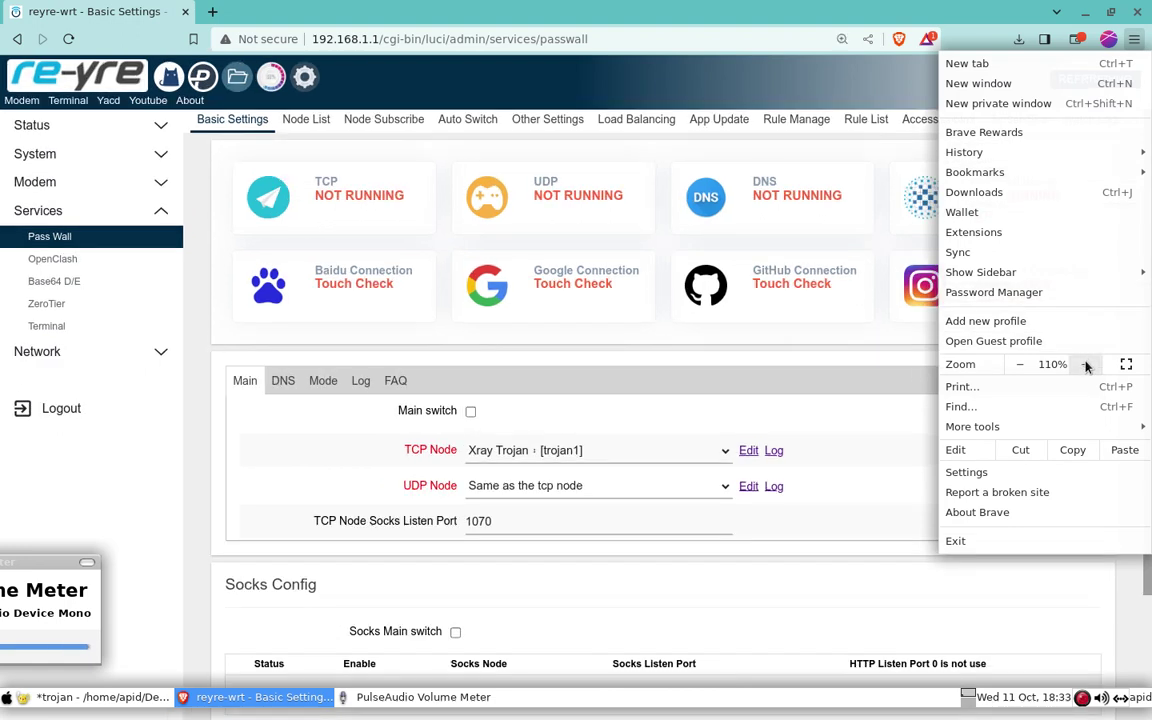
{"action": "left_click", "coordinate": [1087, 364]}
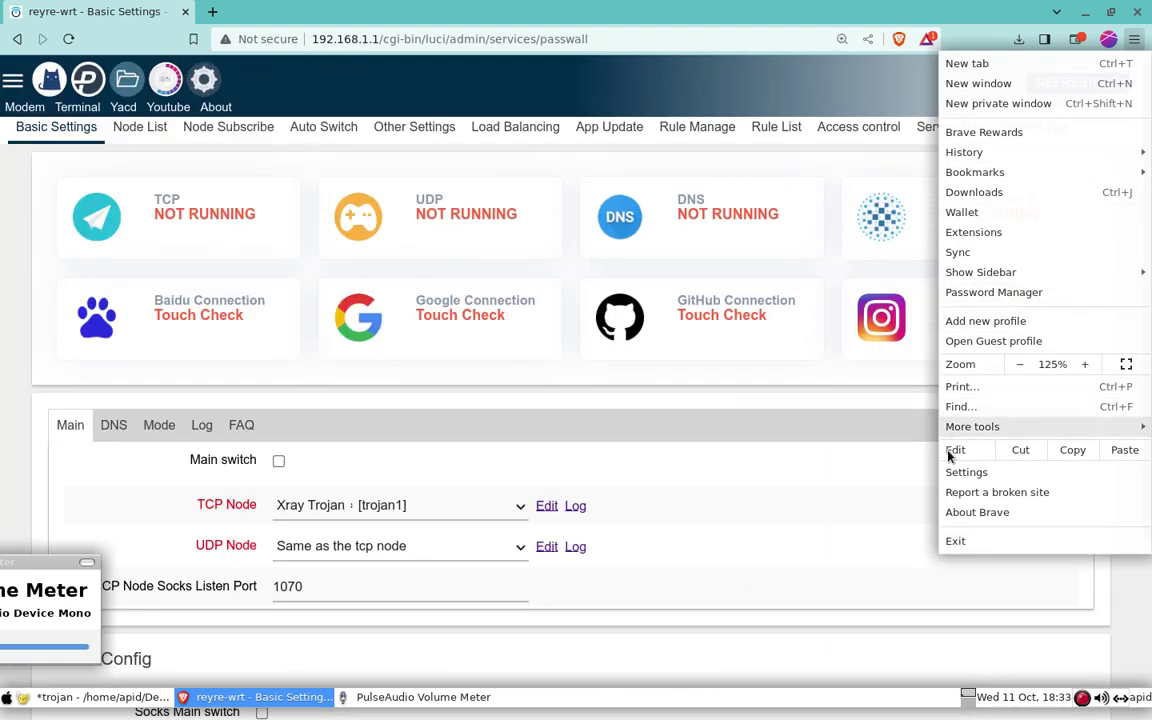
{"action": "left_click", "coordinate": [808, 483]}
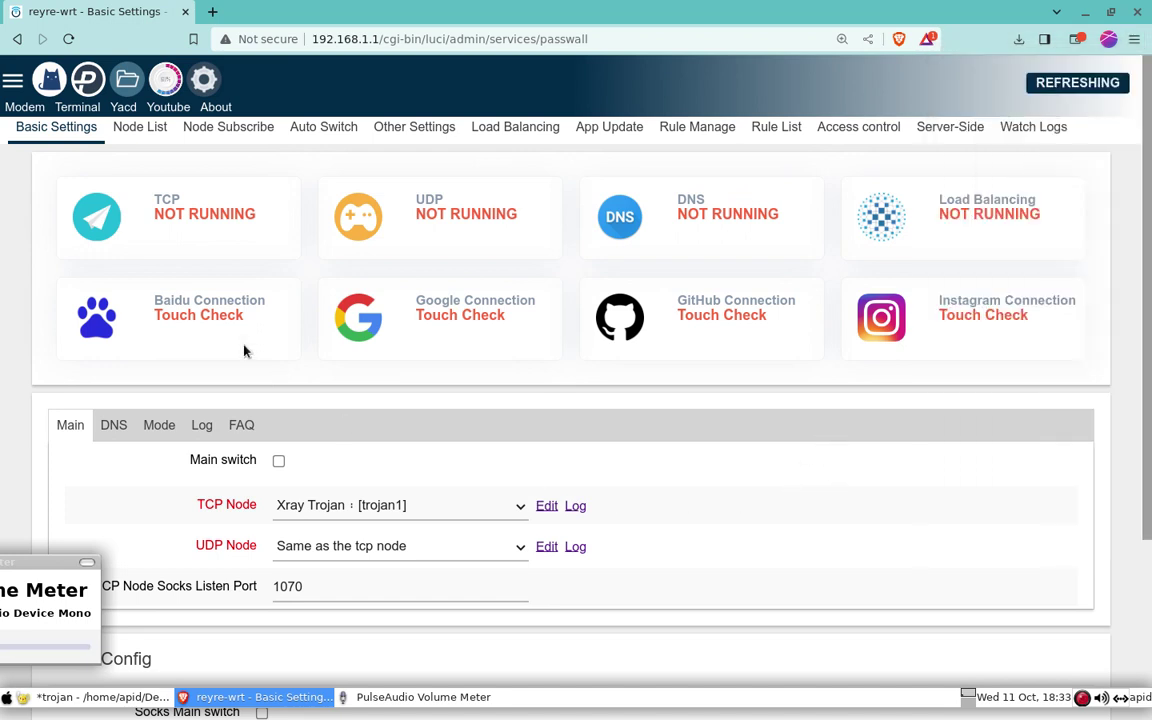
Open the Pass Wall node list and reduce the page zoom to 110%
{"action": "left_click", "coordinate": [137, 134]}
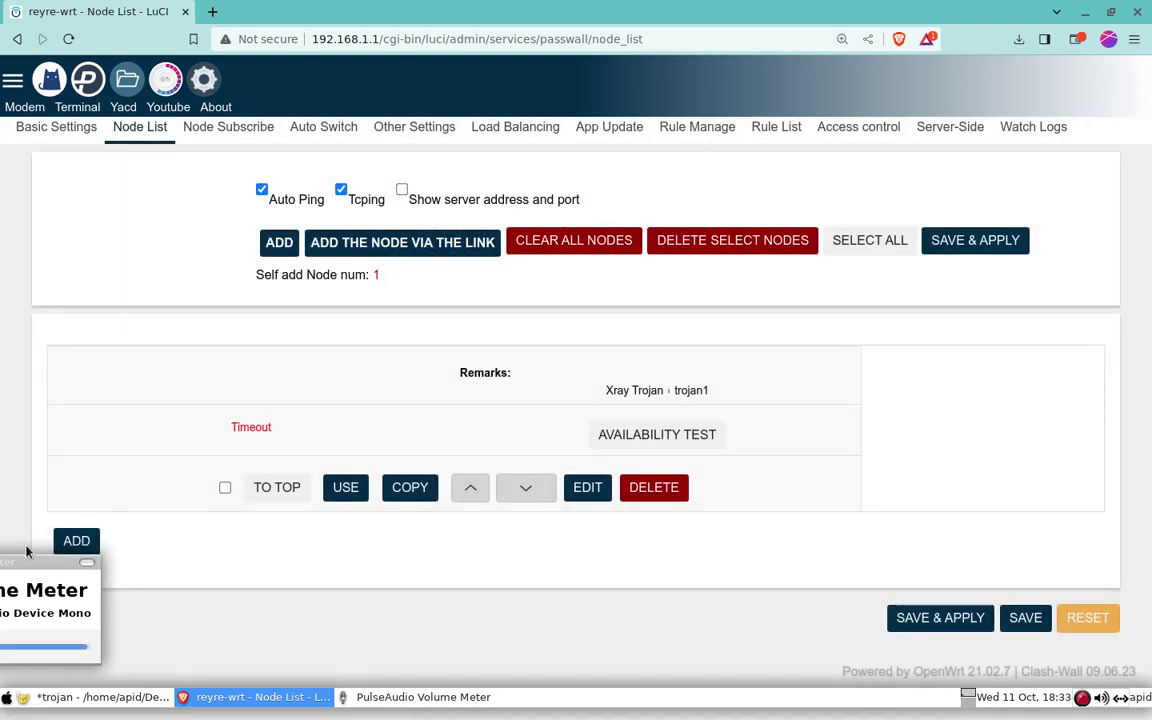
{"action": "left_click_drag", "start_coordinate": [25, 565], "coordinate": [25, 583]}
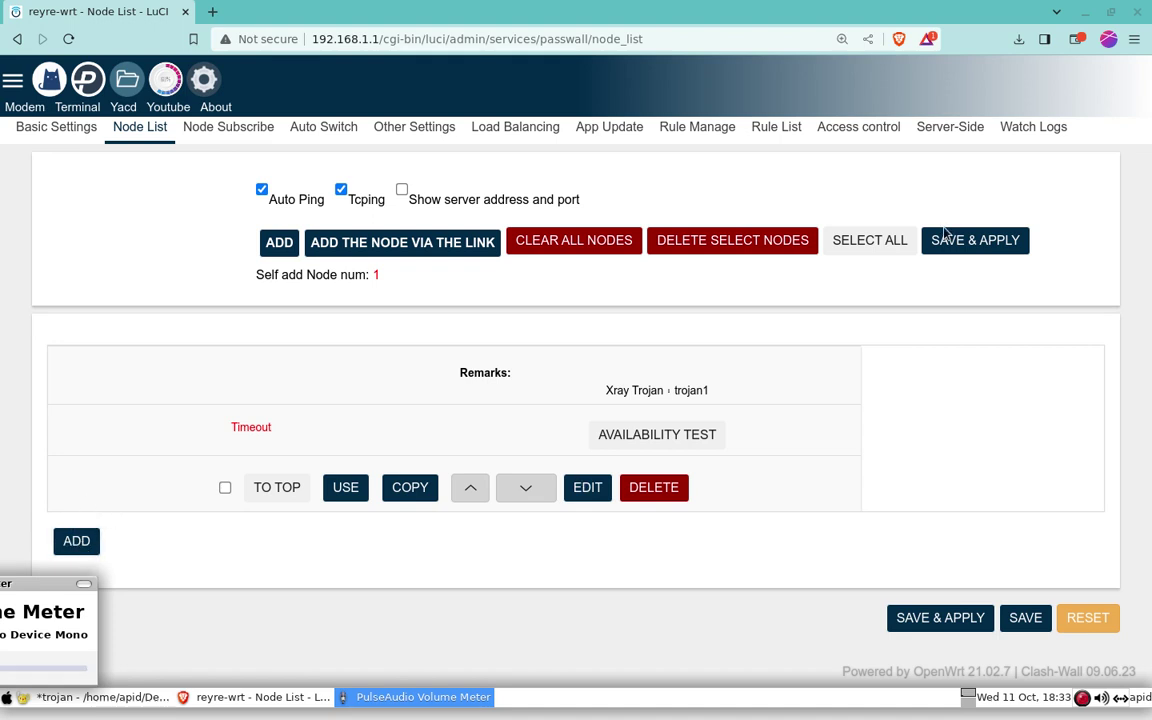
{"action": "left_click", "coordinate": [1134, 39]}
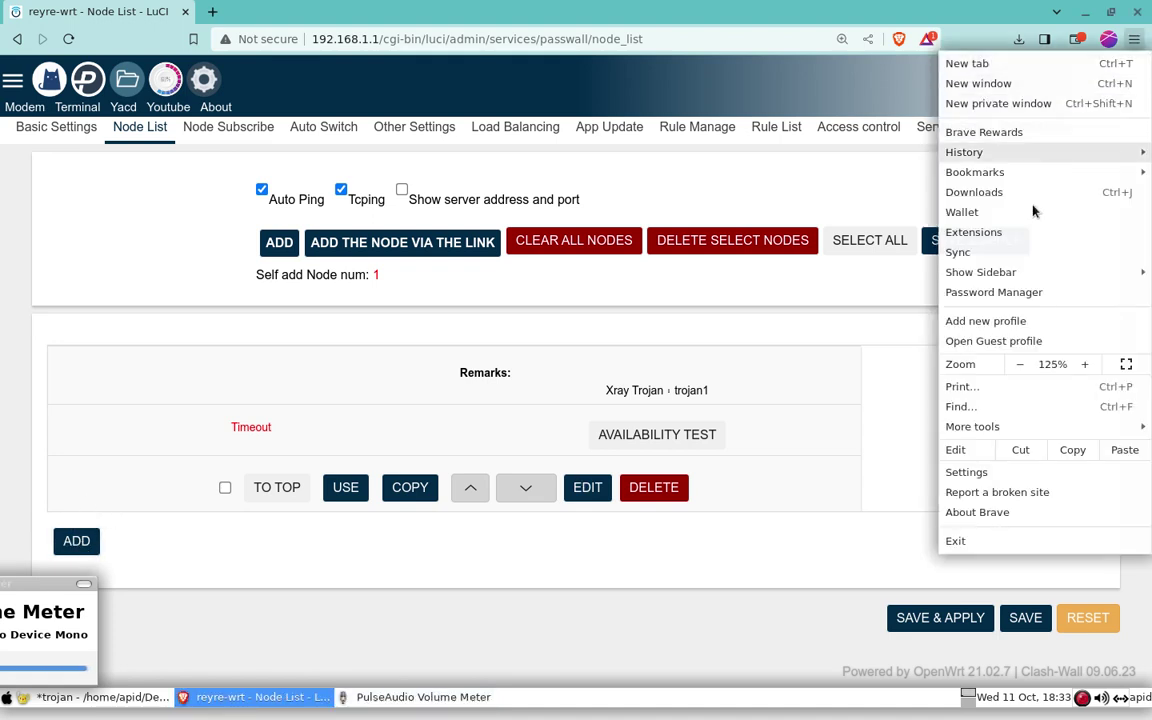
{"action": "left_click", "coordinate": [1020, 364]}
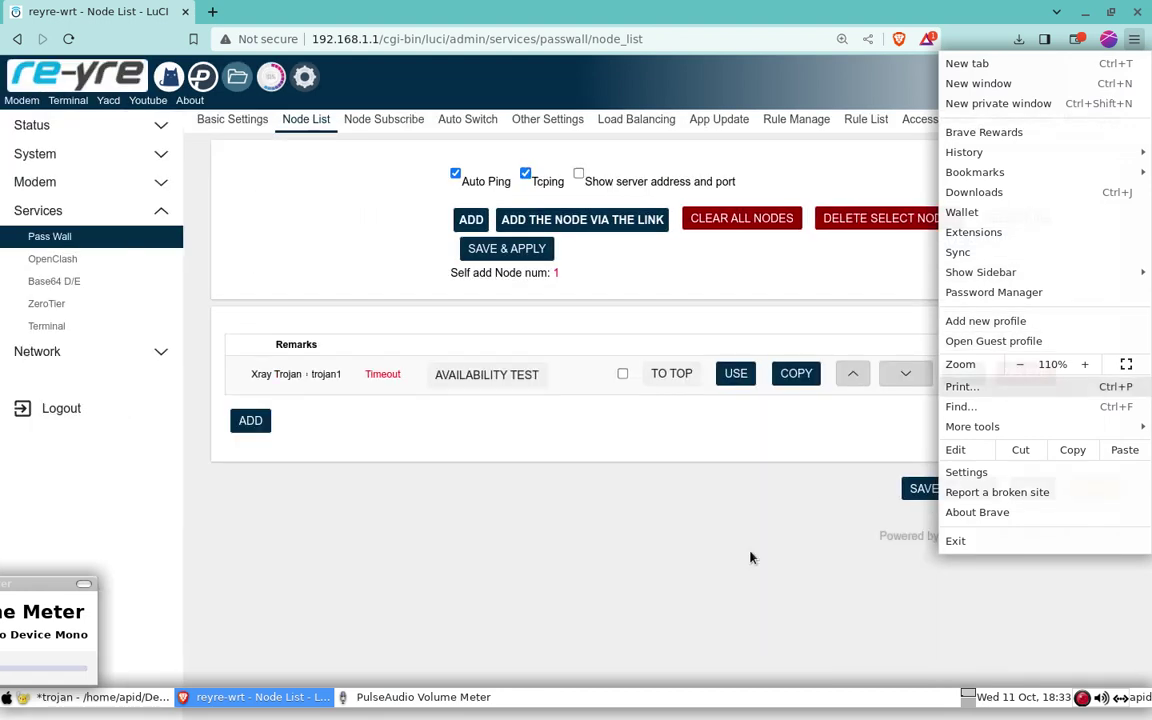
{"action": "left_click", "coordinate": [715, 550]}
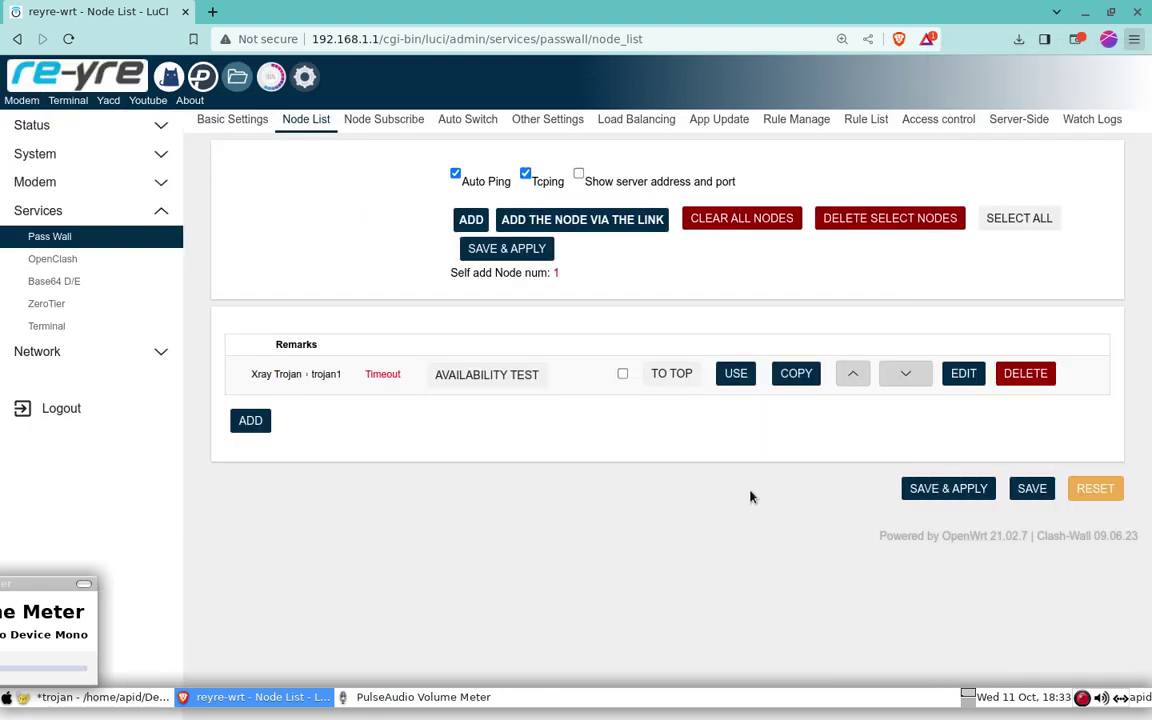
Duplicate the trojan1 node and set the copy's node remarks to trojan2
{"action": "left_click", "coordinate": [795, 382]}
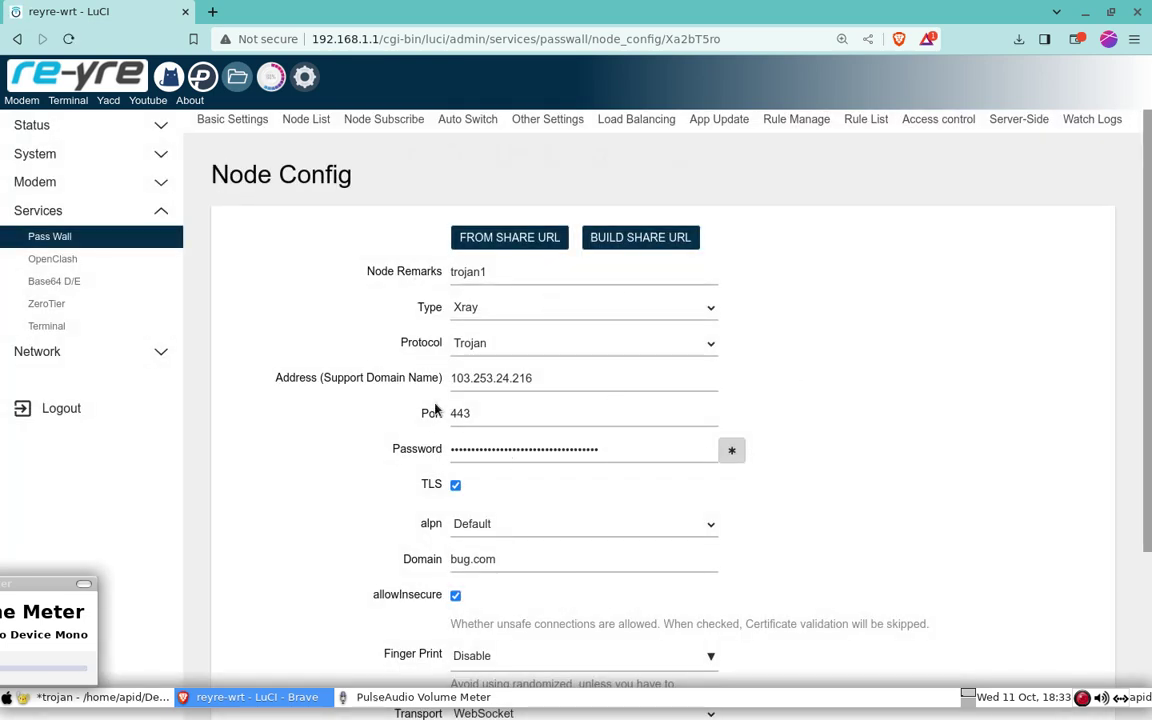
{"action": "left_click", "coordinate": [492, 272]}
{"action": "key", "text": "BackSpace"}
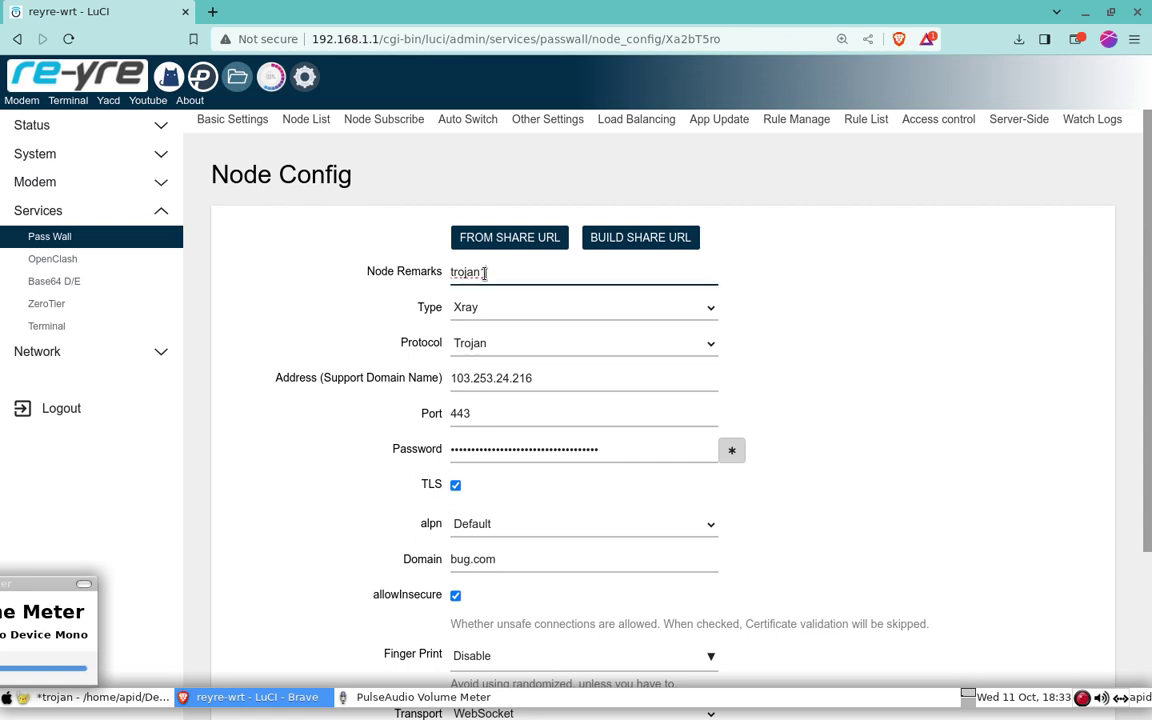
{"action": "key", "text": "ctrl+z"}
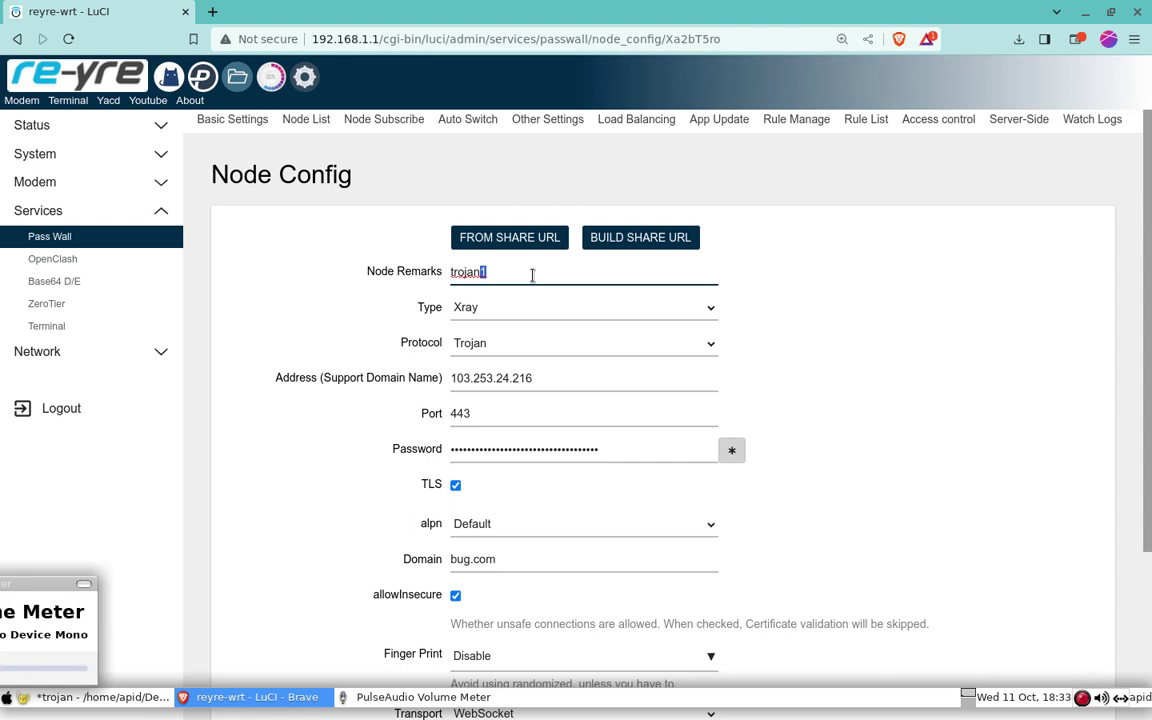
{"action": "left_click", "coordinate": [557, 39]}
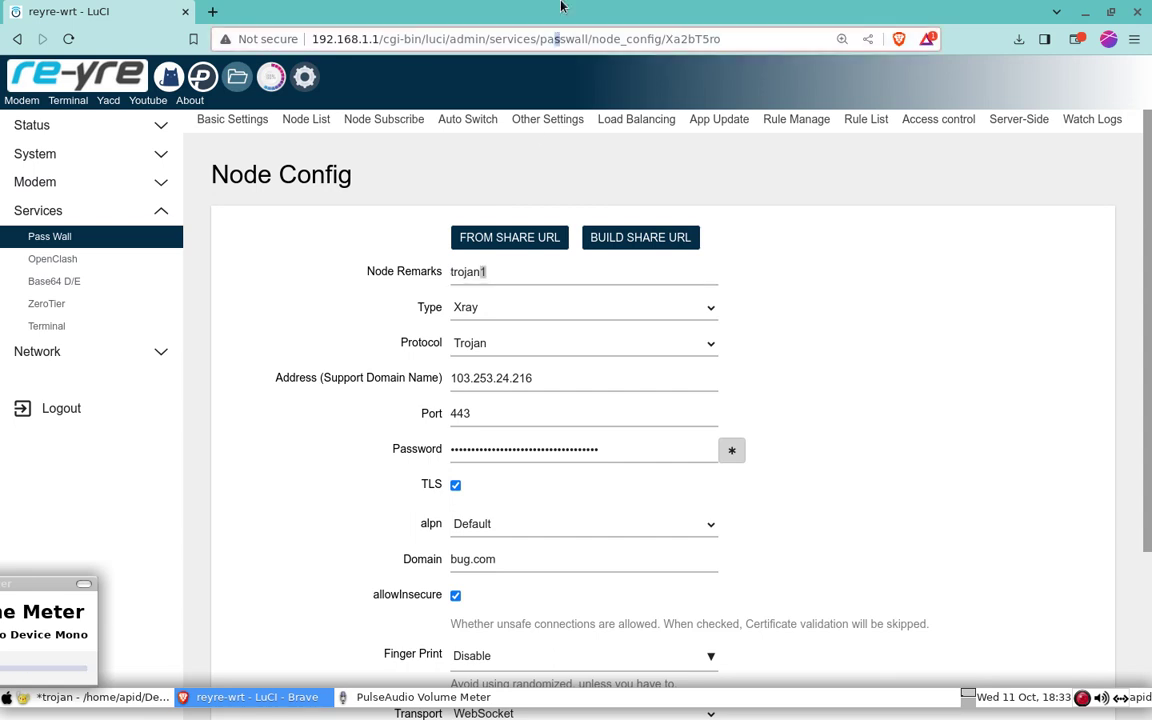
{"action": "type", "text": "2"}
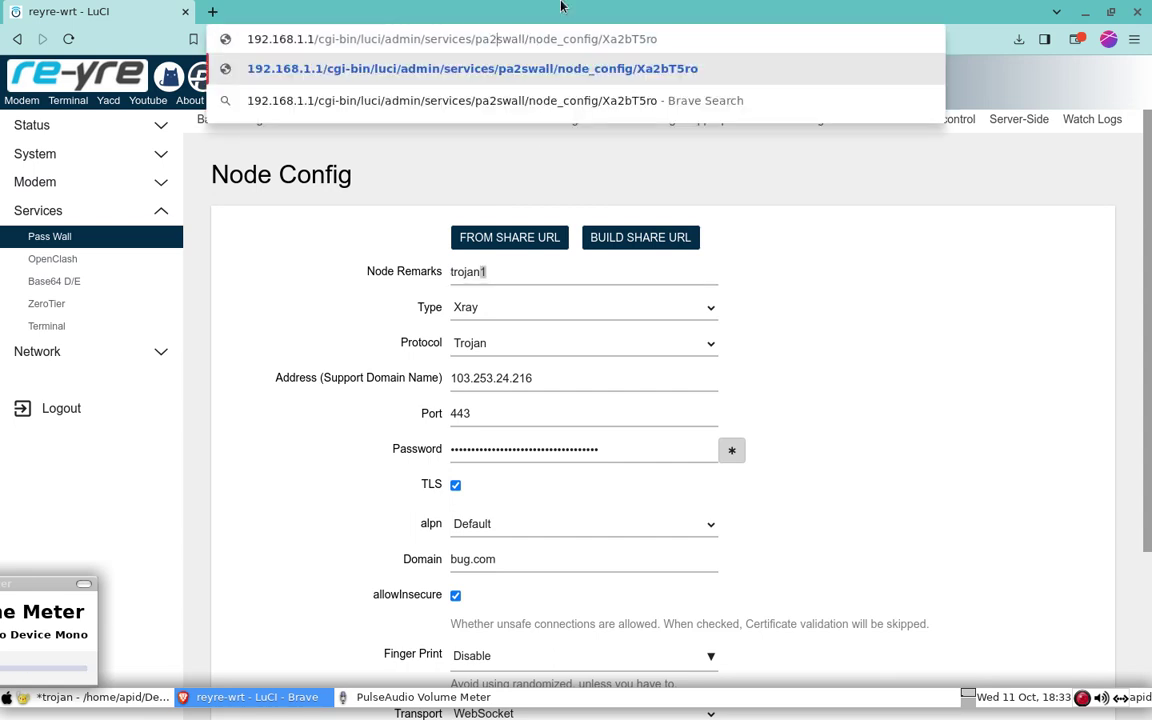
{"action": "left_click", "coordinate": [832, 322]}
{"action": "left_click", "coordinate": [483, 272]}
{"action": "left_click_drag", "start_coordinate": [483, 272], "coordinate": [492, 282]}
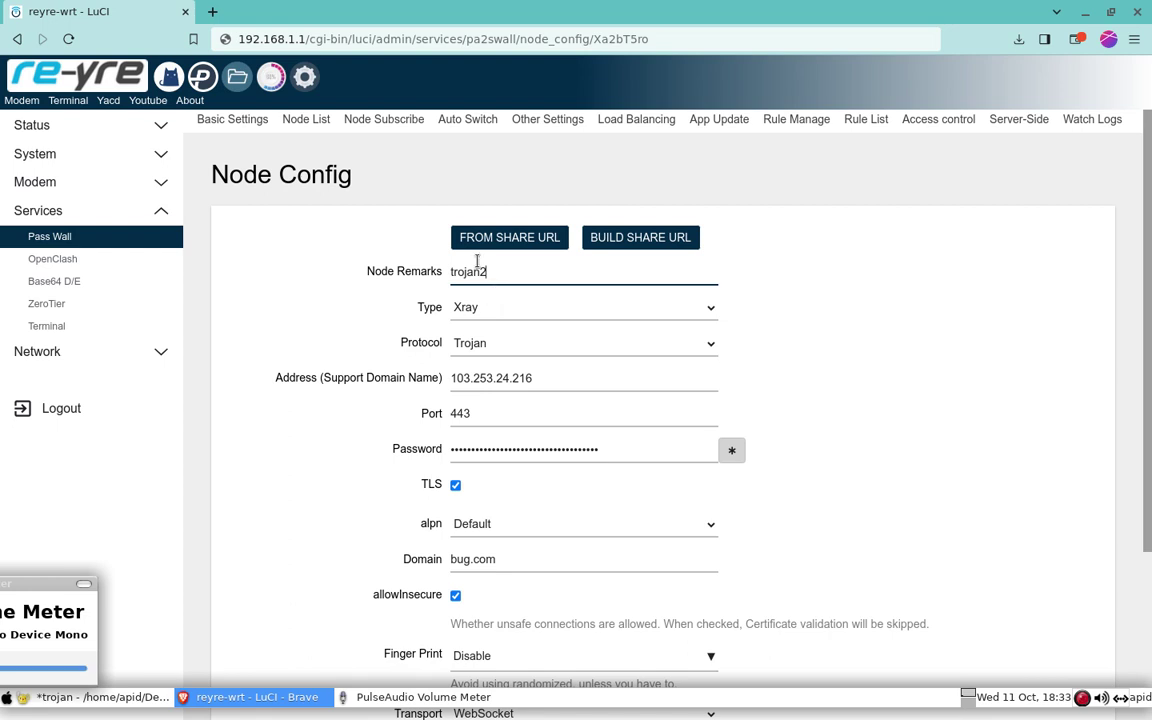
Reveal the trojan2 node's password and cut the password entry on line 9 of the trojan text file in Geany
{"action": "left_click", "coordinate": [731, 451]}
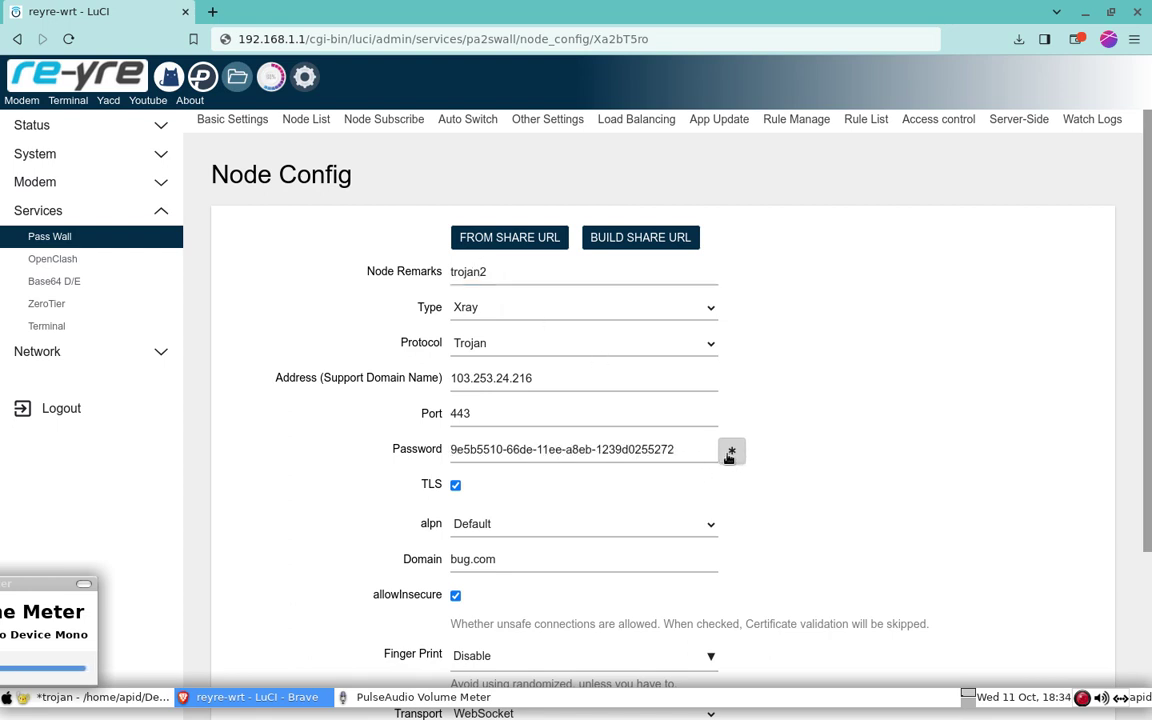
{"action": "left_click", "coordinate": [95, 697]}
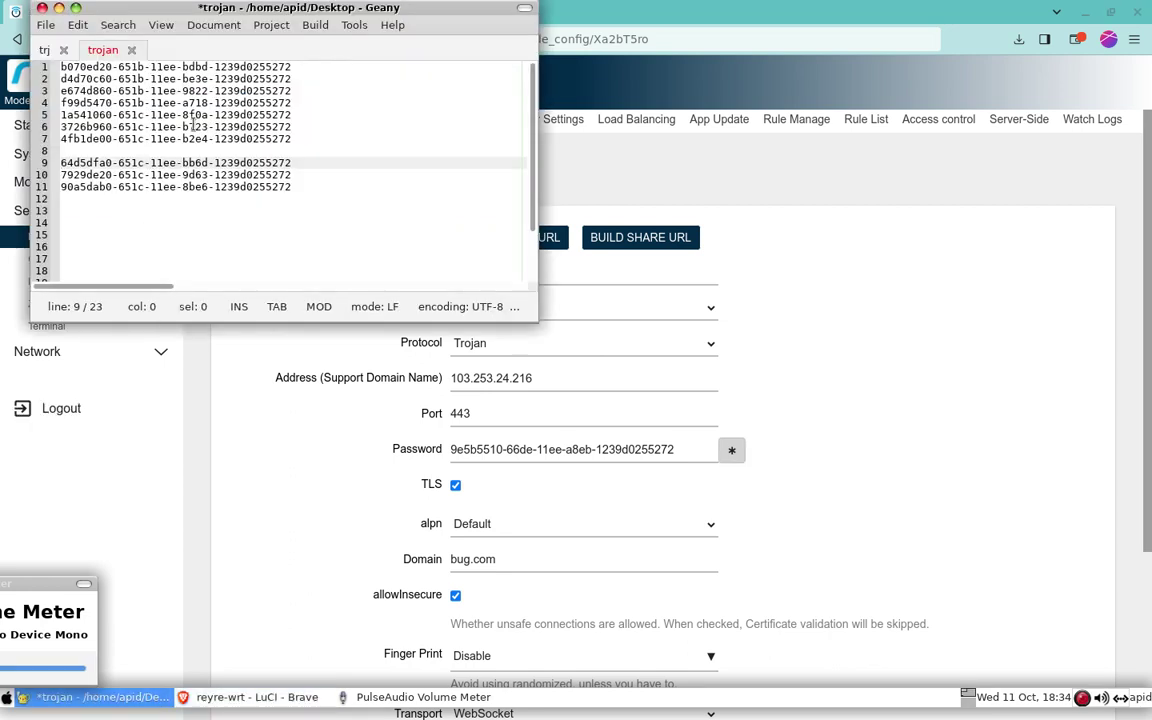
{"action": "left_click_drag", "start_coordinate": [292, 162], "coordinate": [63, 162]}
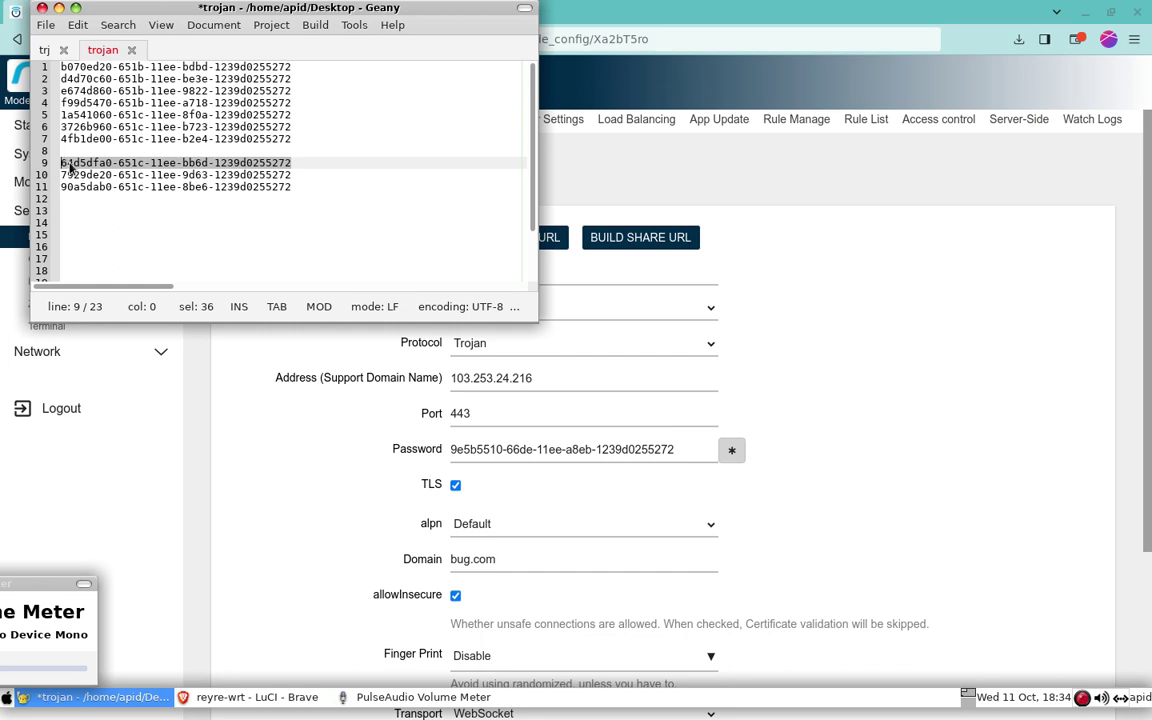
{"action": "right_click", "coordinate": [84, 170]}
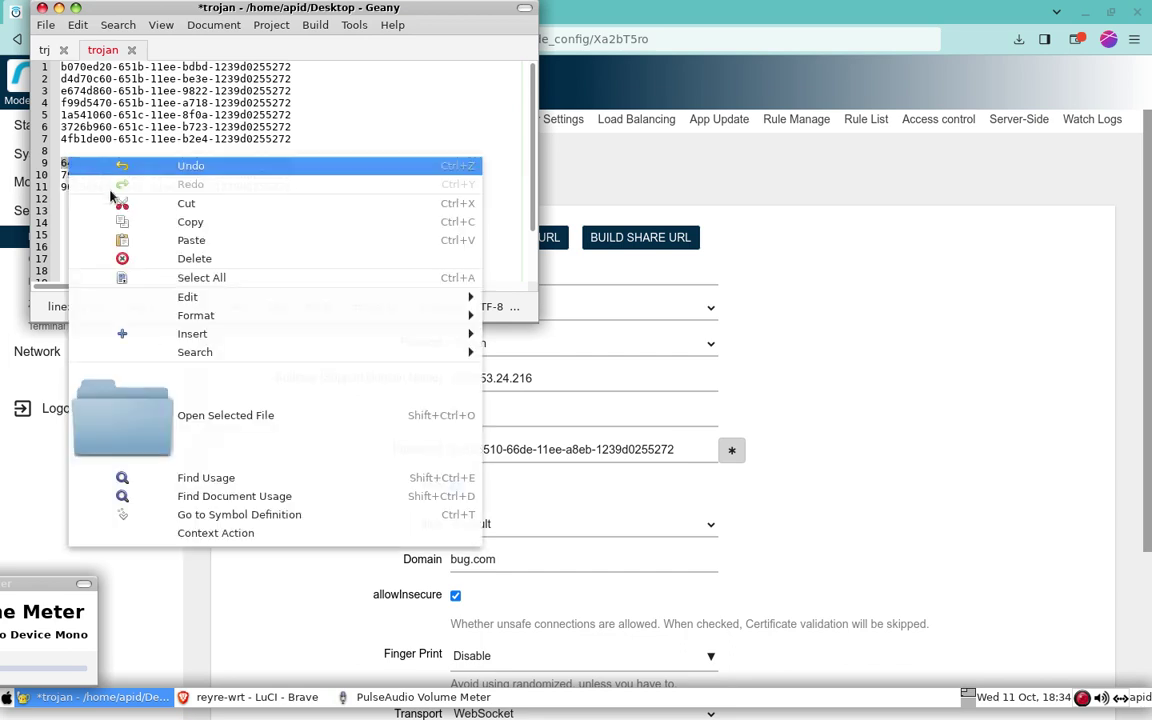
{"action": "left_click", "coordinate": [172, 210]}
{"action": "key", "text": "BackSpace"}
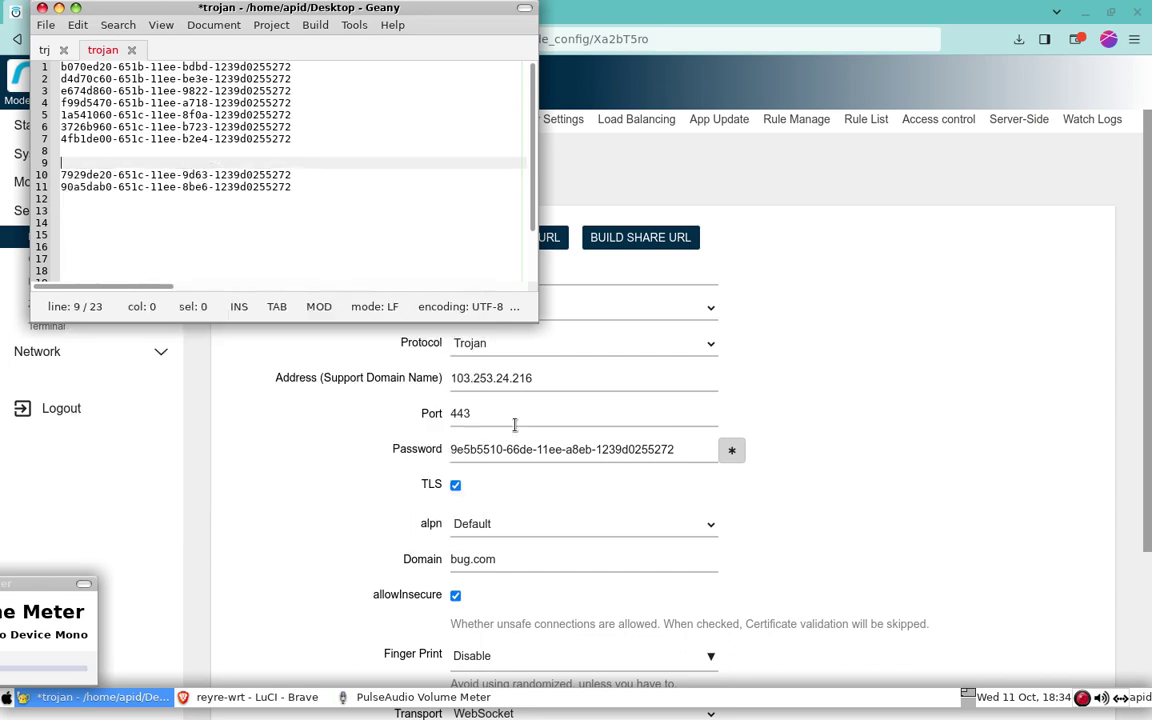
Replace the trojan2 node's password in Brave with the entry cut from the text file, and save the node
{"action": "left_click", "coordinate": [682, 449]}
{"action": "left_click_drag", "start_coordinate": [452, 450], "coordinate": [448, 450]}
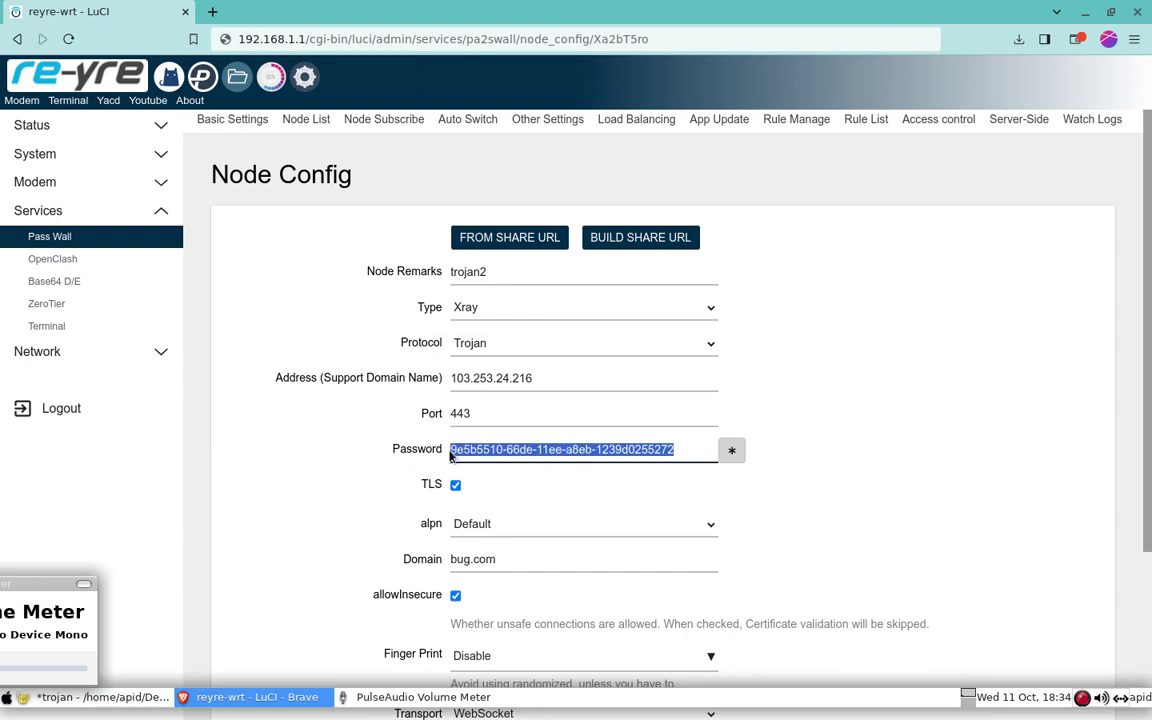
{"action": "right_click", "coordinate": [479, 450]}
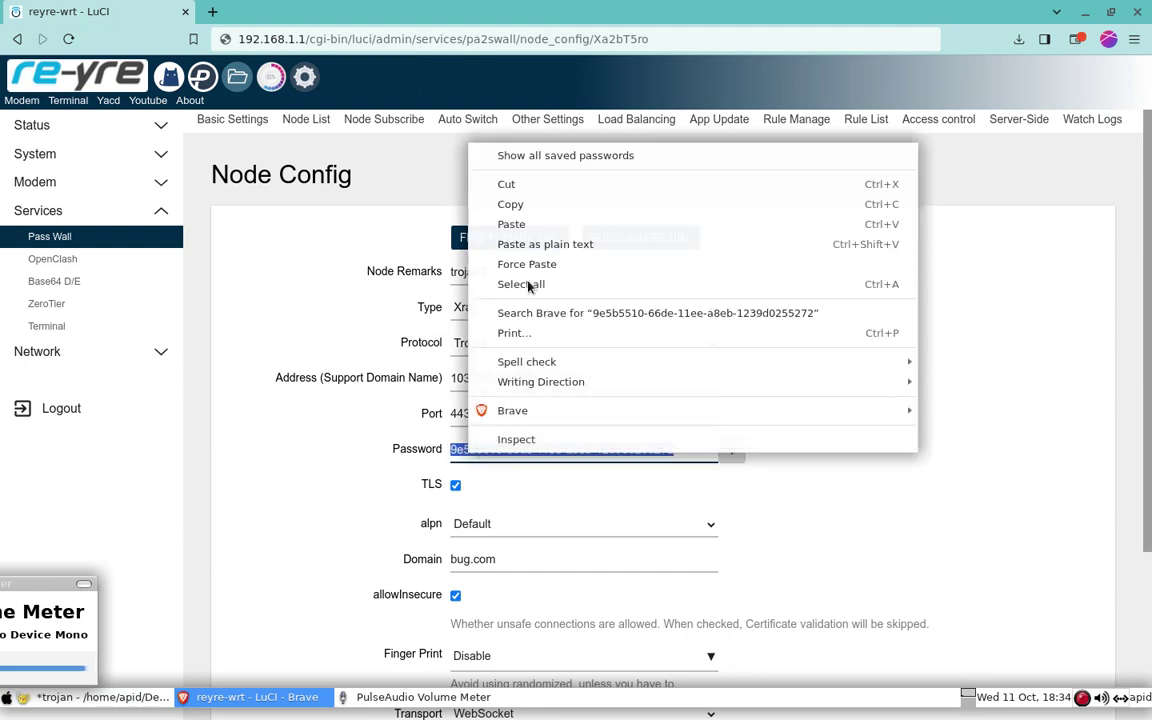
{"action": "left_click", "coordinate": [528, 206]}
{"action": "key", "text": "ctrl+v"}
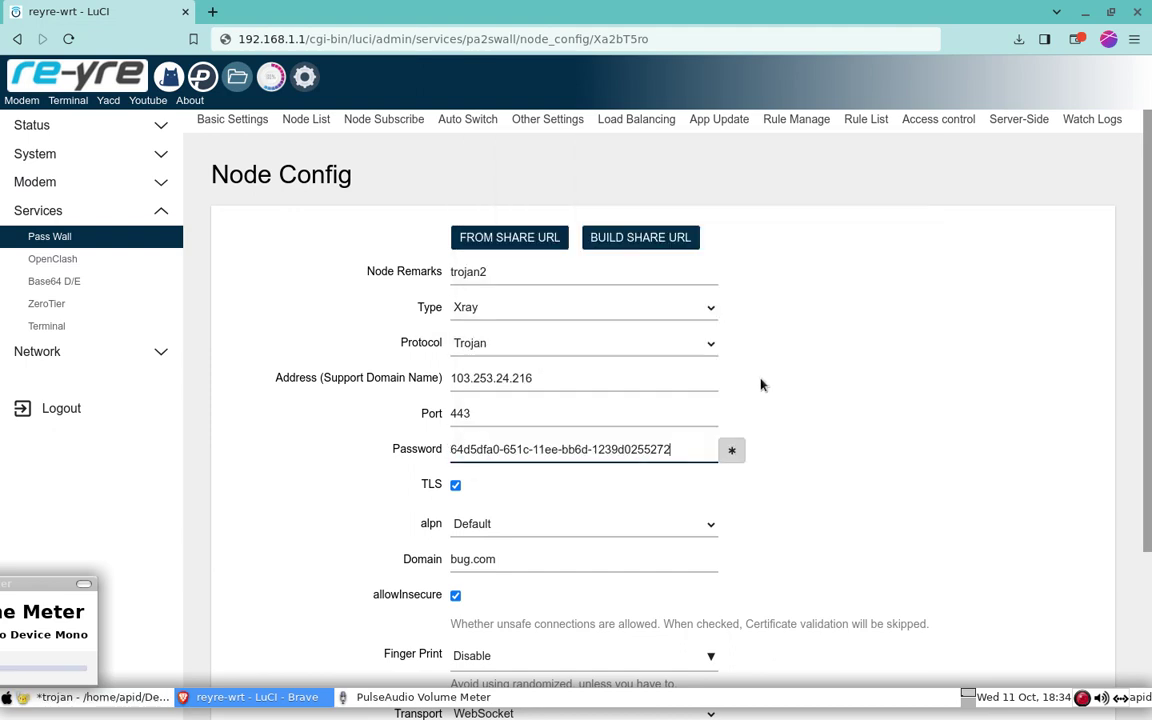
{"action": "scroll", "coordinate": [1057, 641], "scroll_direction": "down", "scroll_amount": 3}
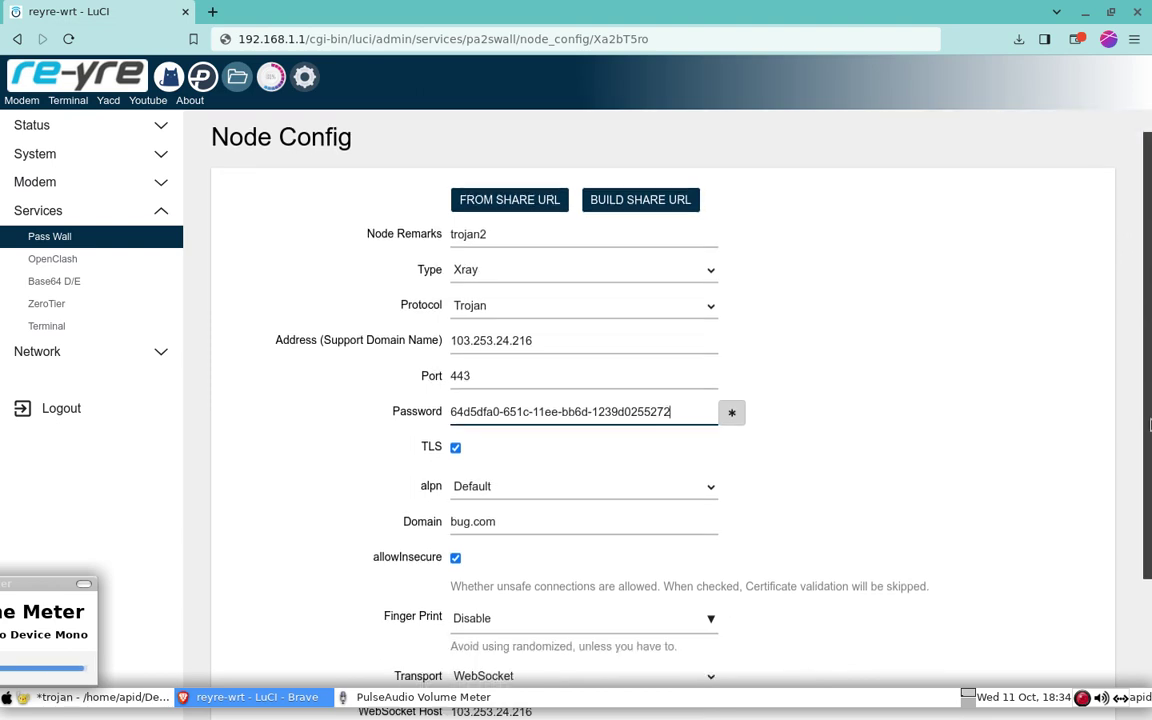
{"action": "left_click", "coordinate": [1023, 651]}
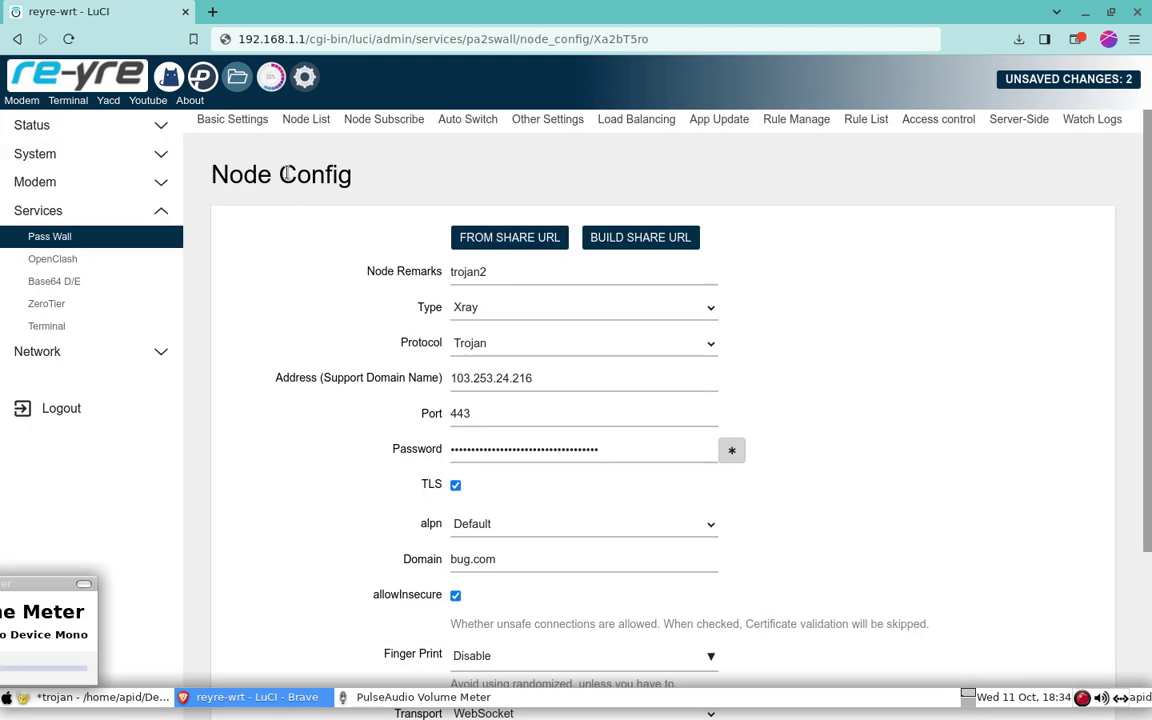
Duplicate the trojan2 node from the Pass Wall node list and set the copy's node remarks to trojan3
{"action": "left_click", "coordinate": [305, 119]}
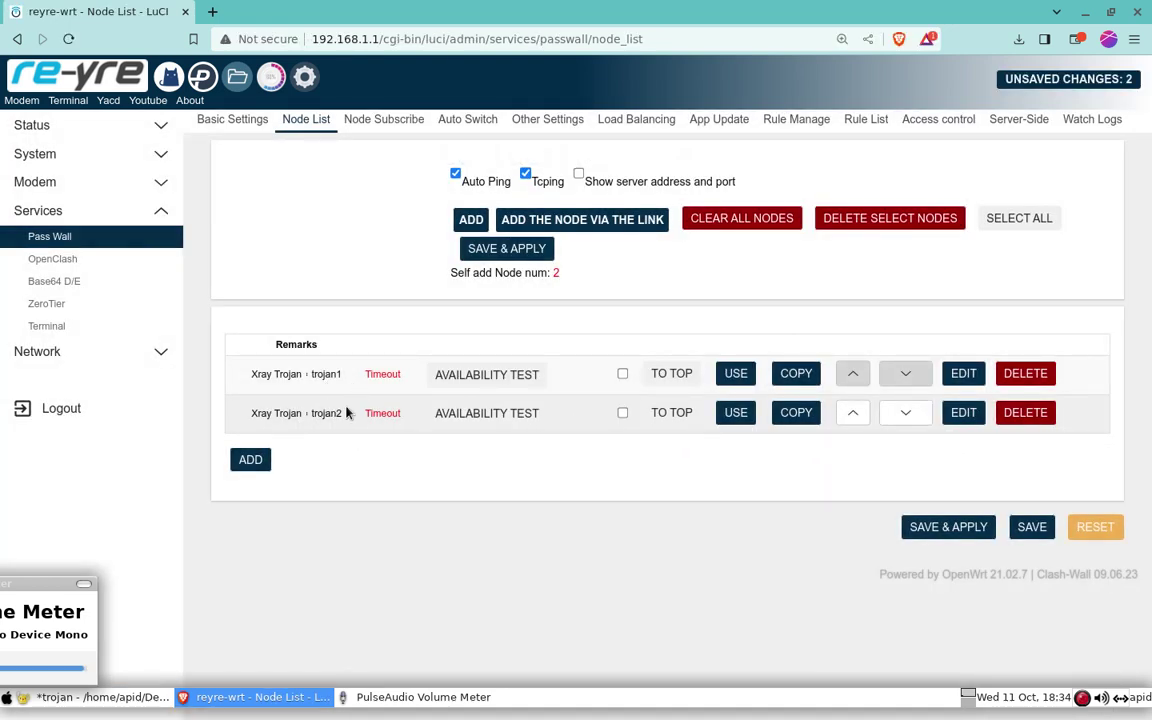
{"action": "left_click", "coordinate": [799, 417]}
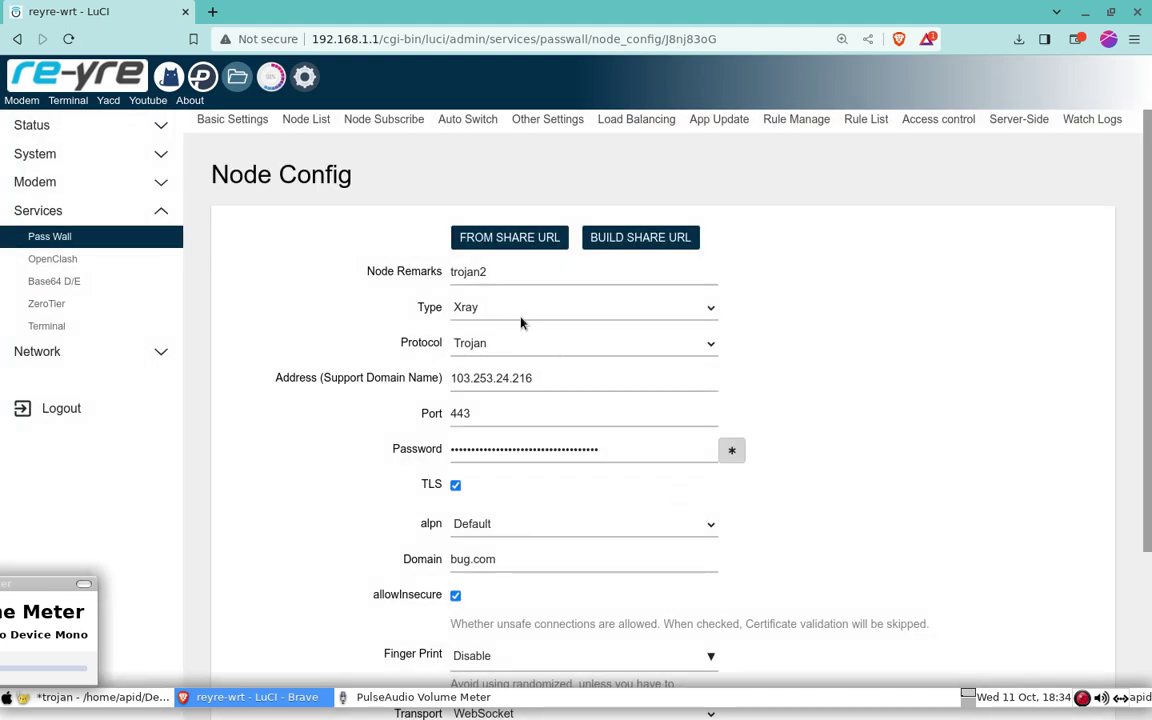
{"action": "left_click", "coordinate": [488, 271]}
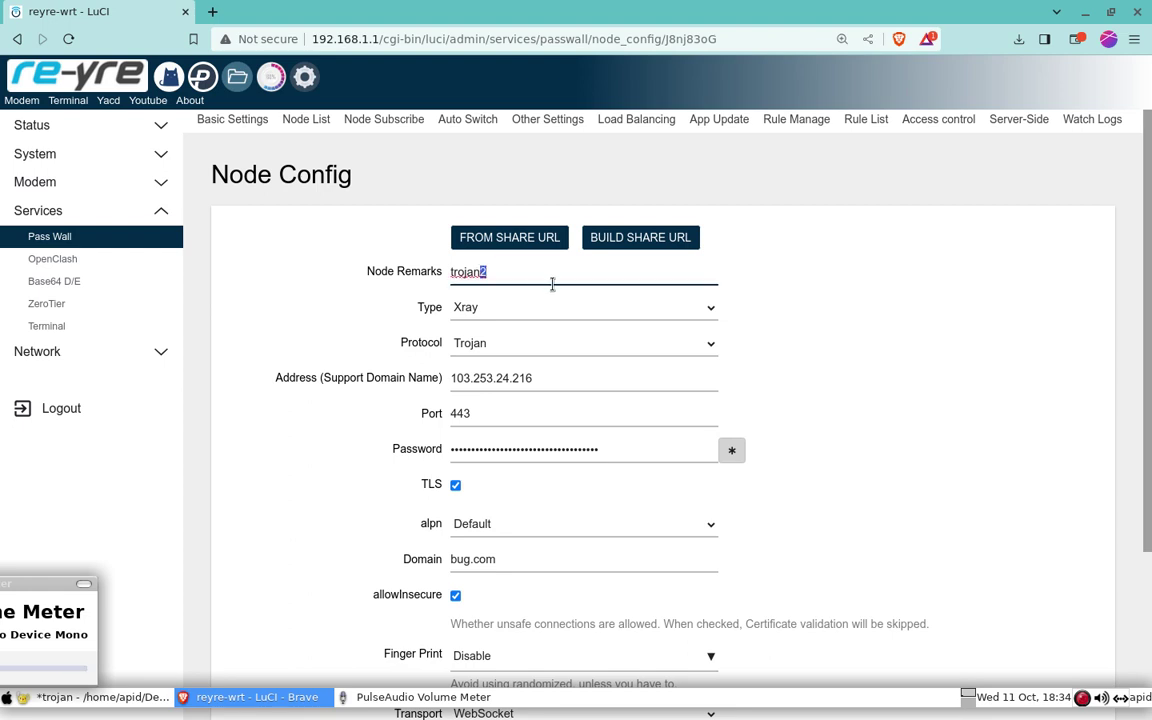
{"action": "type", "text": "3"}
Reveal the trojan3 node's password and cut the password entry on line 10 of the trojan text file in Geany
{"action": "left_click", "coordinate": [731, 453]}
{"action": "left_click", "coordinate": [113, 700]}
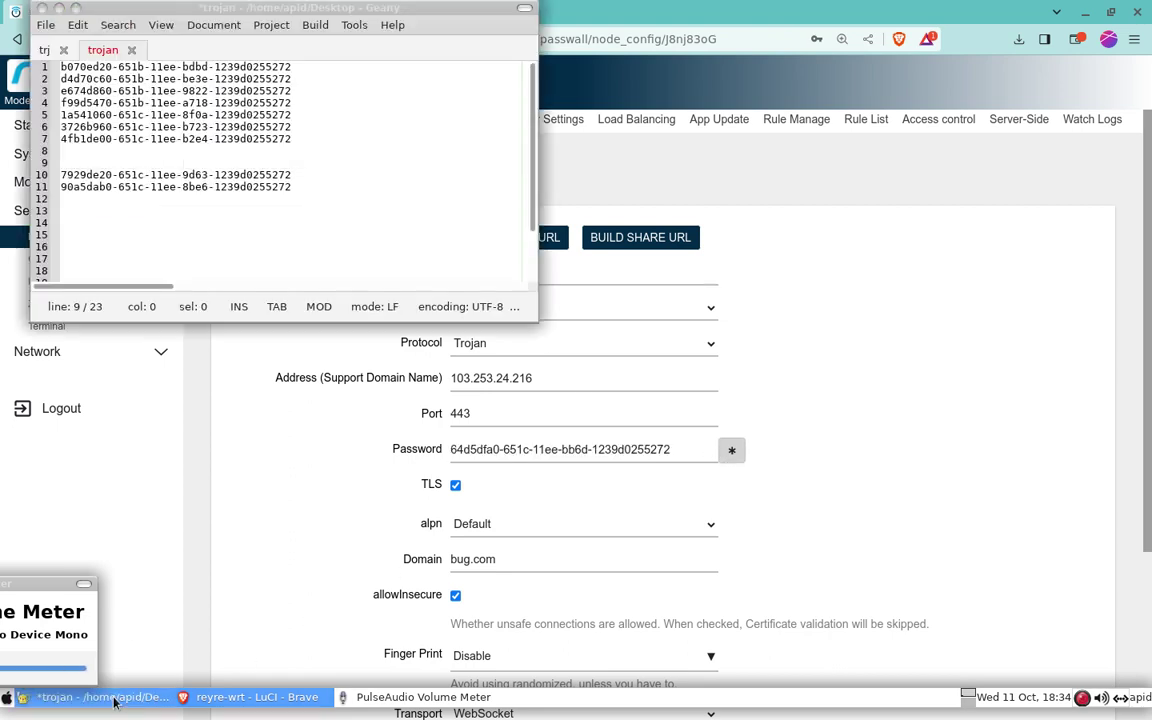
{"action": "left_click_drag", "start_coordinate": [297, 175], "coordinate": [62, 175]}
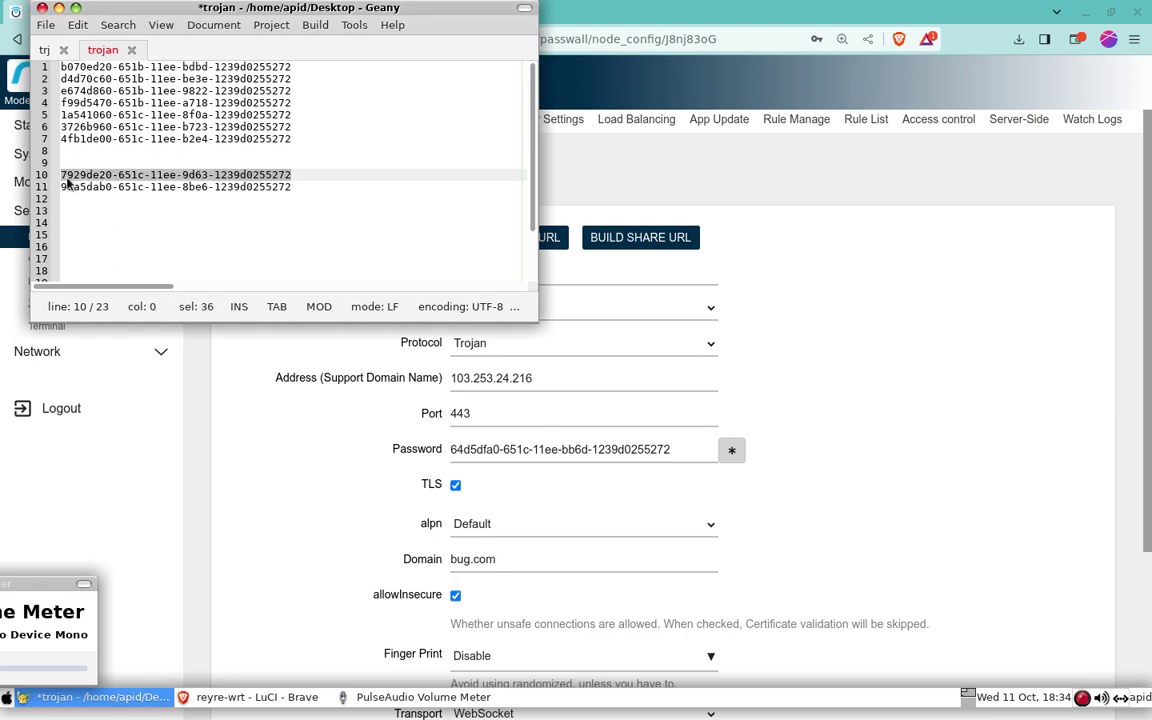
{"action": "right_click", "coordinate": [63, 177]}
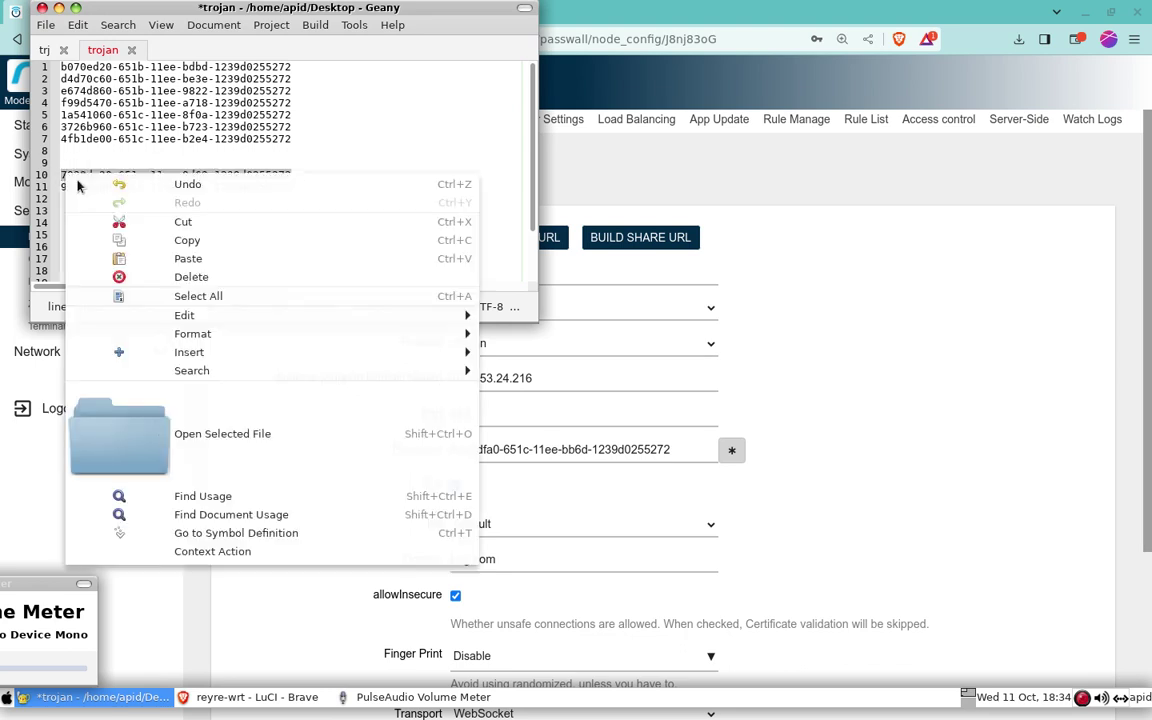
{"action": "left_click", "coordinate": [173, 223]}
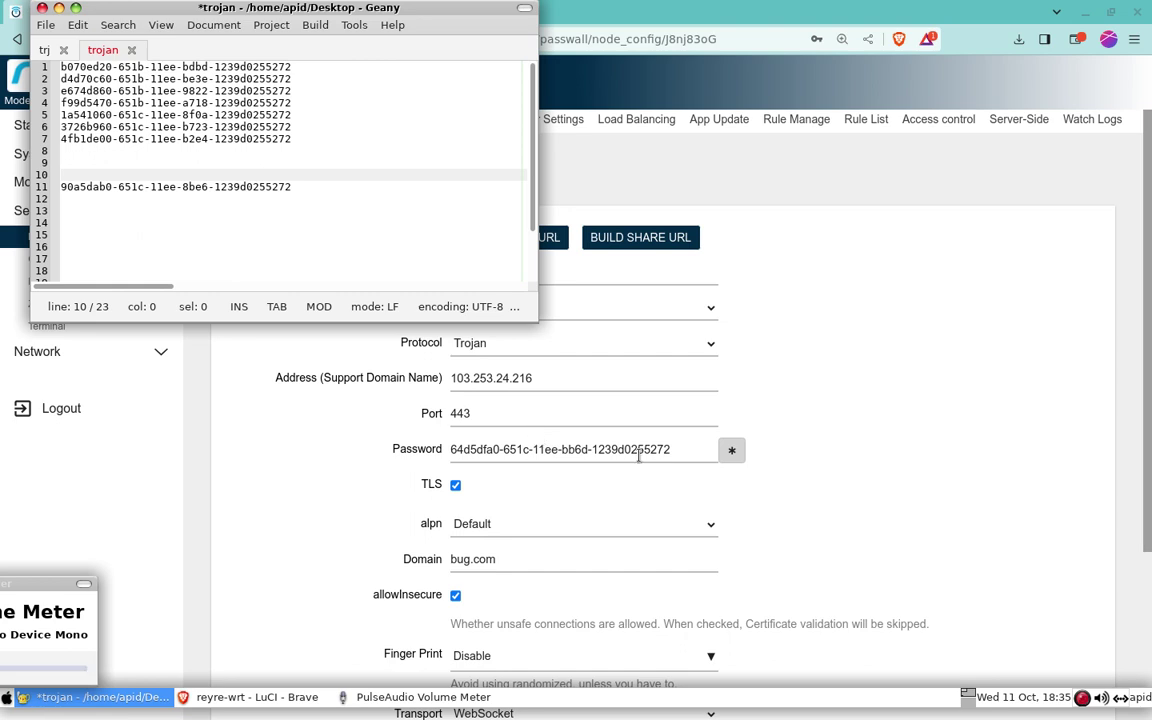
Replace the trojan3 node's password in Brave with the entry cut from line 10, and save the node
{"action": "left_click", "coordinate": [678, 452]}
{"action": "left_click_drag", "start_coordinate": [678, 452], "coordinate": [449, 450]}
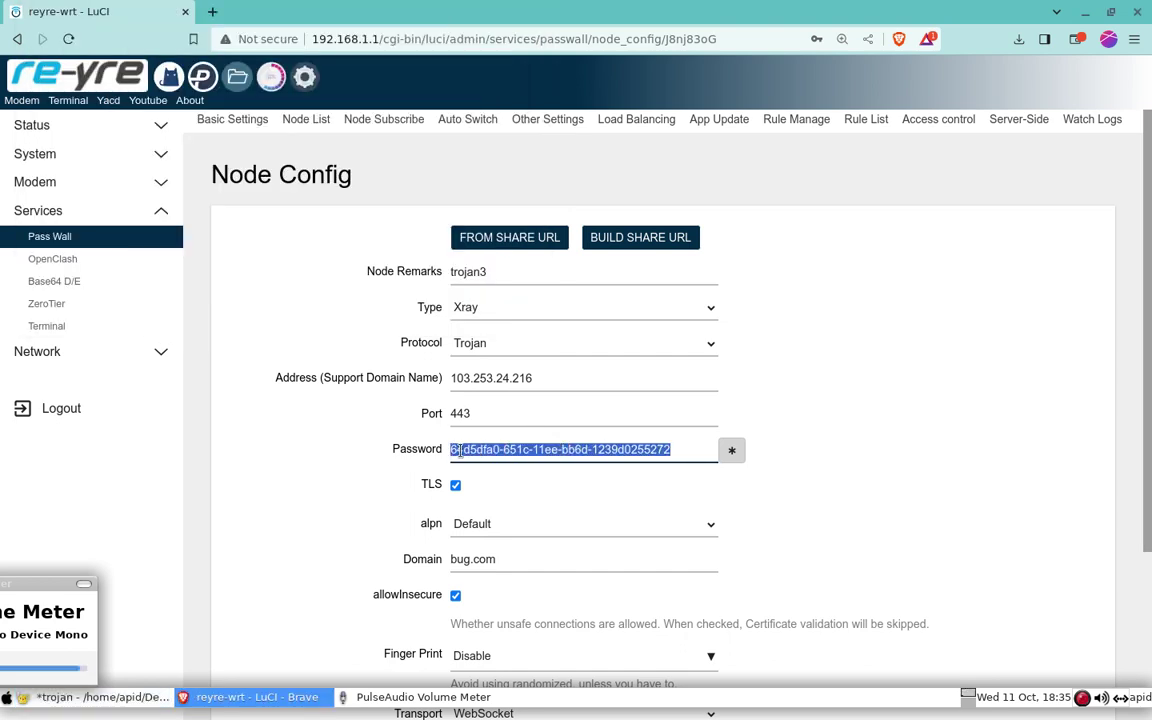
{"action": "right_click", "coordinate": [479, 453]}
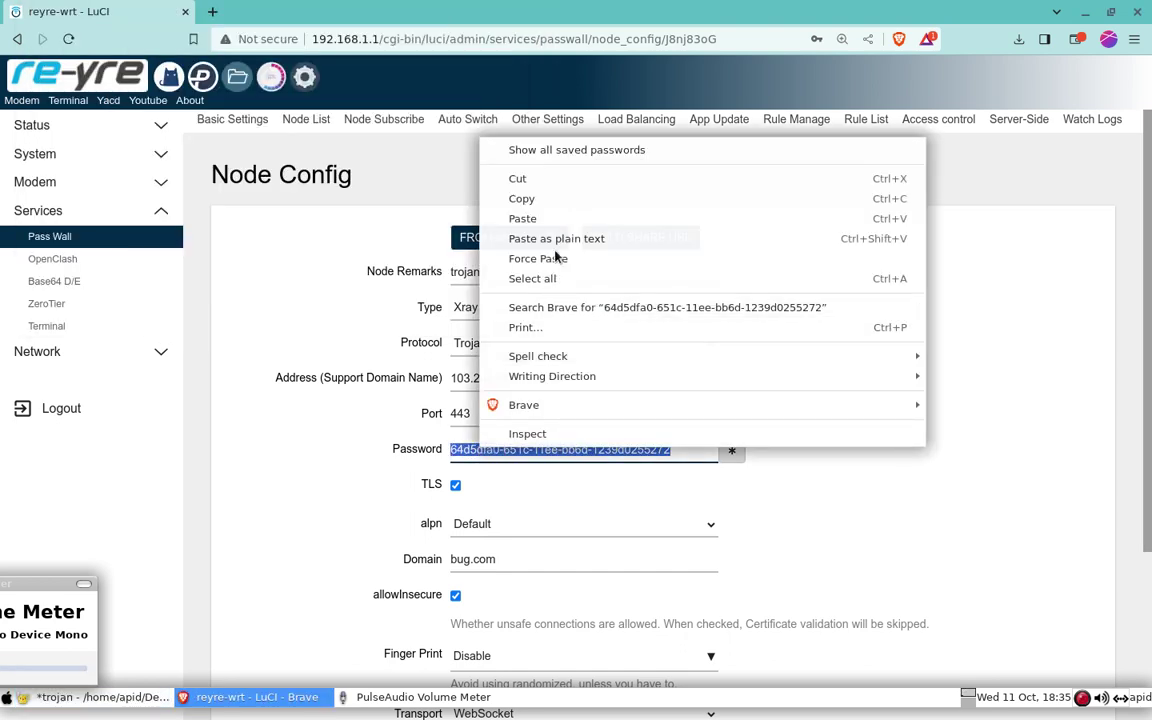
{"action": "left_click", "coordinate": [499, 195]}
{"action": "key", "text": "ctrl+v"}
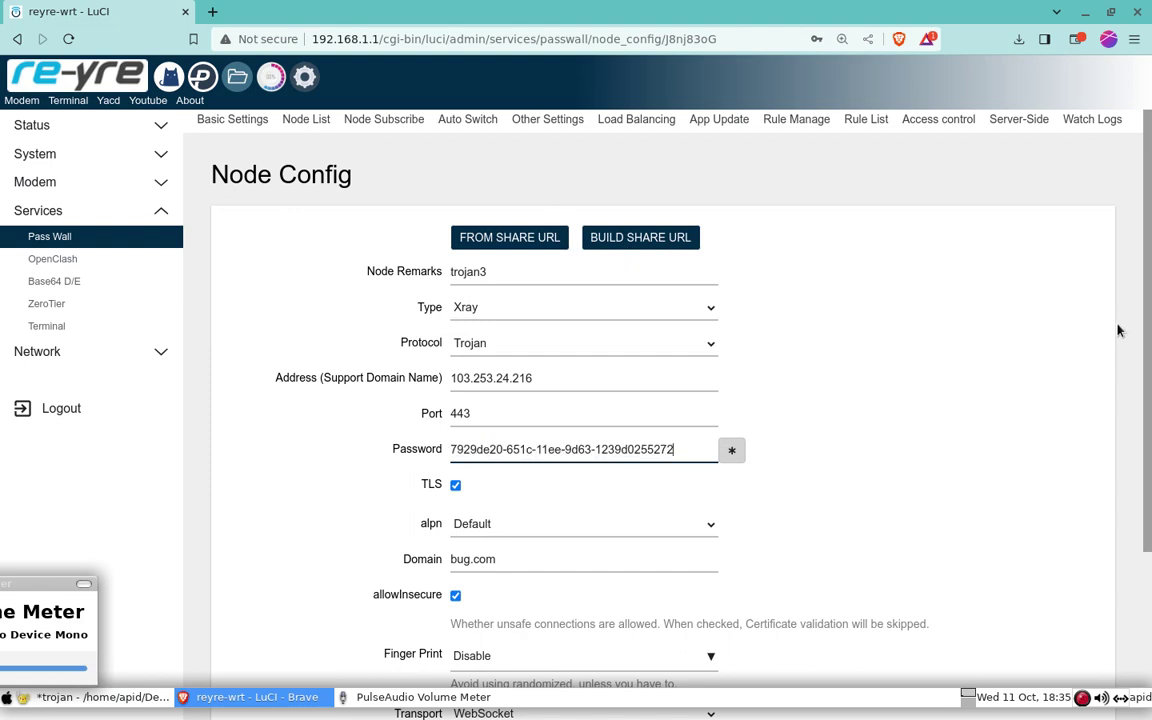
{"action": "left_click_drag", "start_coordinate": [1149, 410], "coordinate": [1095, 600]}
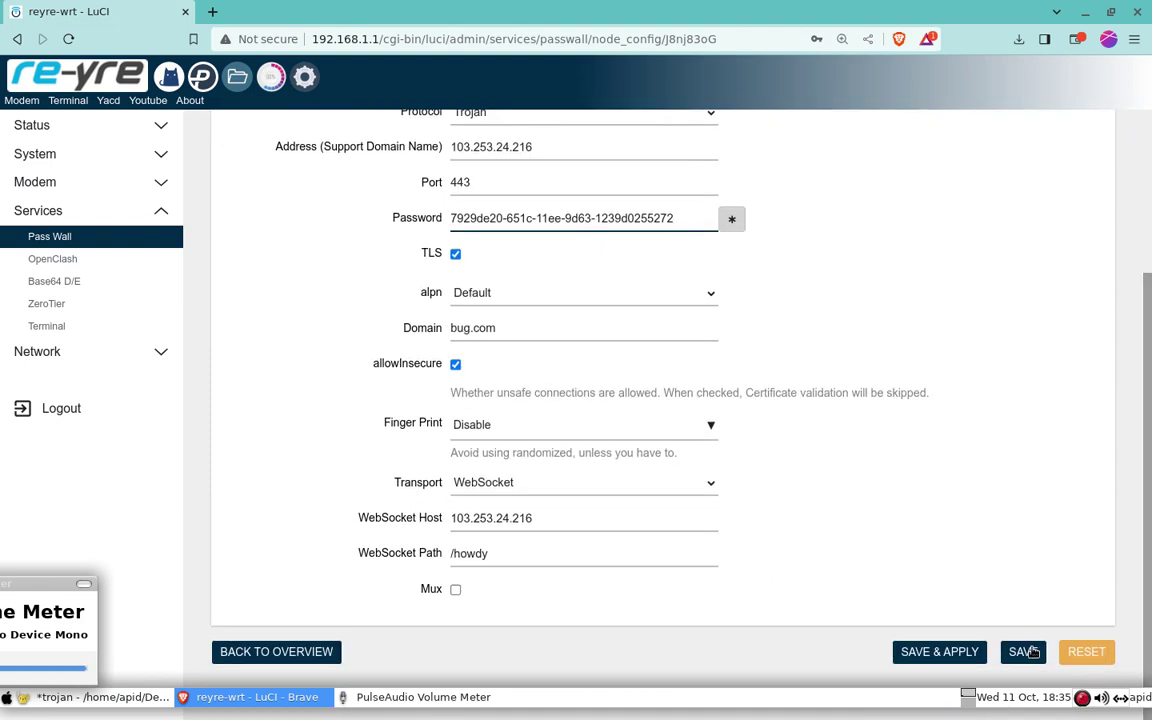
{"action": "left_click", "coordinate": [1023, 651]}
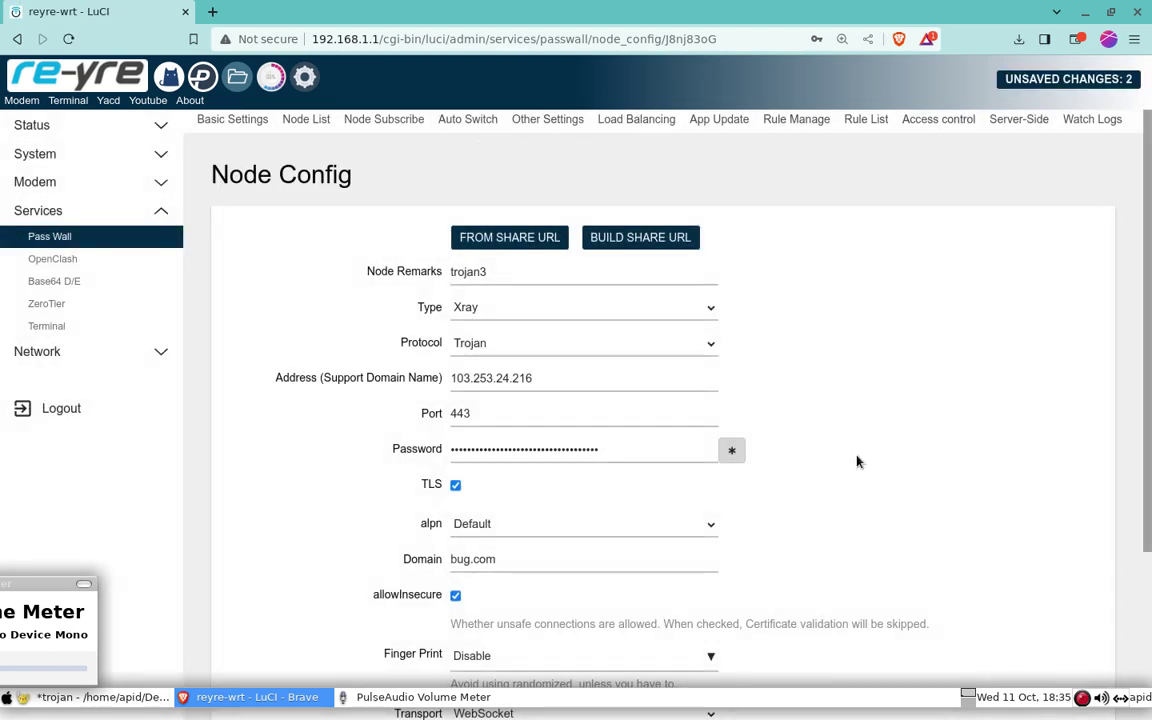
Change the open node's remarks to trojan4, reveal its password and switch to the trojan text file in Geany
{"action": "left_click_drag", "start_coordinate": [495, 272], "coordinate": [482, 270]}
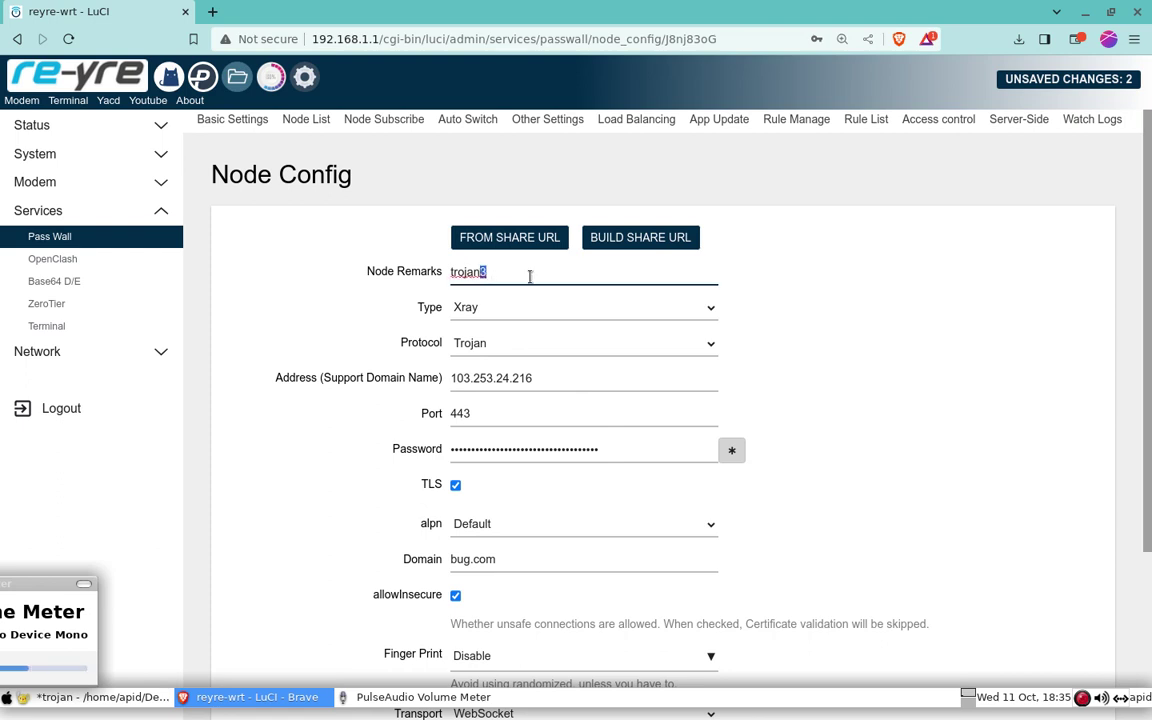
{"action": "type", "text": "4"}
{"action": "left_click", "coordinate": [731, 451]}
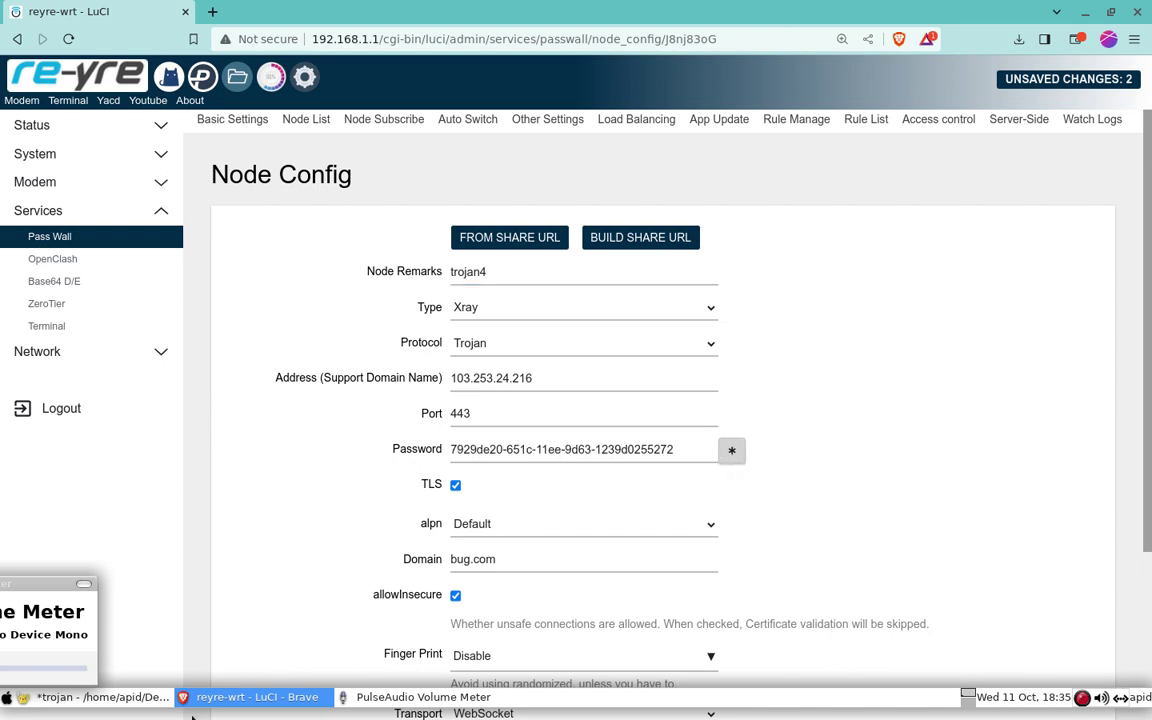
{"action": "left_click", "coordinate": [108, 696]}
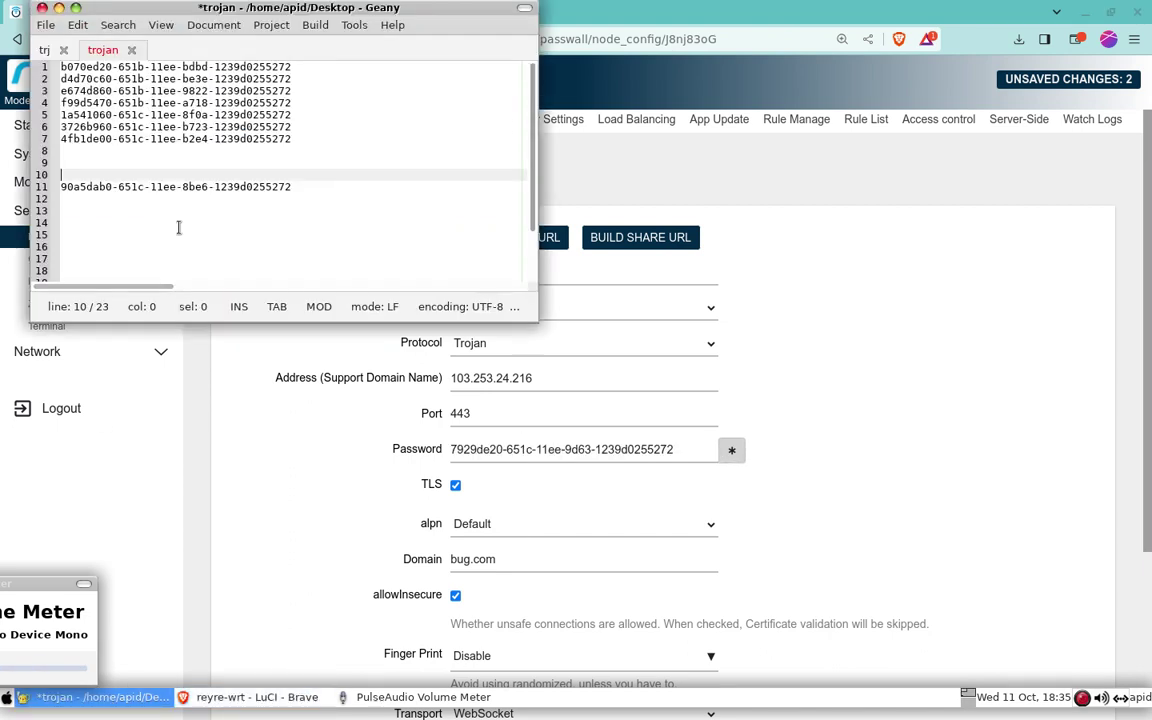
{"action": "left_click_drag", "start_coordinate": [288, 187], "coordinate": [67, 187]}
{"action": "right_click", "coordinate": [78, 186]}
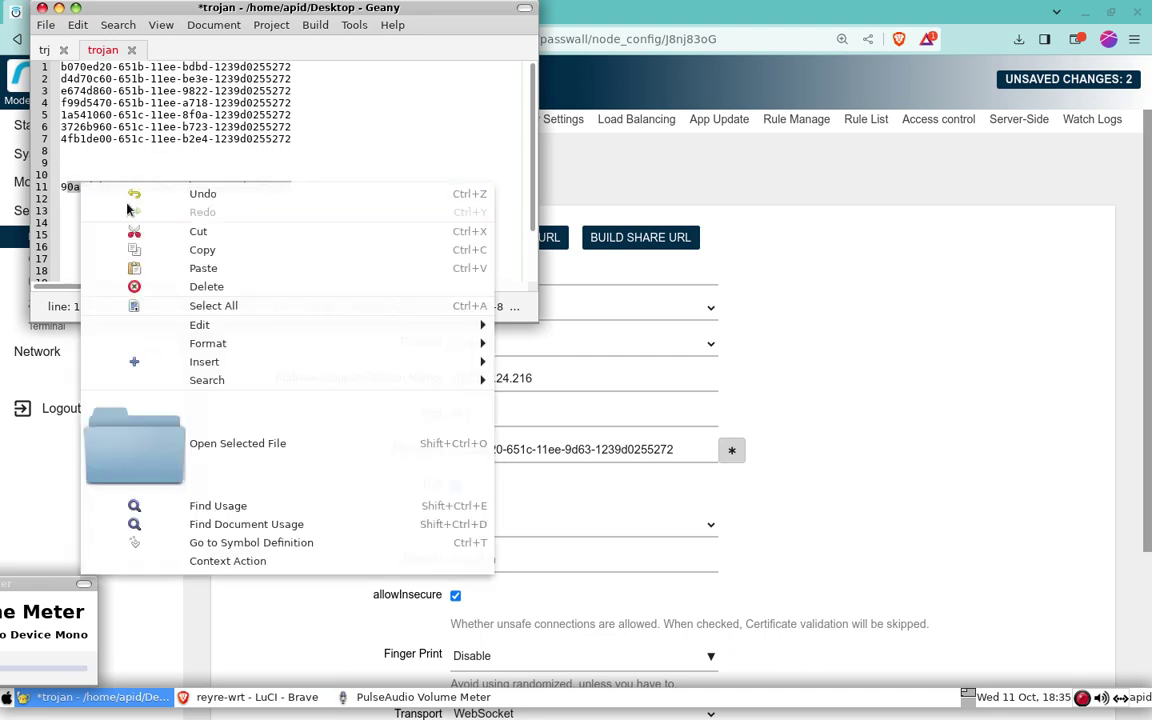
{"action": "left_click", "coordinate": [347, 152]}
{"action": "left_click_drag", "start_coordinate": [291, 187], "coordinate": [58, 184]}
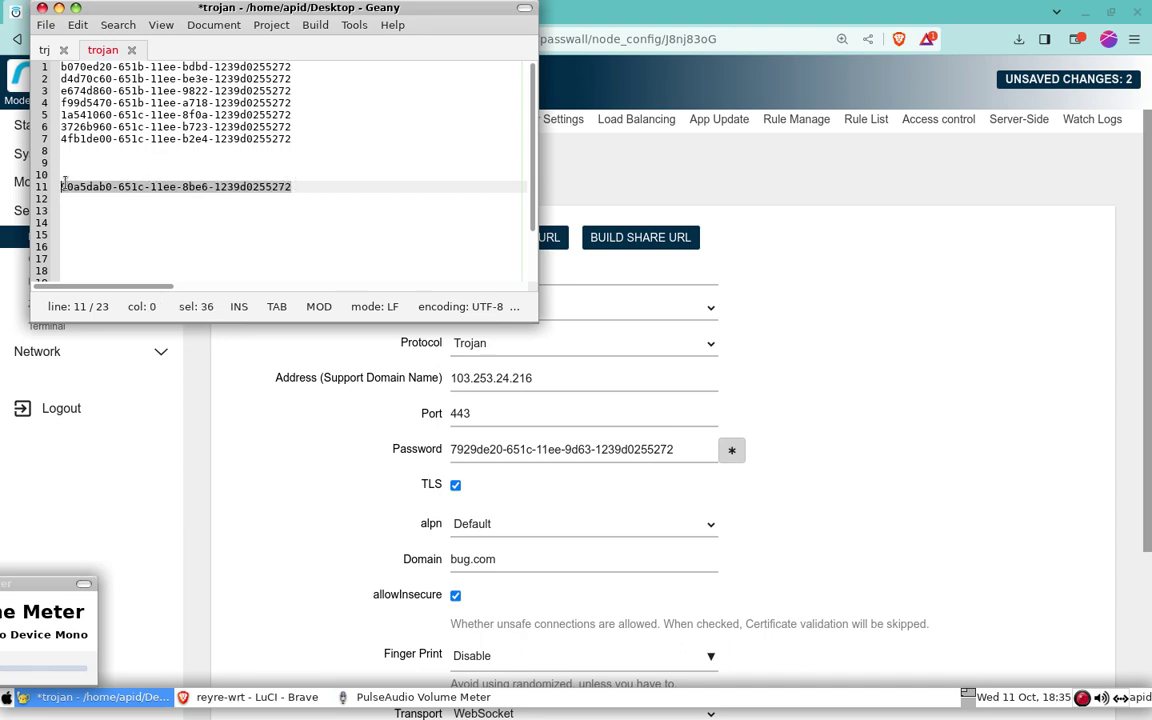
{"action": "right_click", "coordinate": [66, 182]}
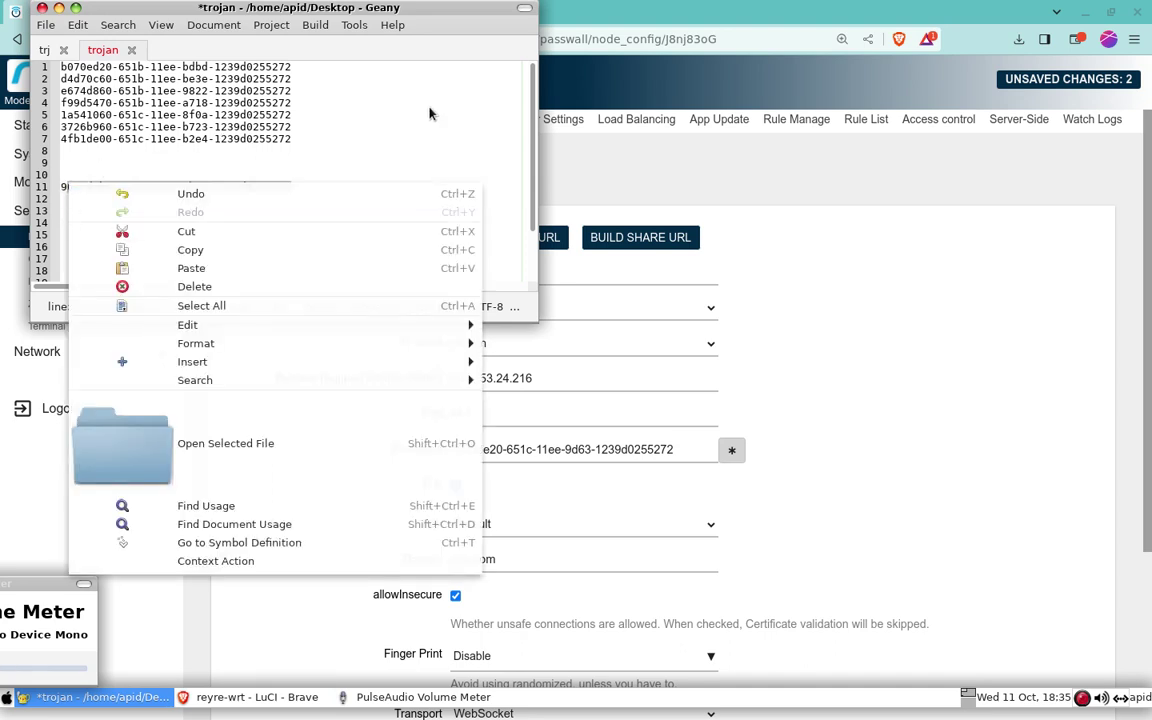
{"action": "left_click", "coordinate": [385, 130]}
{"action": "left_click", "coordinate": [298, 179]}
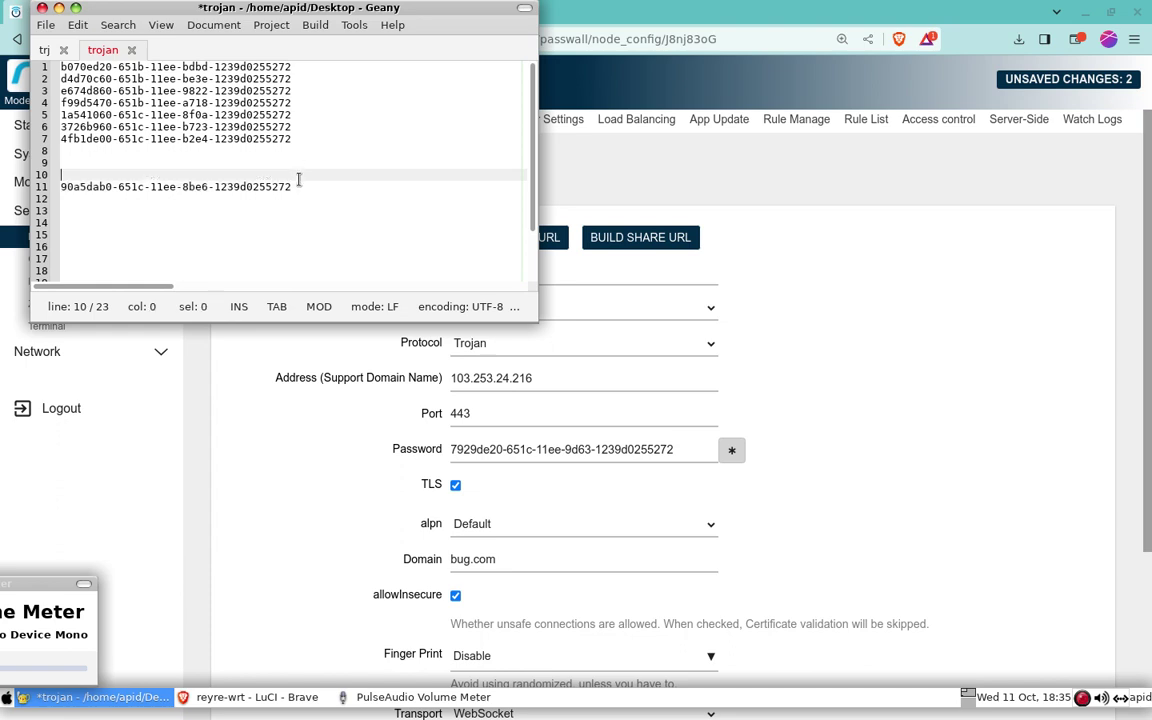
Cut the complete password entry on line 11 of the trojan text file
{"action": "left_click_drag", "start_coordinate": [298, 186], "coordinate": [60, 190]}
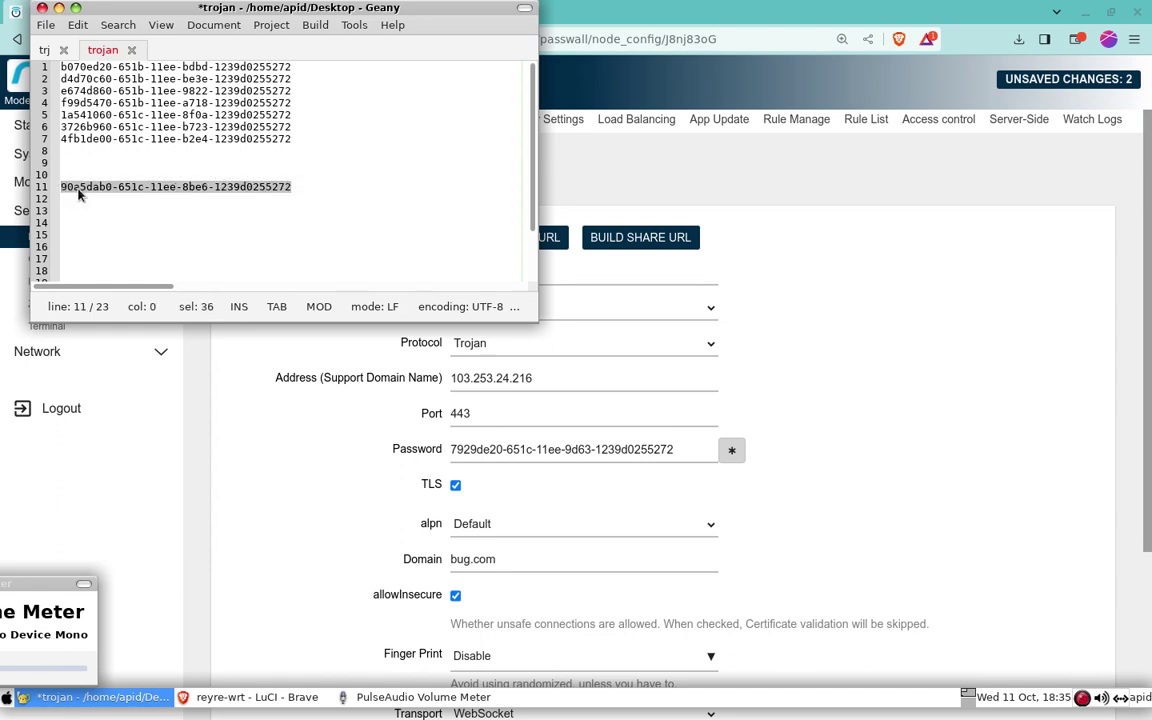
{"action": "right_click", "coordinate": [64, 188]}
{"action": "left_click", "coordinate": [150, 233]}
{"action": "key", "text": "Delete"}
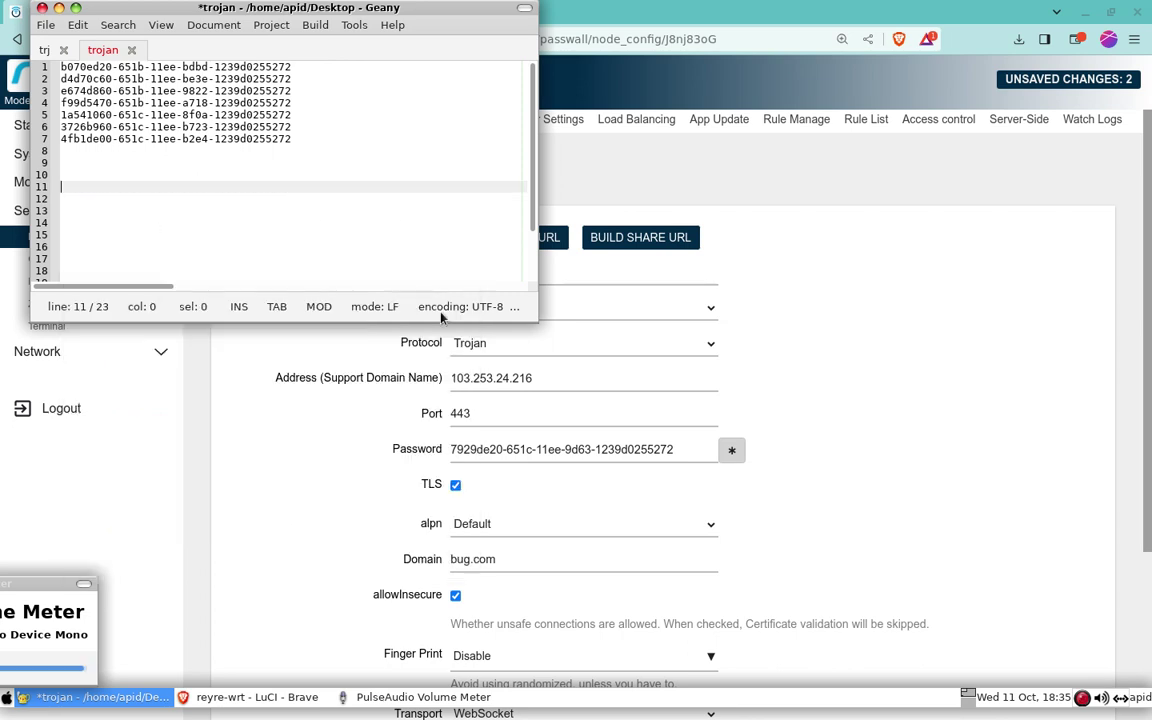
Replace the trojan4 node's password in Brave with the entry cut from line 11, and save the node
{"action": "left_click_drag", "start_coordinate": [686, 449], "coordinate": [456, 449]}
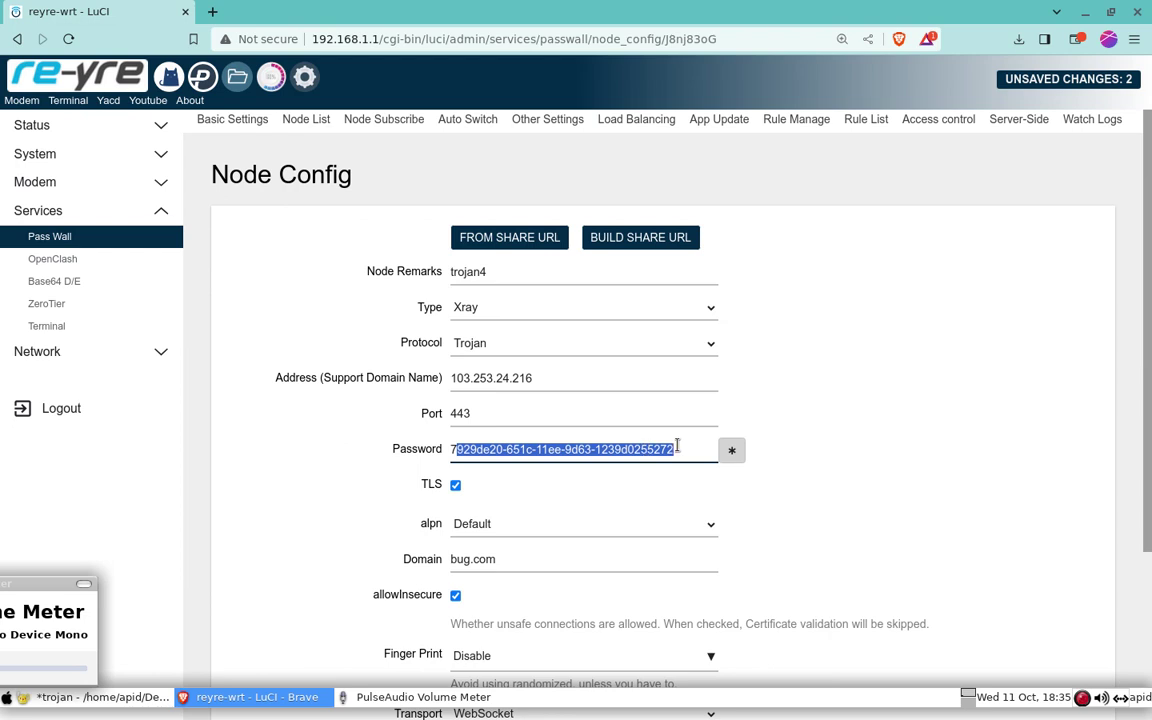
{"action": "left_click_drag", "start_coordinate": [689, 448], "coordinate": [450, 449]}
{"action": "right_click", "coordinate": [480, 450]}
{"action": "left_click", "coordinate": [495, 198]}
{"action": "key", "text": "ctrl+v"}
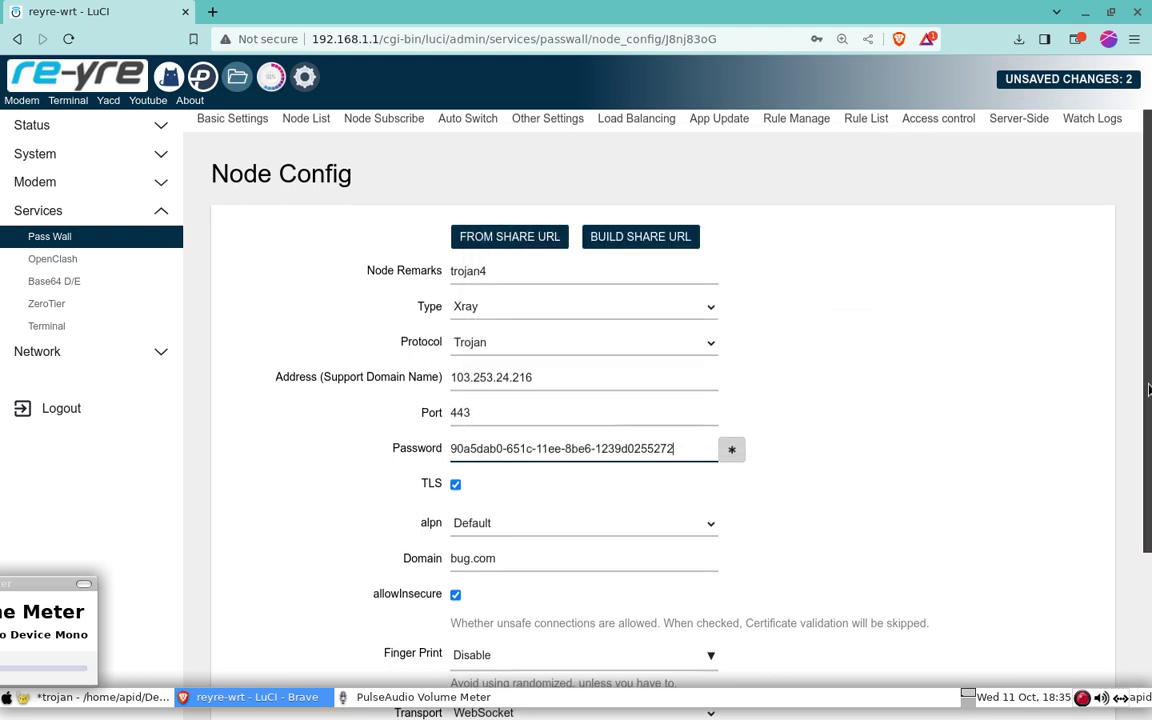
{"action": "scroll", "coordinate": [1148, 390], "scroll_direction": "down", "scroll_amount": 5}
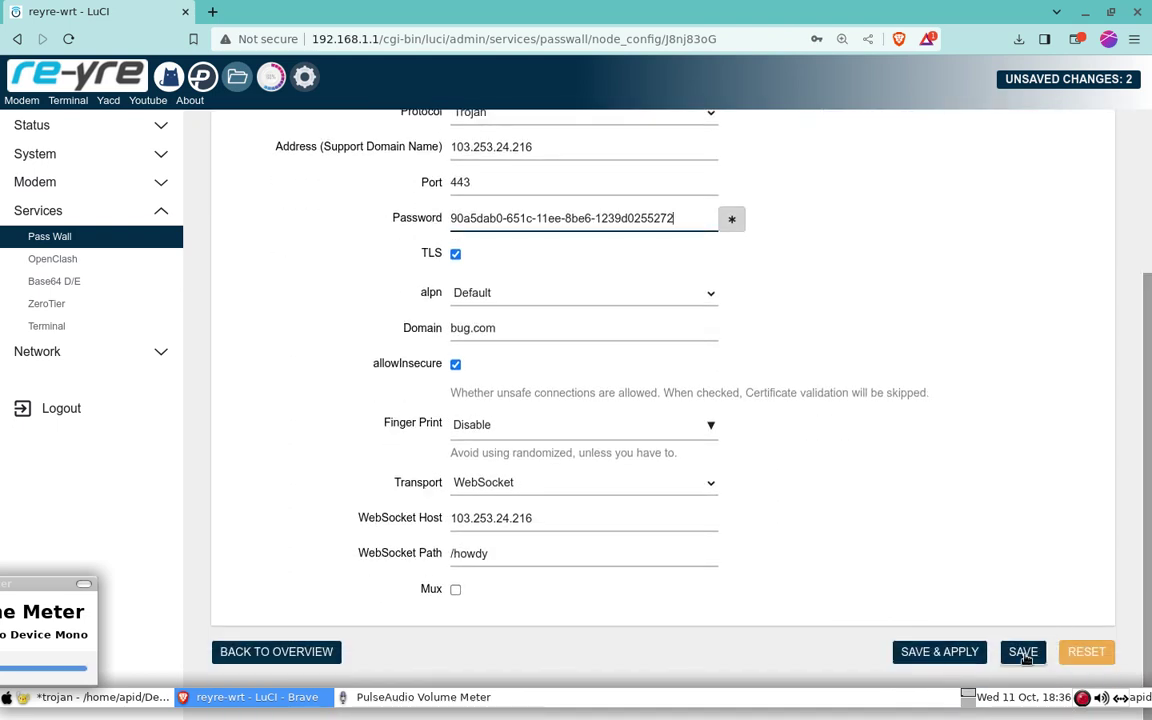
{"action": "left_click", "coordinate": [1024, 654]}
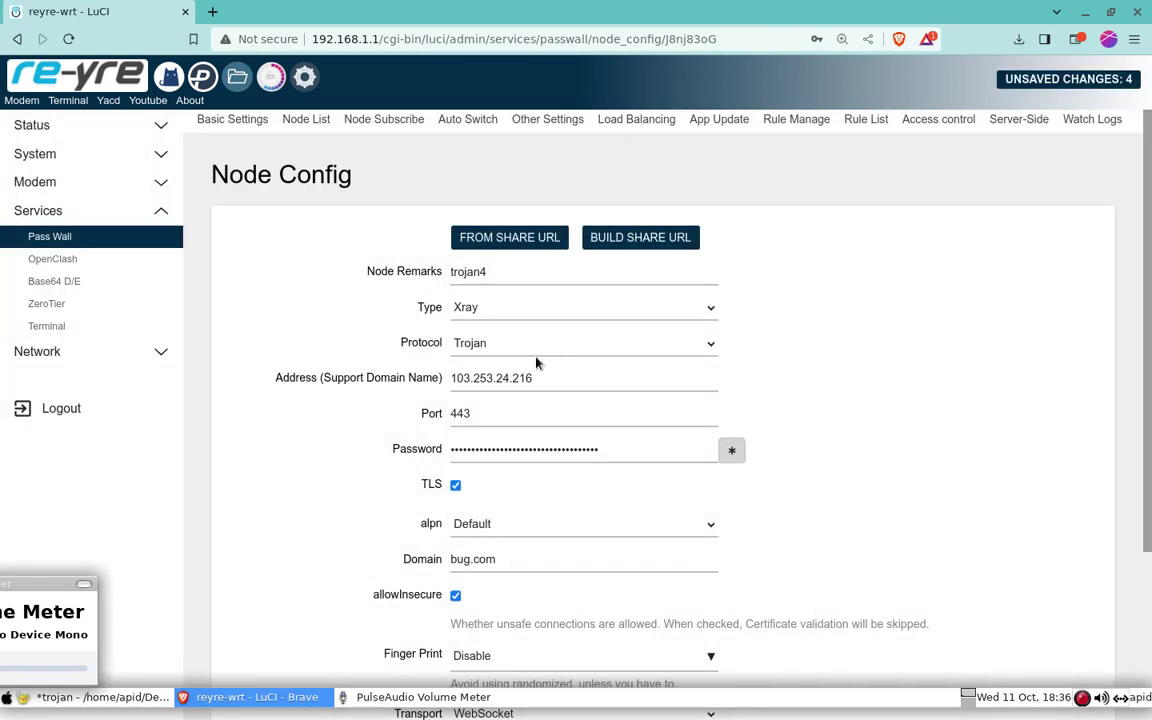
Duplicate the trojan4 node from the Pass Wall node list and set the copy's node remarks to trojan3
{"action": "left_click", "coordinate": [308, 121]}
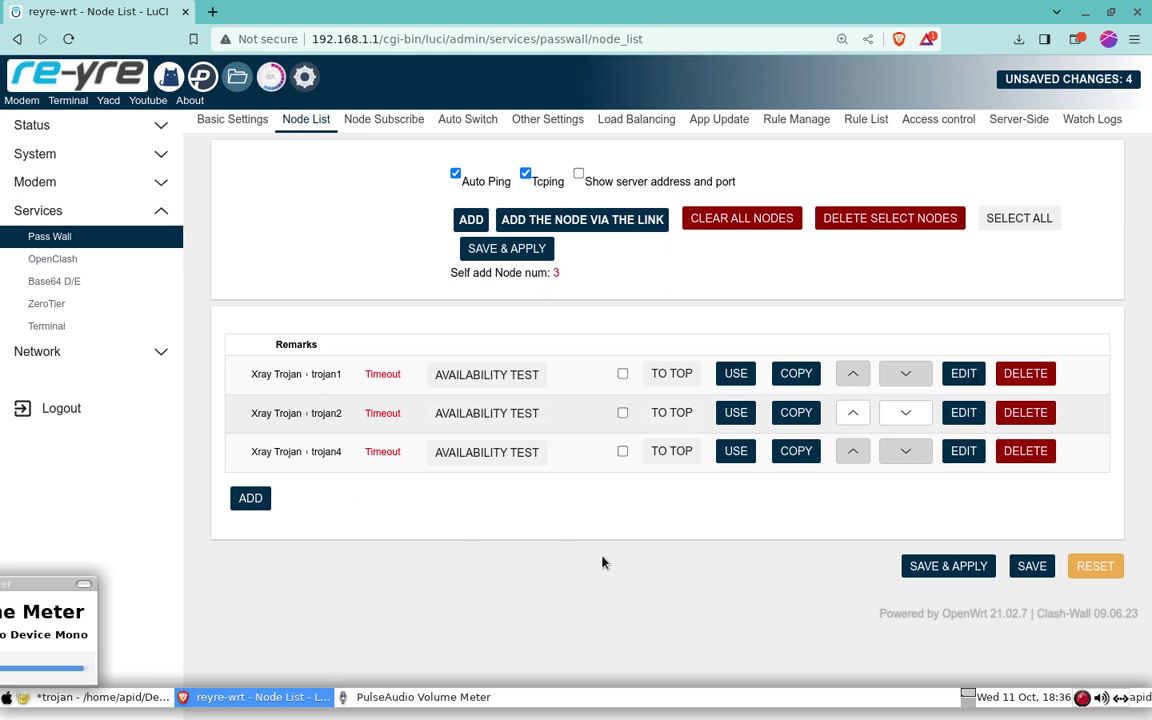
{"action": "left_click", "coordinate": [795, 458]}
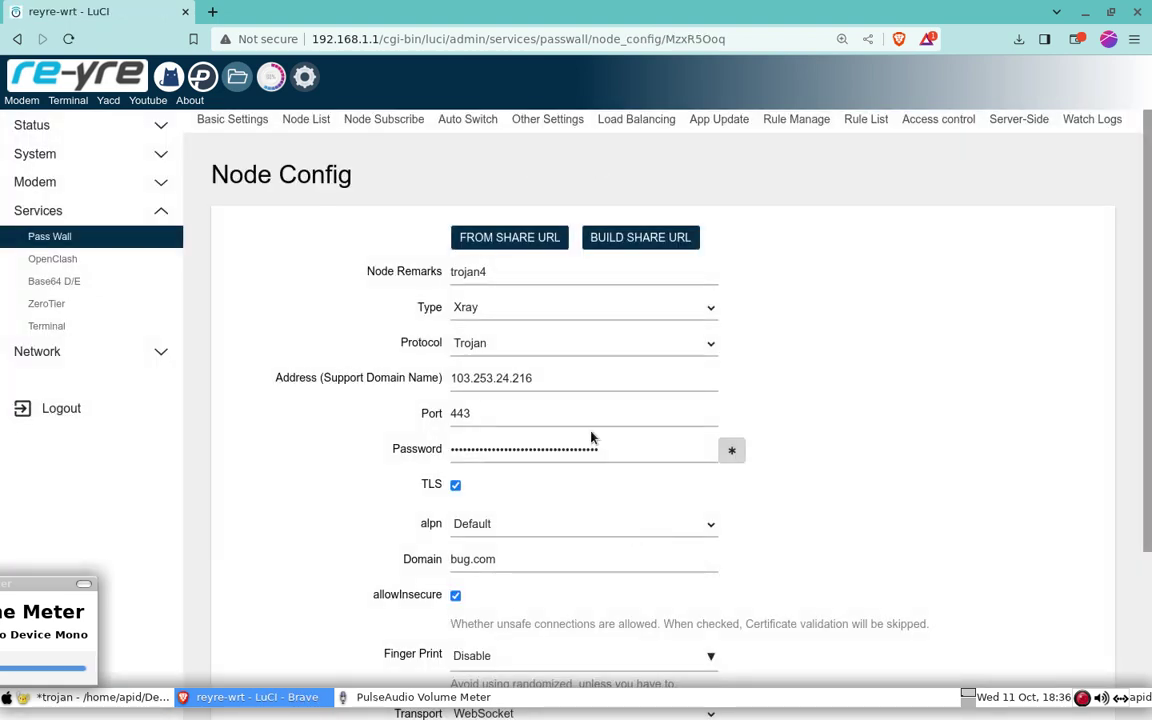
{"action": "left_click_drag", "start_coordinate": [486, 273], "coordinate": [478, 272]}
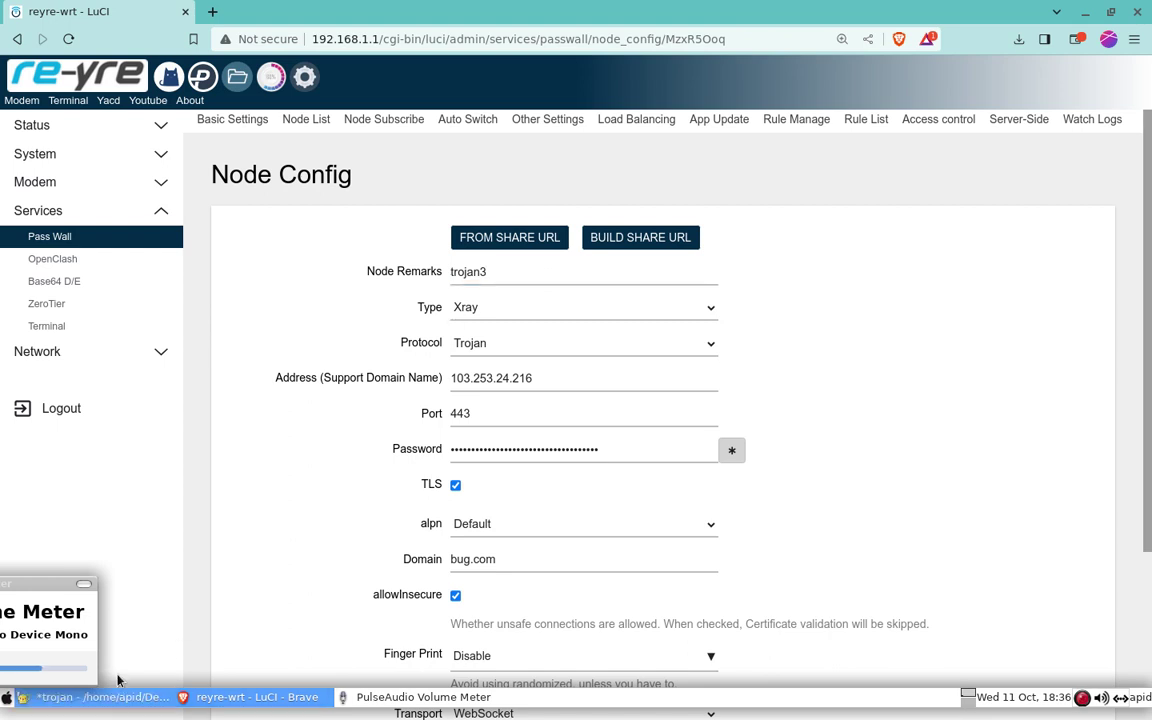
Switch to the trojan text file in Geany and cut the complete password entry on line 7
{"action": "left_click", "coordinate": [92, 699]}
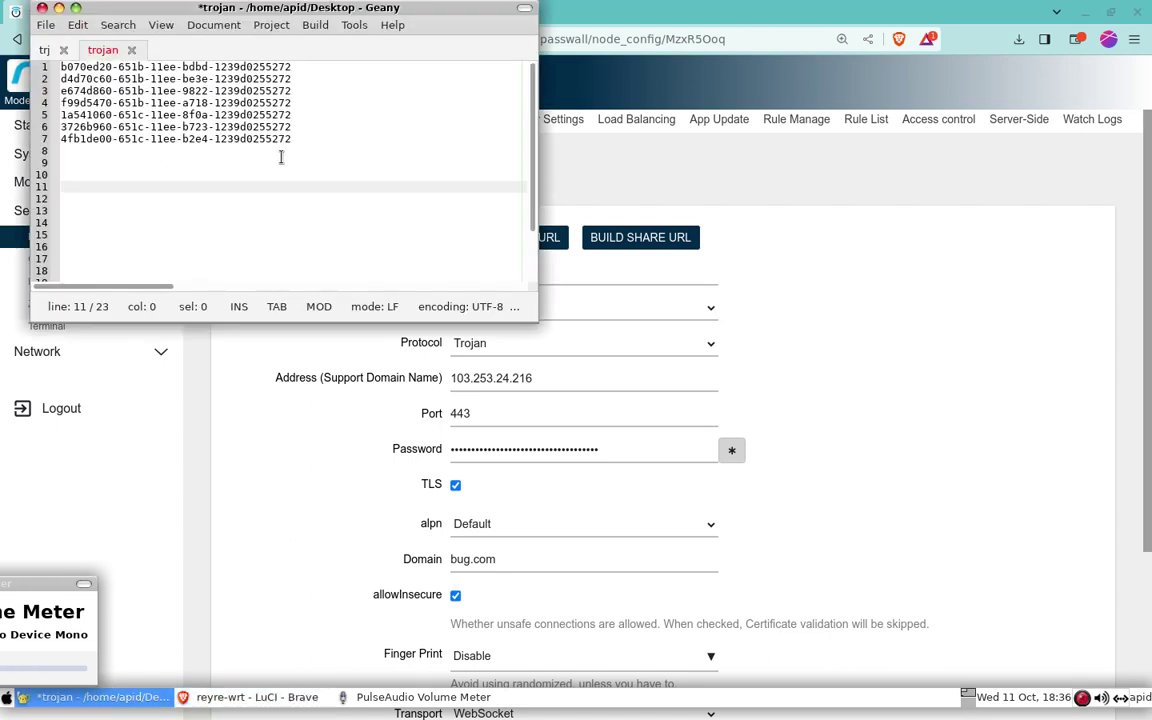
{"action": "left_click_drag", "start_coordinate": [296, 139], "coordinate": [59, 139]}
{"action": "right_click", "coordinate": [67, 140]}
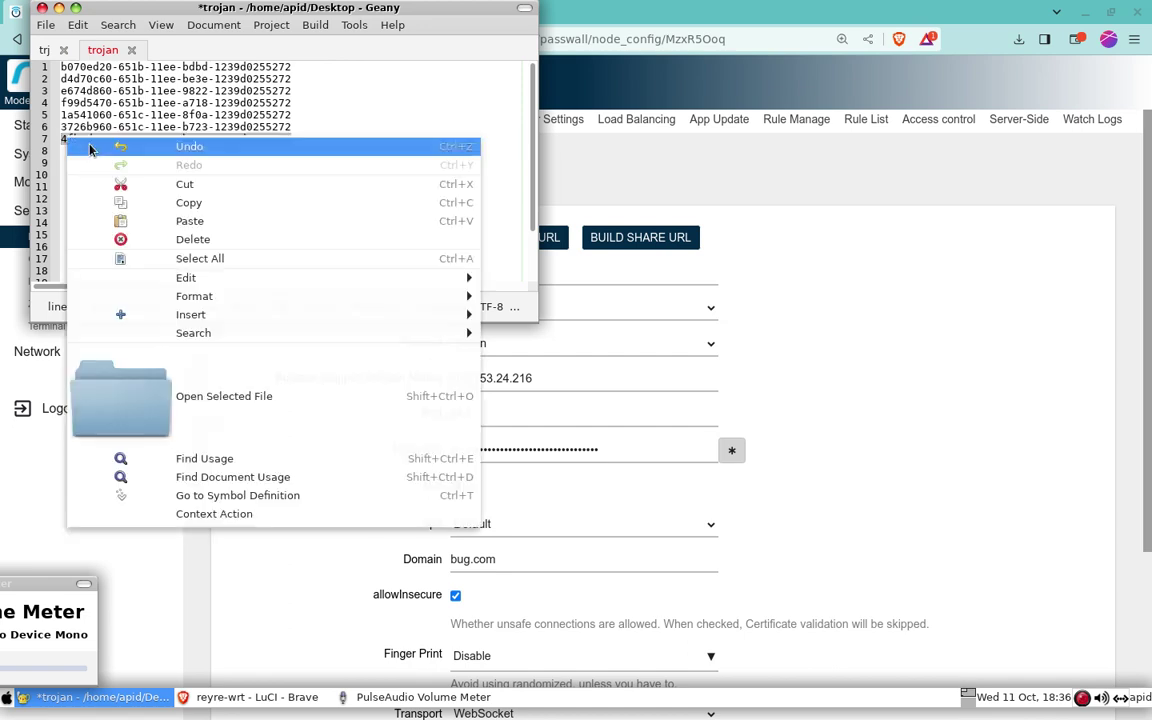
{"action": "left_click", "coordinate": [170, 186]}
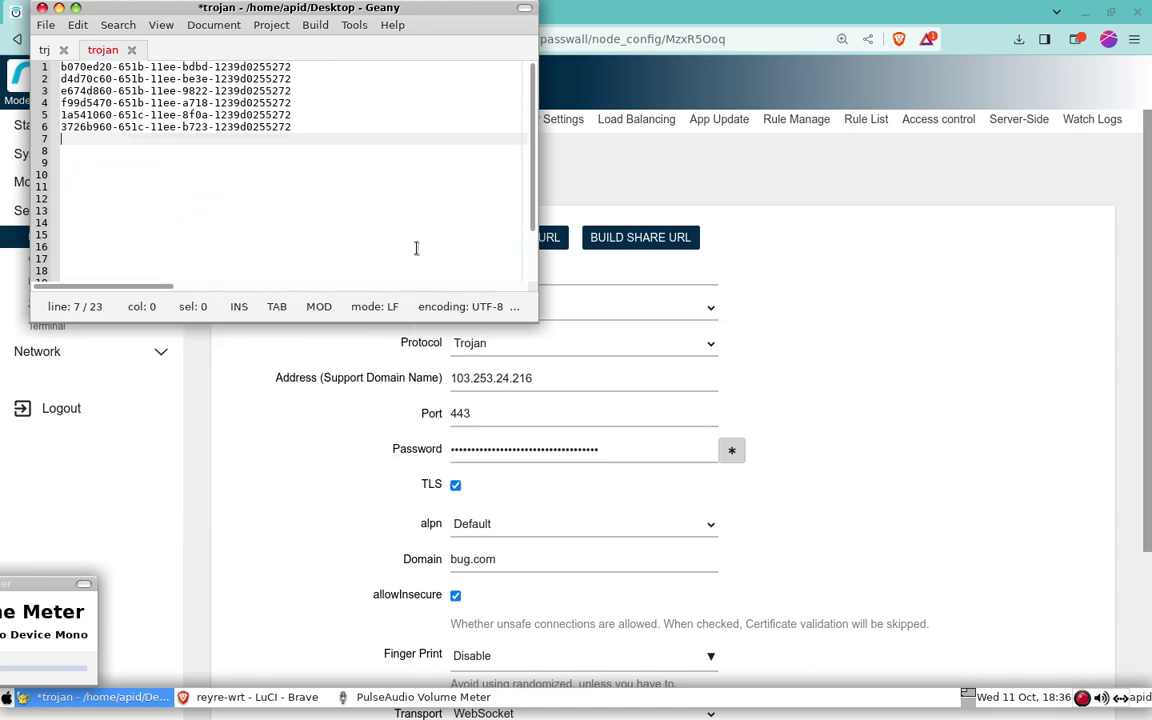
Replace the trojan3 node's password in Brave with the entry cut from line 7, and save the node
{"action": "left_click", "coordinate": [672, 447]}
{"action": "left_click_drag", "start_coordinate": [676, 449], "coordinate": [450, 453]}
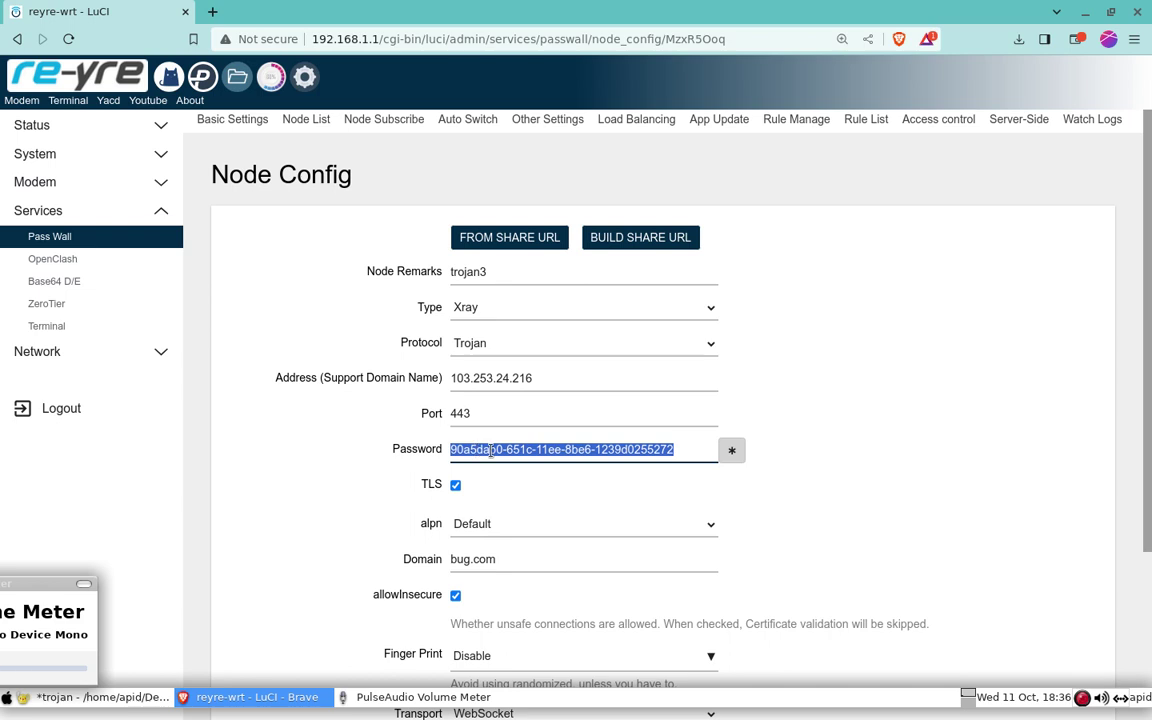
{"action": "right_click", "coordinate": [507, 448]}
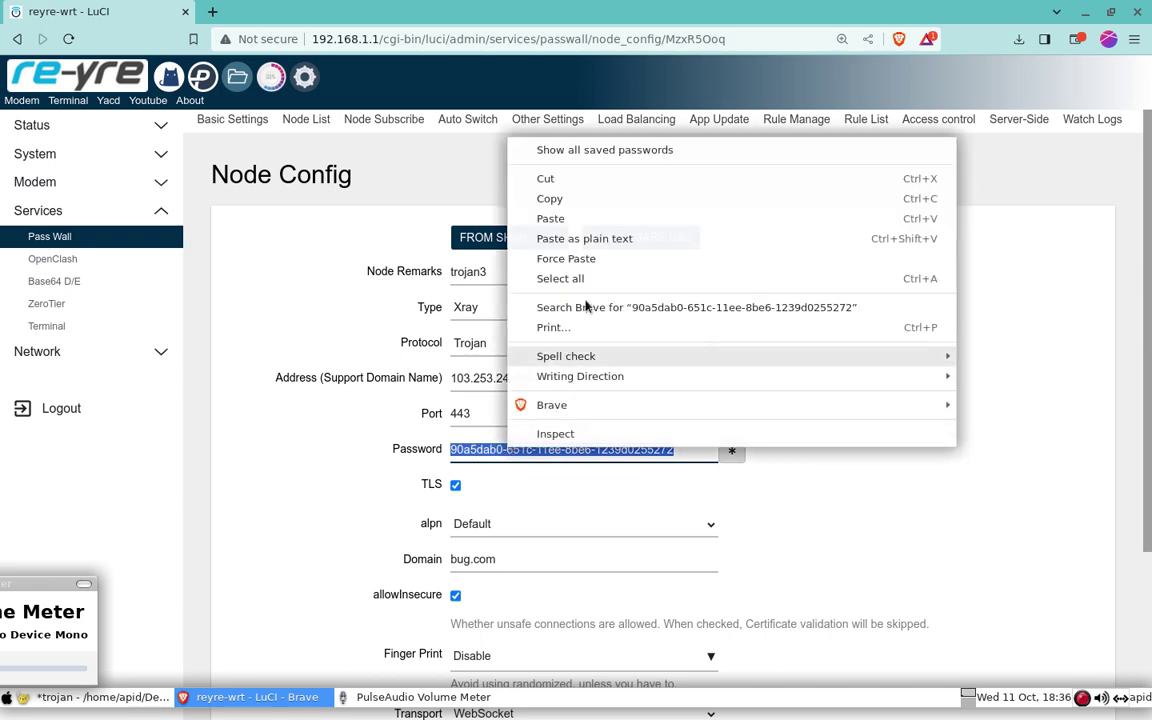
{"action": "left_click", "coordinate": [525, 219]}
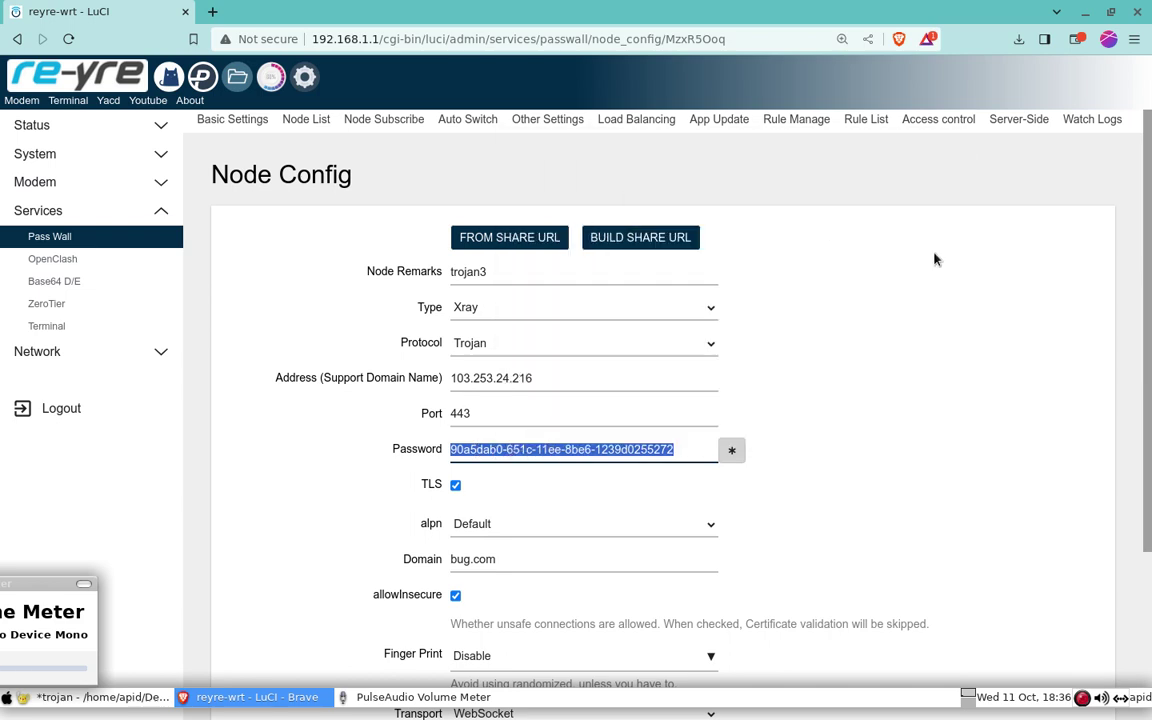
{"action": "left_click_drag", "start_coordinate": [1150, 325], "coordinate": [1150, 578]}
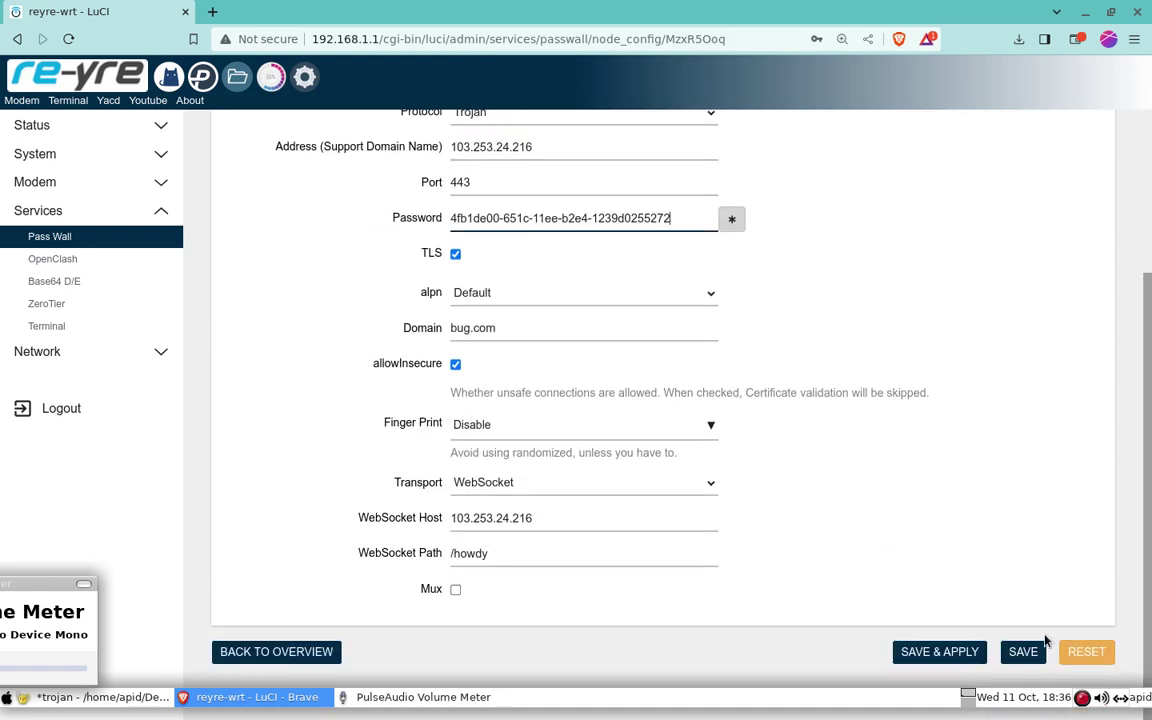
{"action": "left_click", "coordinate": [1024, 656]}
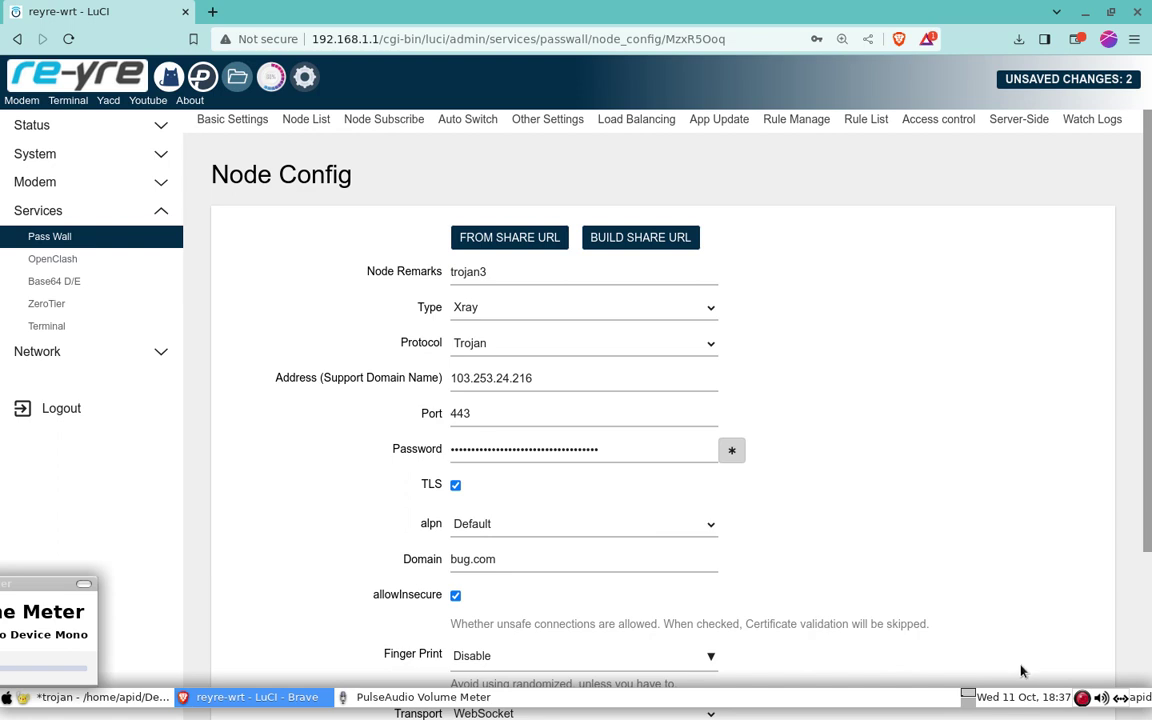
Add a new node from the Pass Wall node list with remarks lb, type Xray and protocol Balancing
{"action": "left_click", "coordinate": [300, 119]}
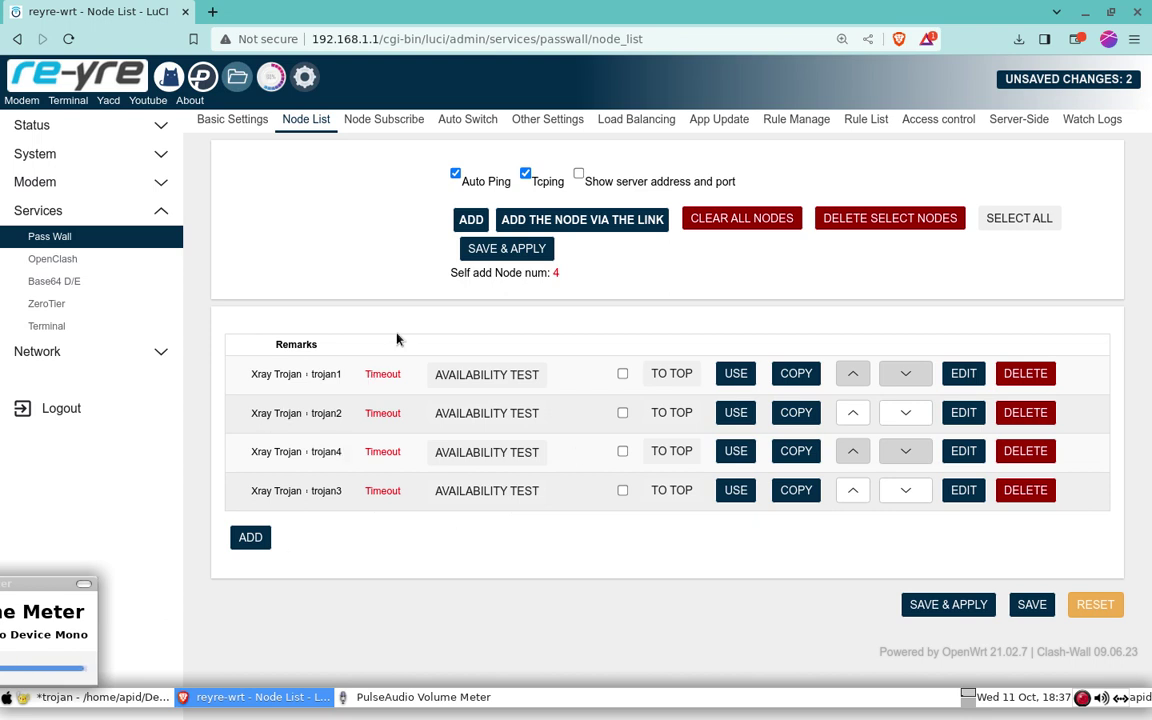
{"action": "left_click", "coordinate": [253, 541]}
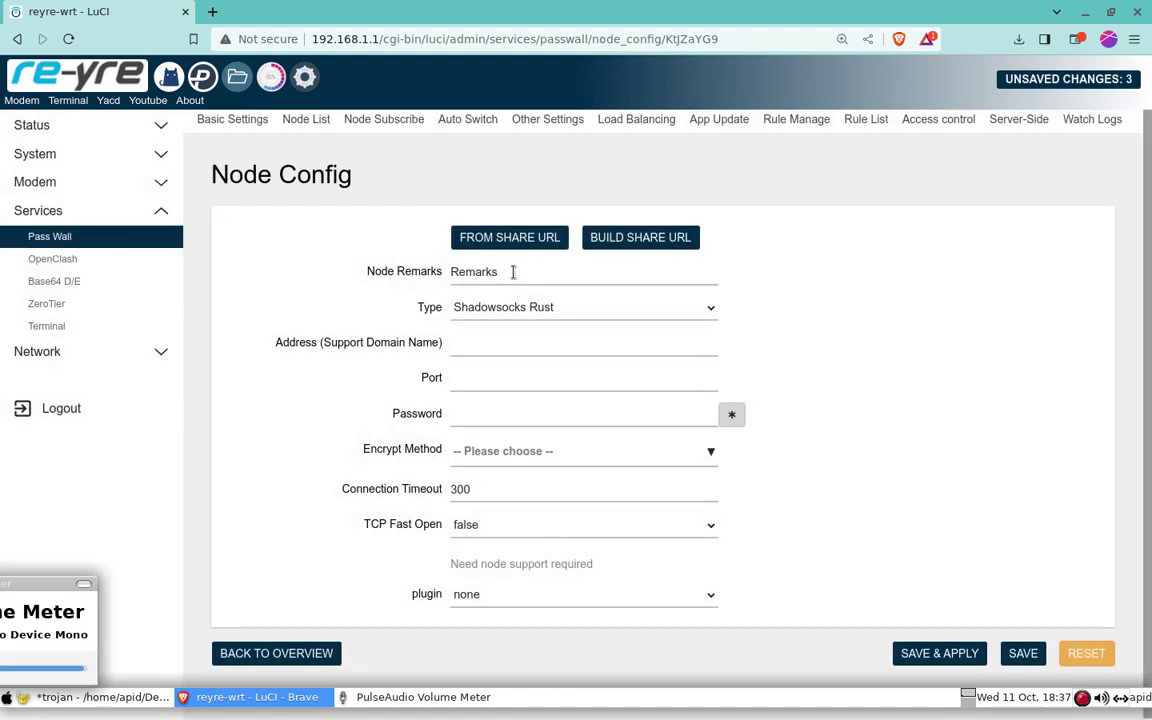
{"action": "left_click_drag", "start_coordinate": [511, 273], "coordinate": [444, 277]}
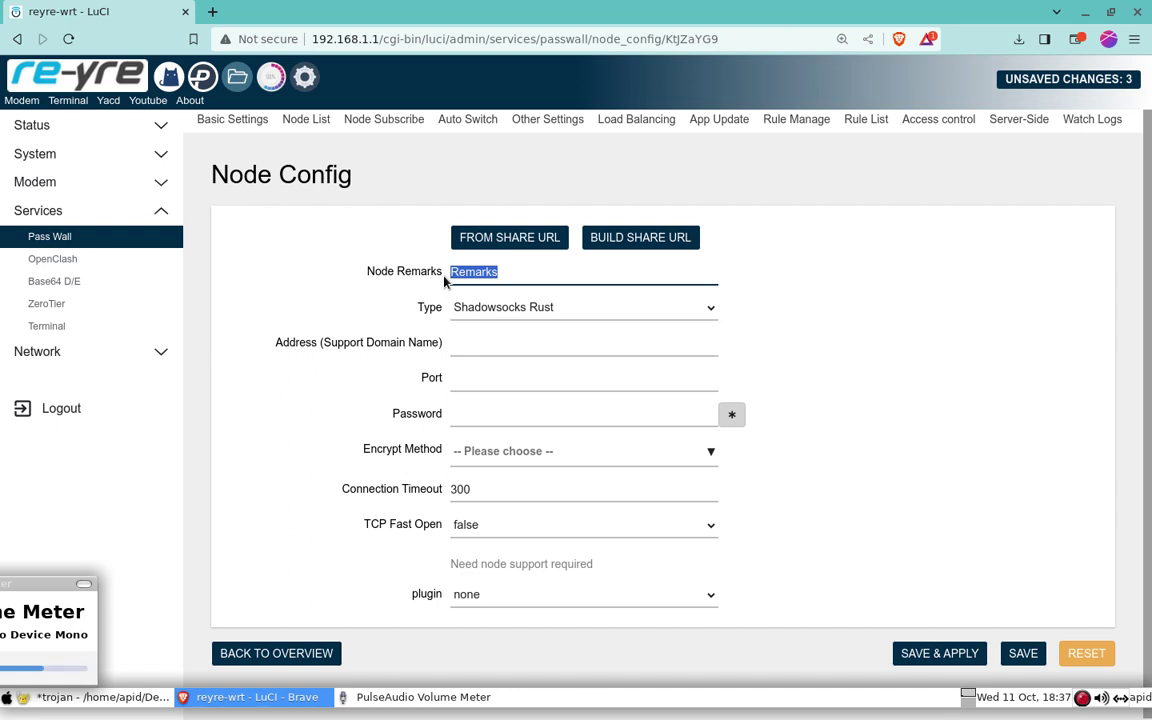
{"action": "type", "text": "k"}
{"action": "left_click", "coordinate": [678, 311]}
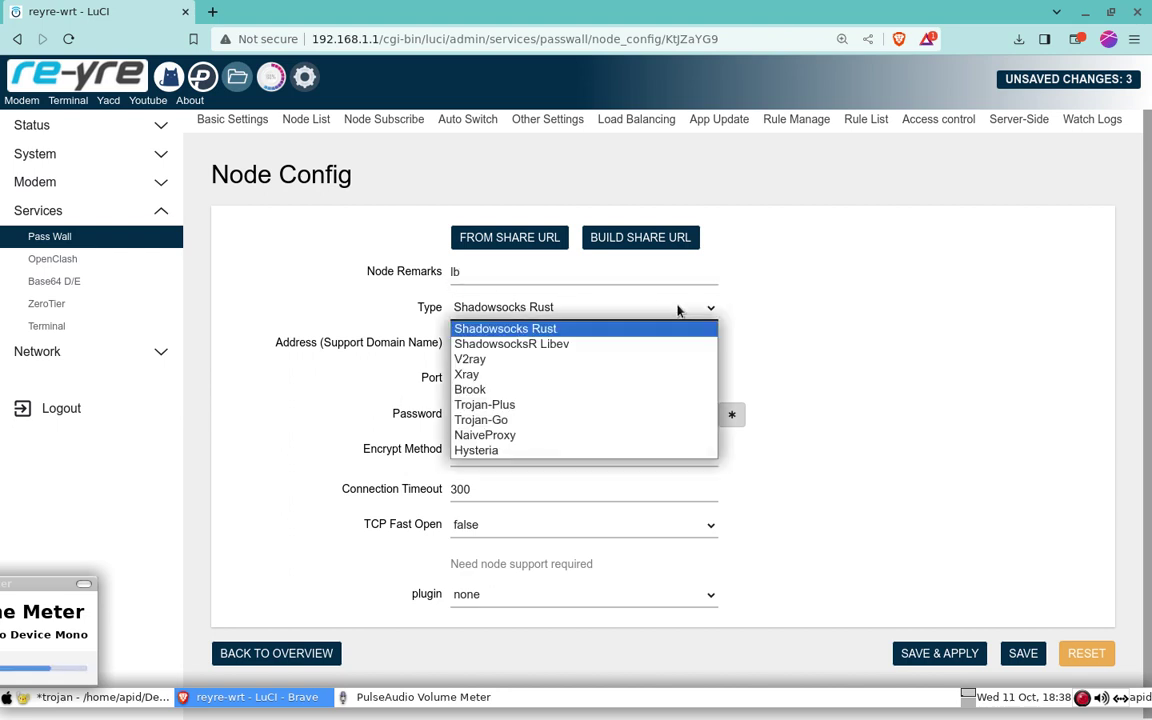
{"action": "left_click", "coordinate": [474, 376]}
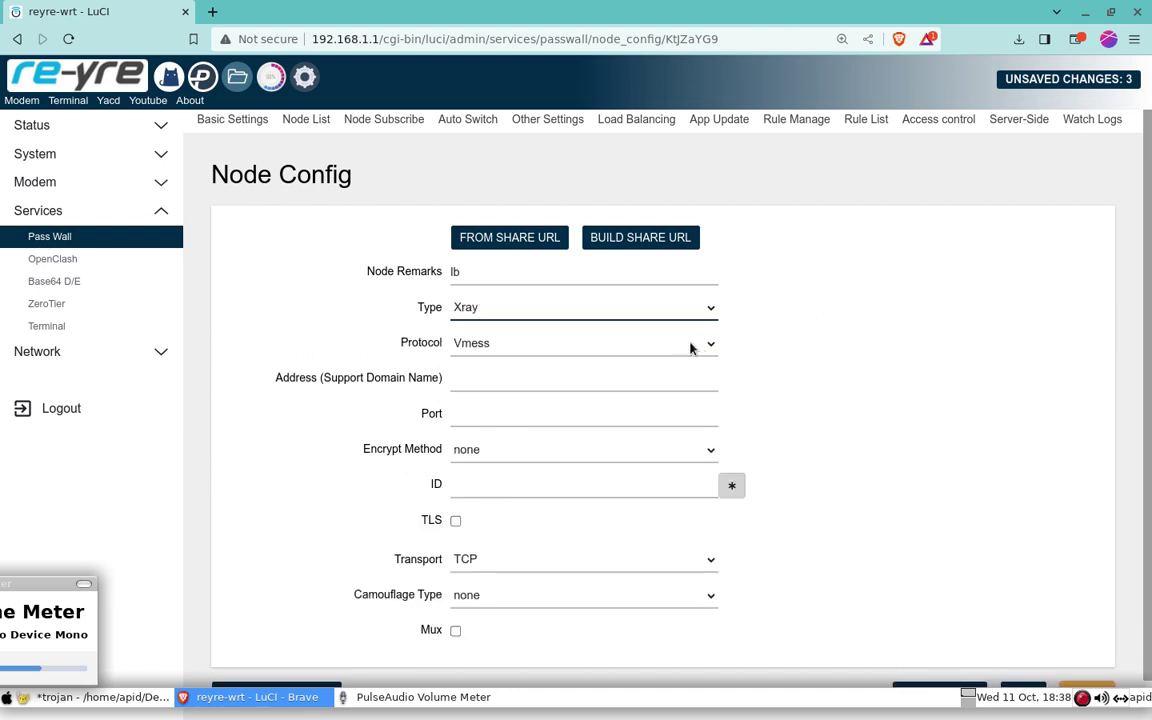
{"action": "left_click", "coordinate": [690, 346]}
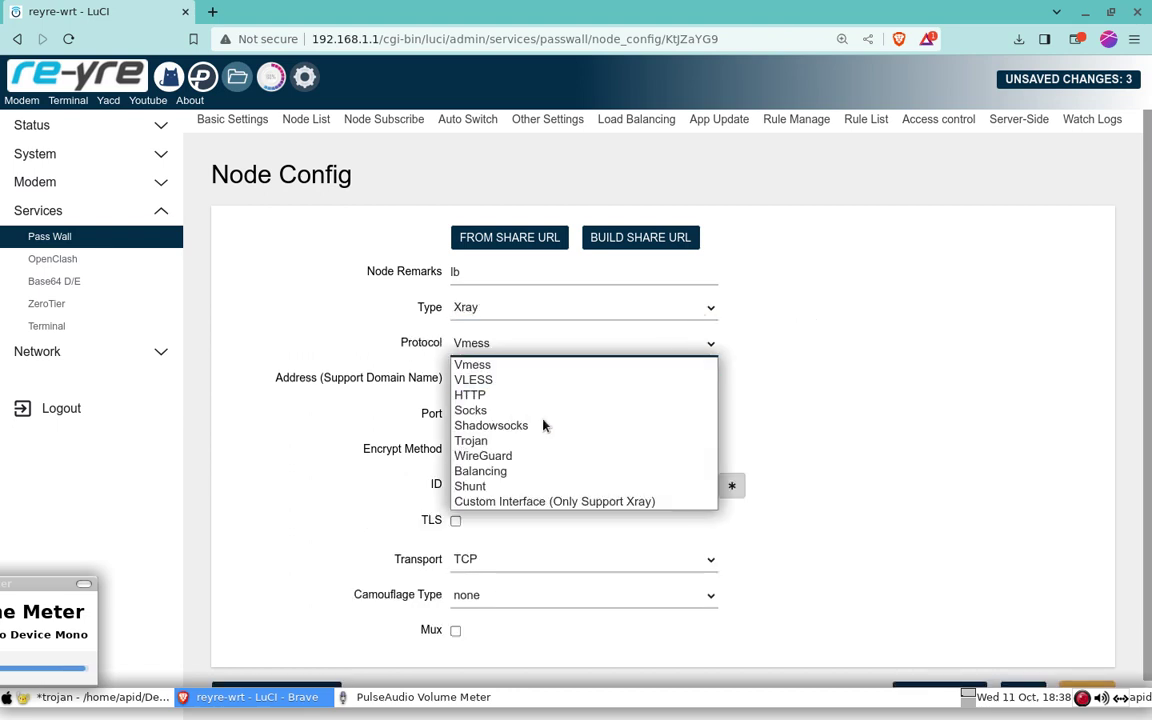
{"action": "left_click", "coordinate": [507, 473]}
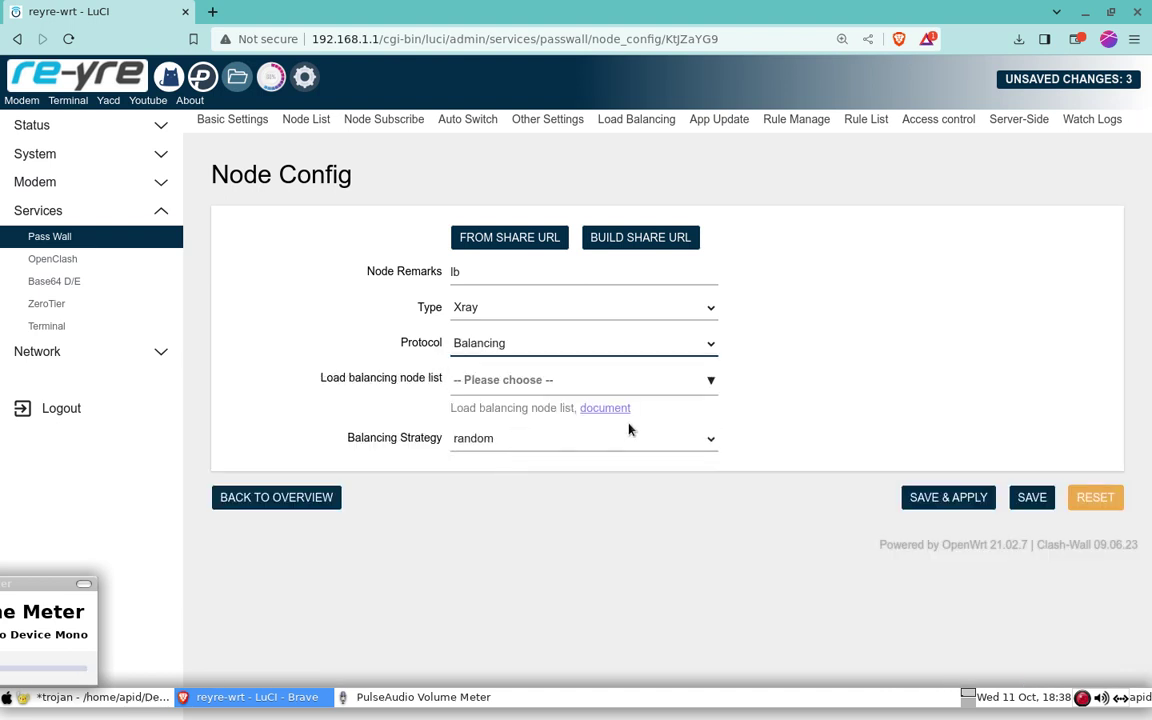
Add trojan1, trojan2, trojan4 and trojan3 to the lb node's load balancing node list and save the node
{"action": "left_click", "coordinate": [690, 384]}
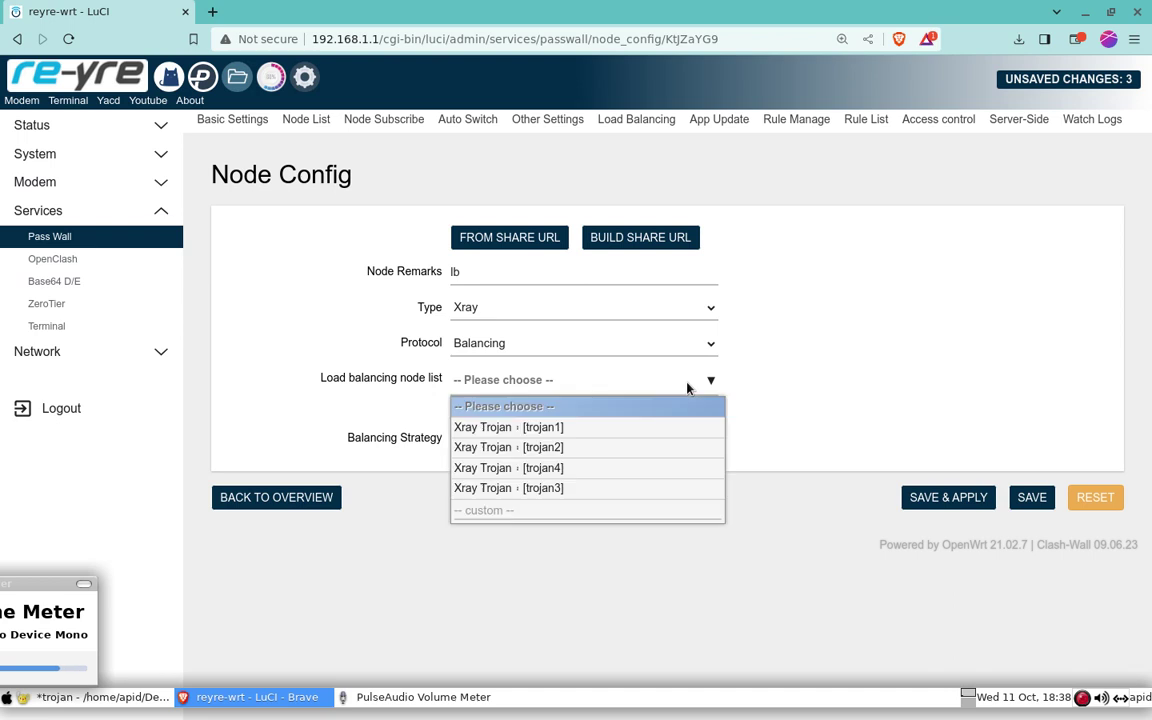
{"action": "left_click", "coordinate": [598, 428]}
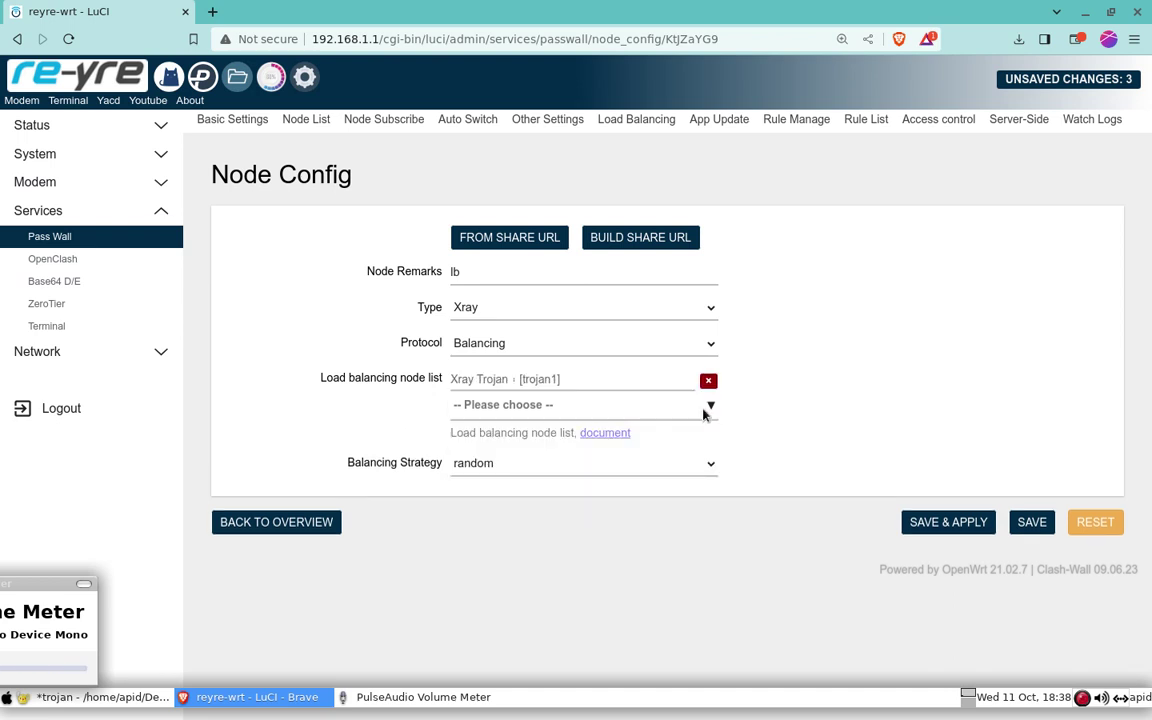
{"action": "left_click", "coordinate": [703, 410]}
{"action": "left_click", "coordinate": [635, 471]}
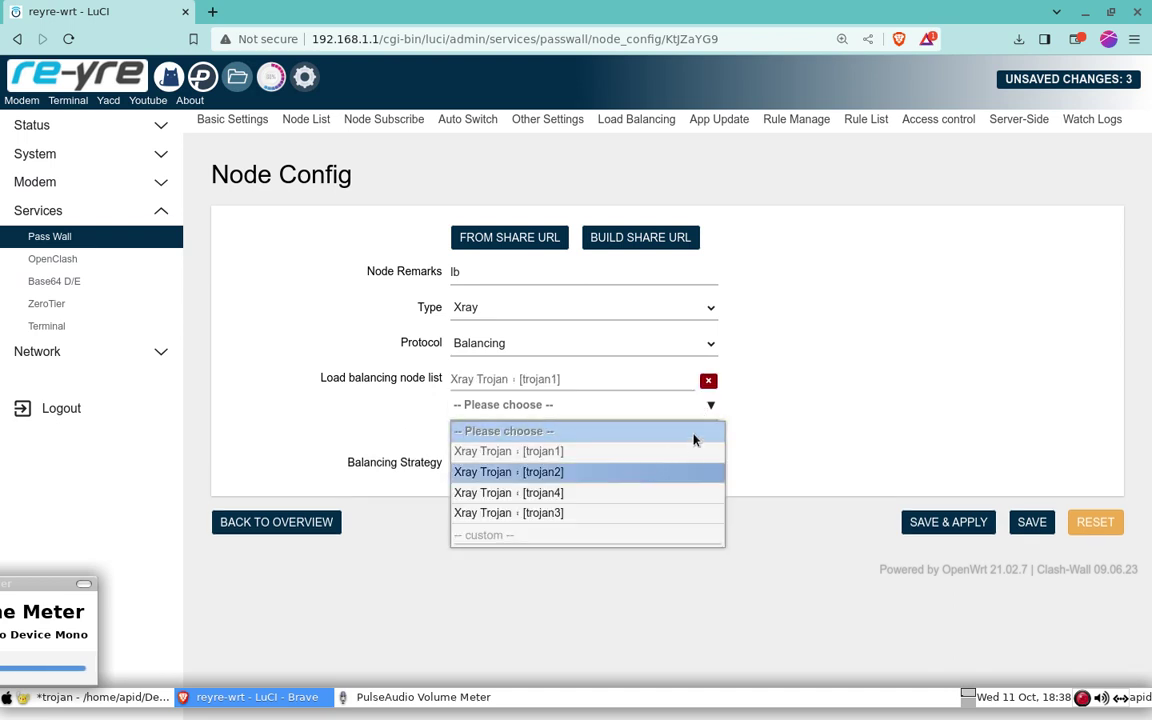
{"action": "left_click", "coordinate": [696, 440]}
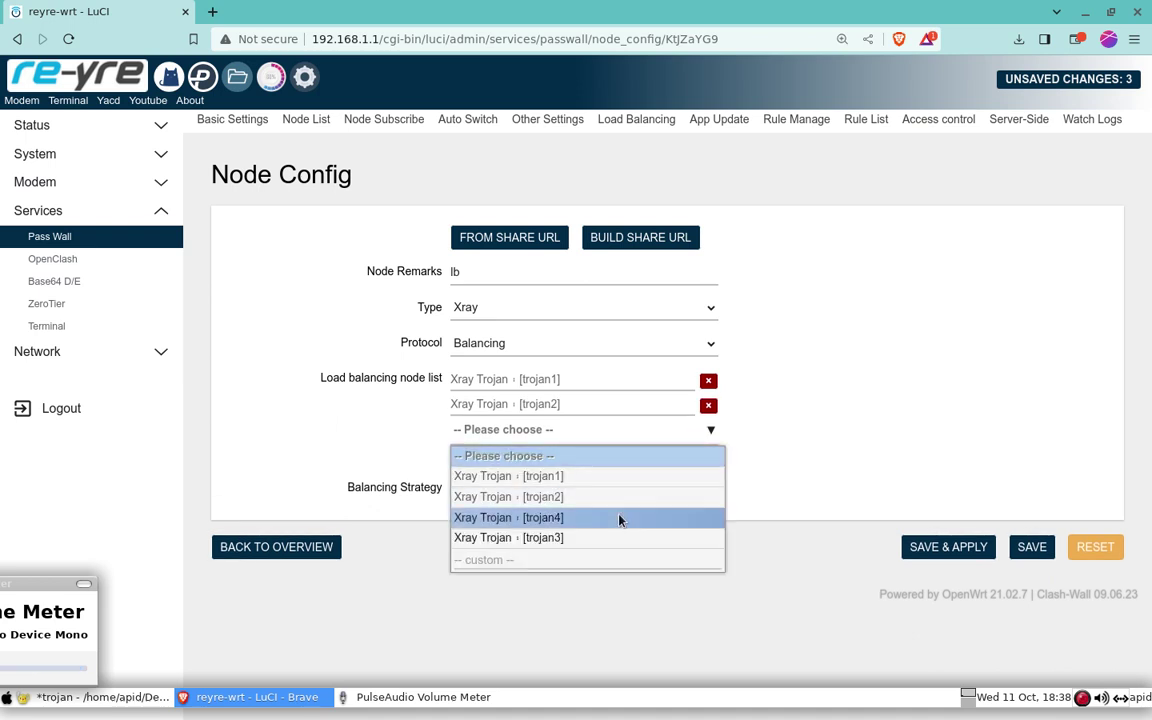
{"action": "left_click", "coordinate": [686, 517]}
{"action": "left_click", "coordinate": [690, 464]}
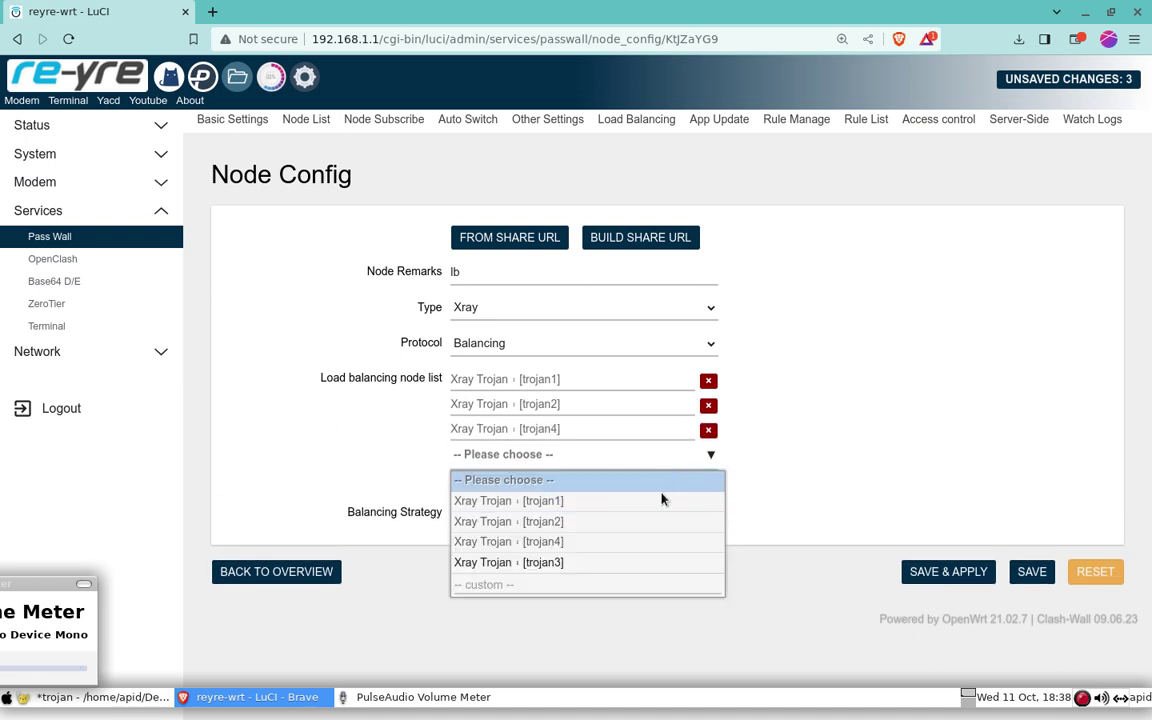
{"action": "left_click", "coordinate": [620, 562]}
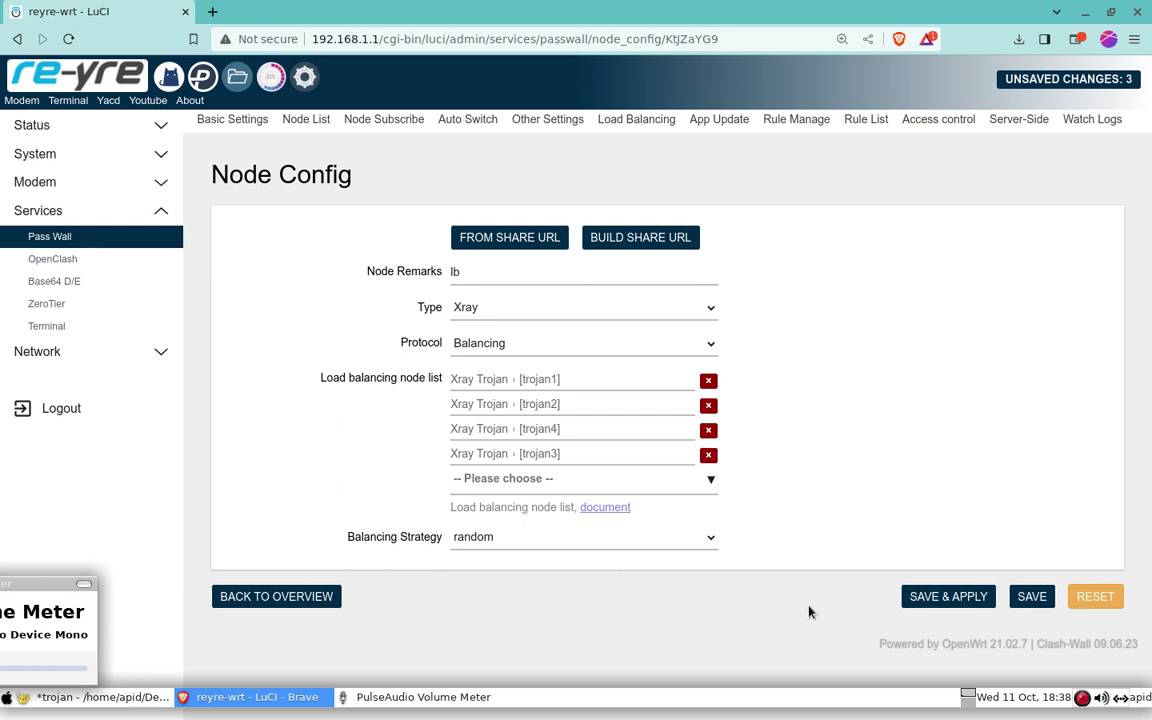
{"action": "left_click", "coordinate": [1032, 598]}
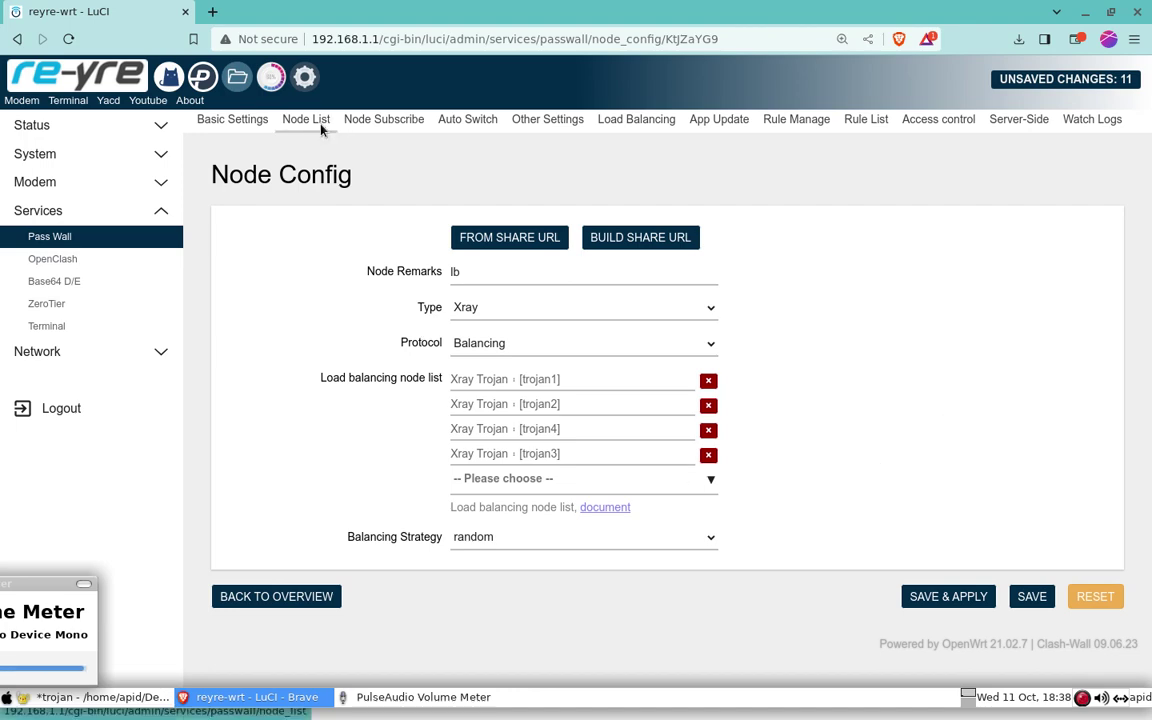
Open the trojan1 node's configuration from the node list, check its Domain field and return to the node list
{"action": "left_click", "coordinate": [289, 117]}
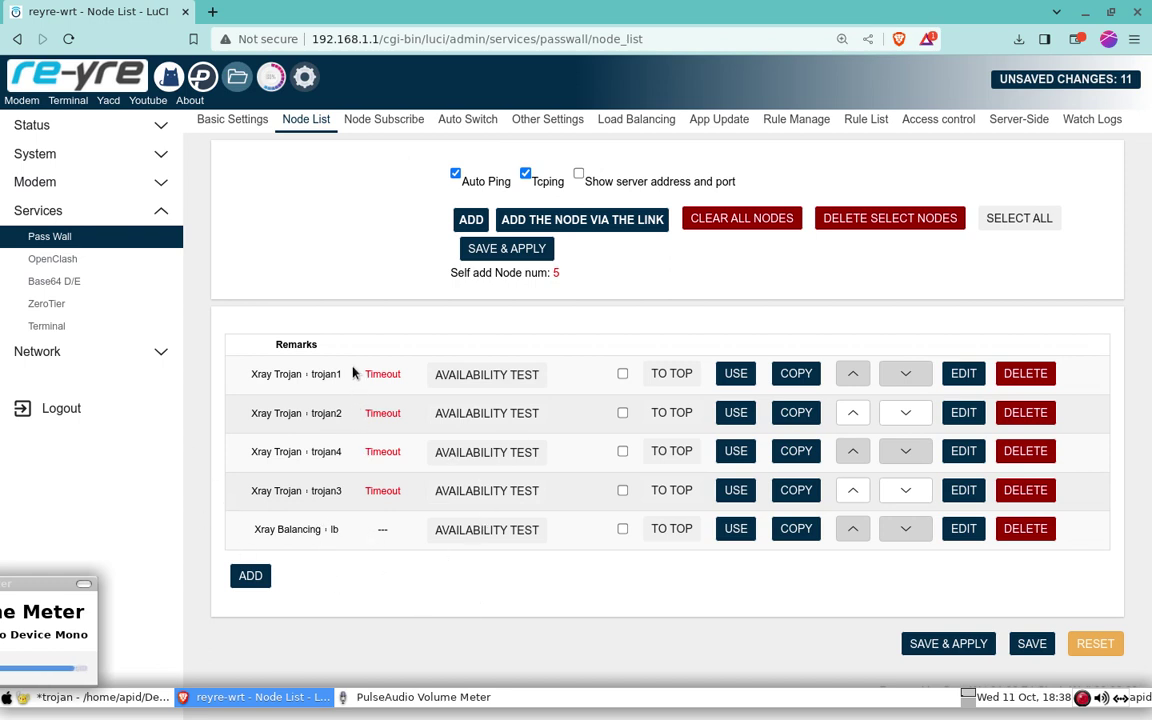
{"action": "triple_click", "coordinate": [403, 375]}
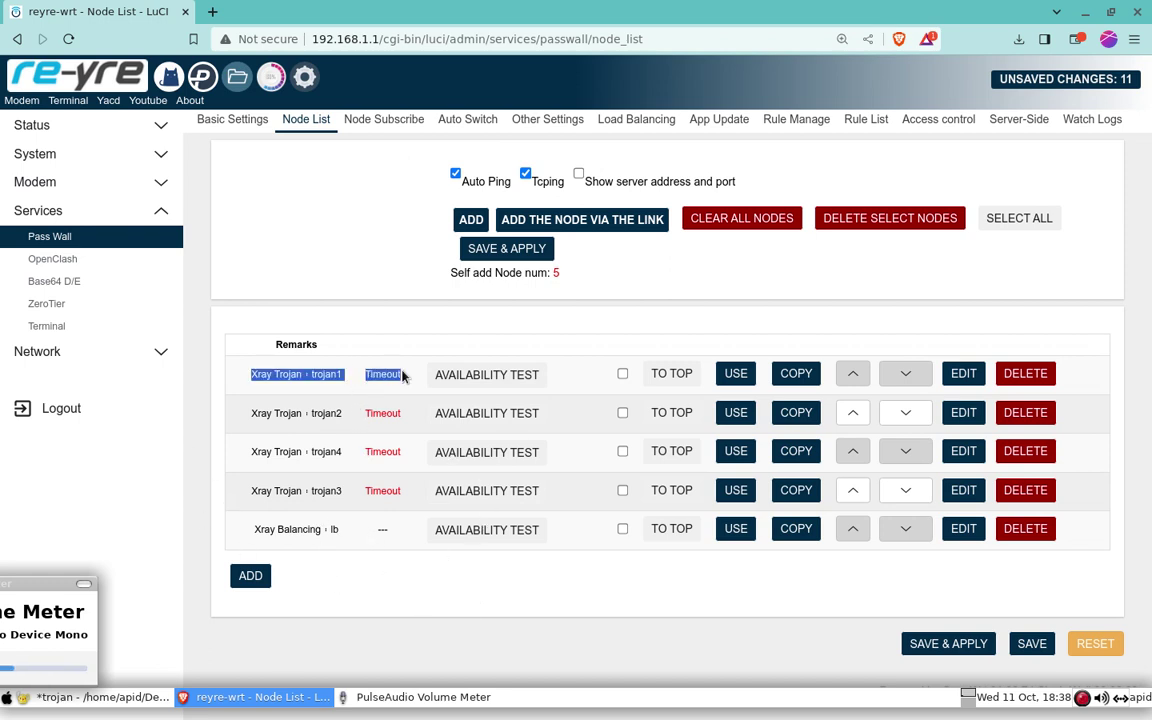
{"action": "left_click", "coordinate": [965, 376]}
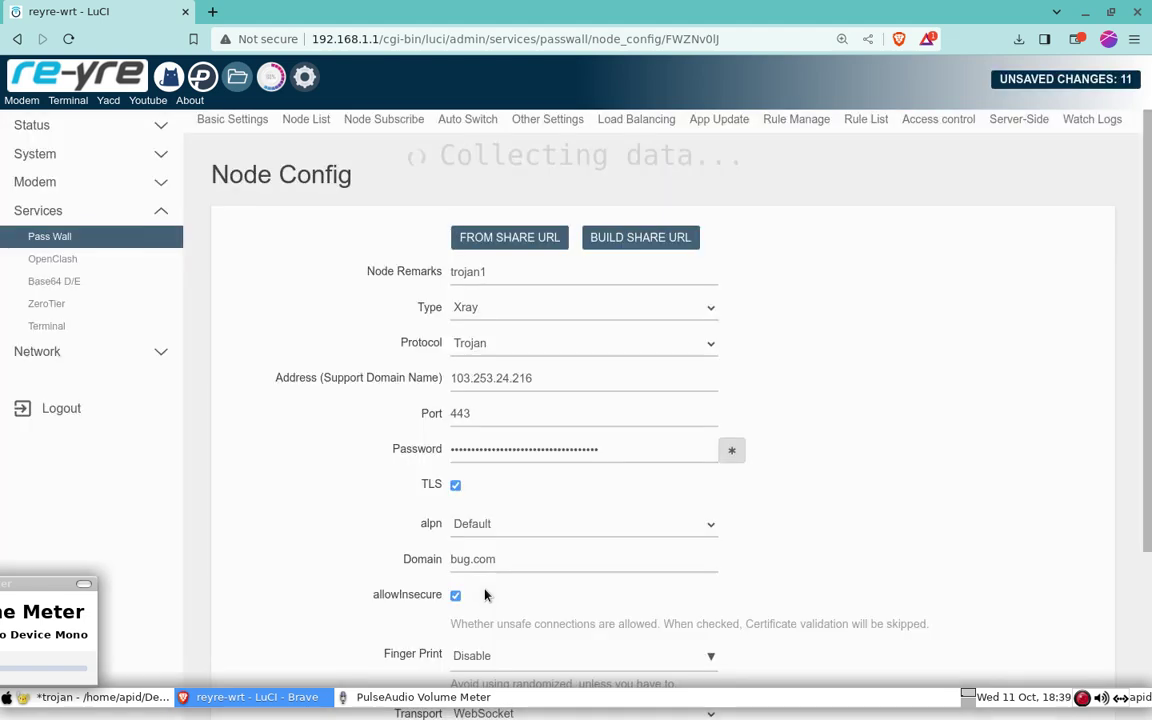
{"action": "left_click_drag", "start_coordinate": [510, 559], "coordinate": [441, 566]}
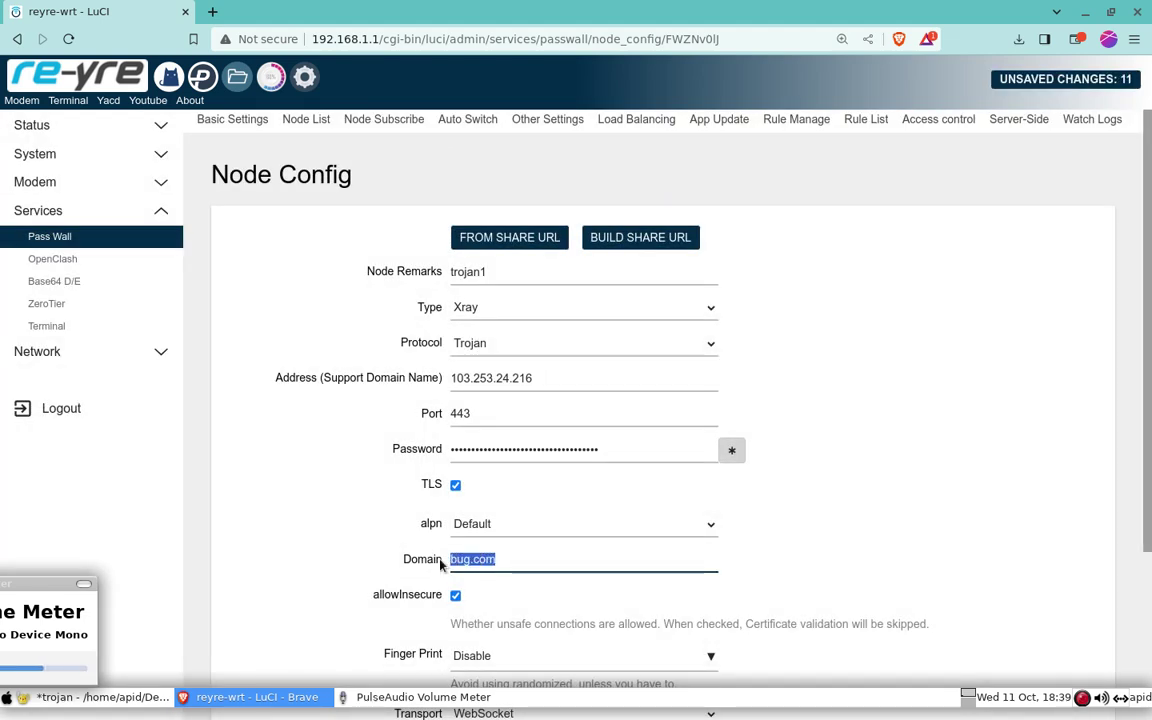
{"action": "left_click", "coordinate": [305, 119]}
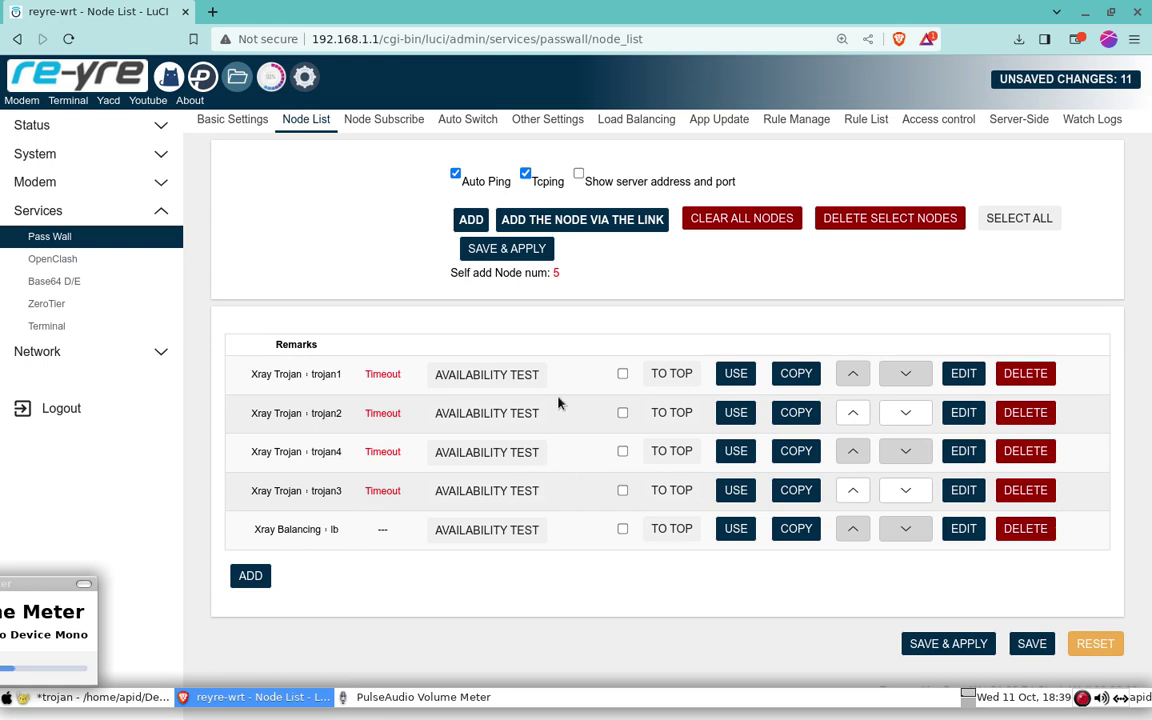
{"action": "right_click", "coordinate": [1082, 698]}
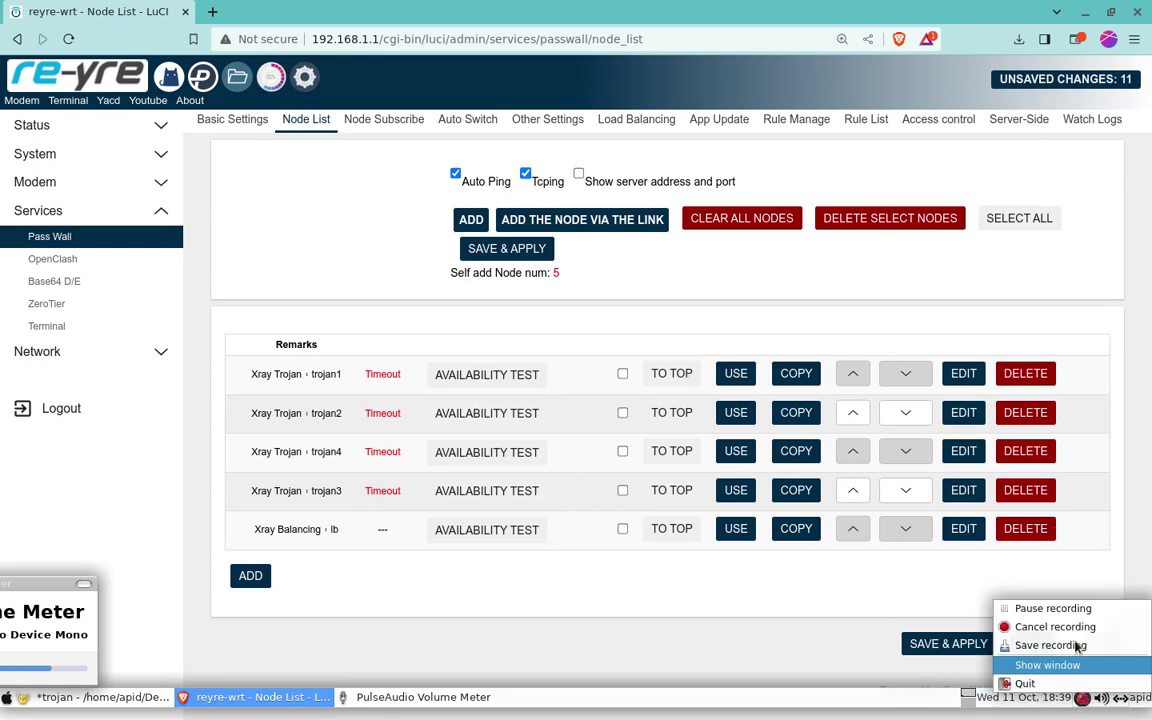
{"action": "left_click", "coordinate": [1045, 608]}
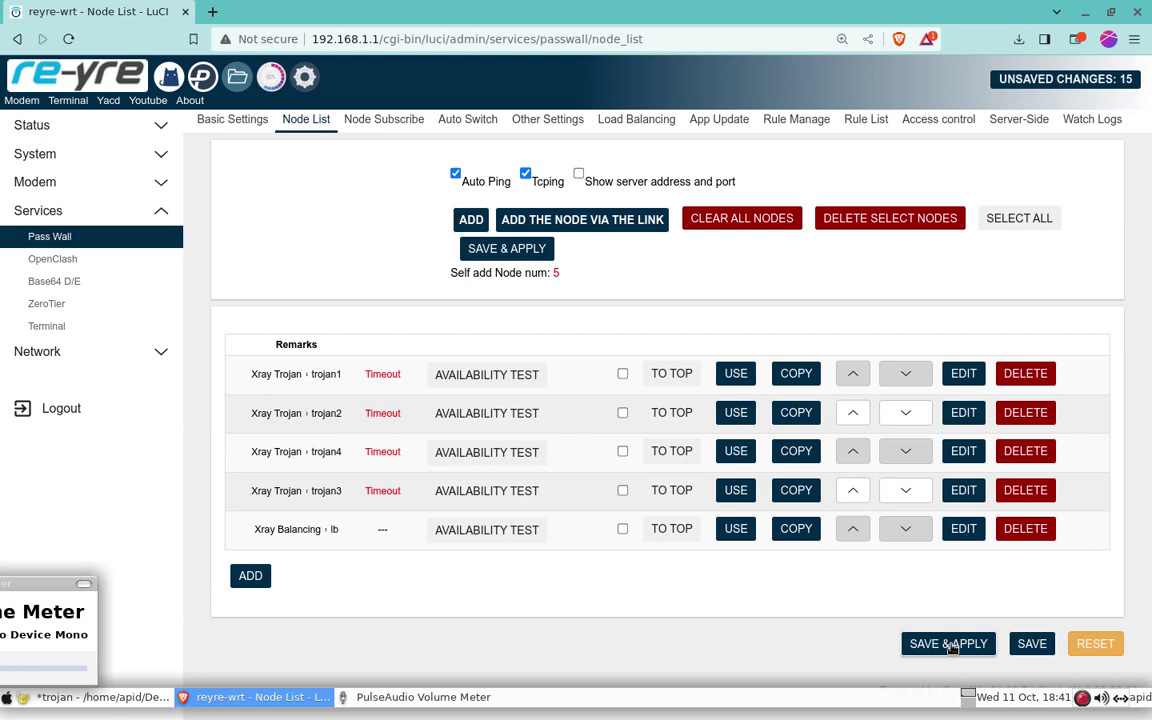
{"action": "right_click", "coordinate": [1082, 698]}
{"action": "left_click", "coordinate": [1050, 611]}
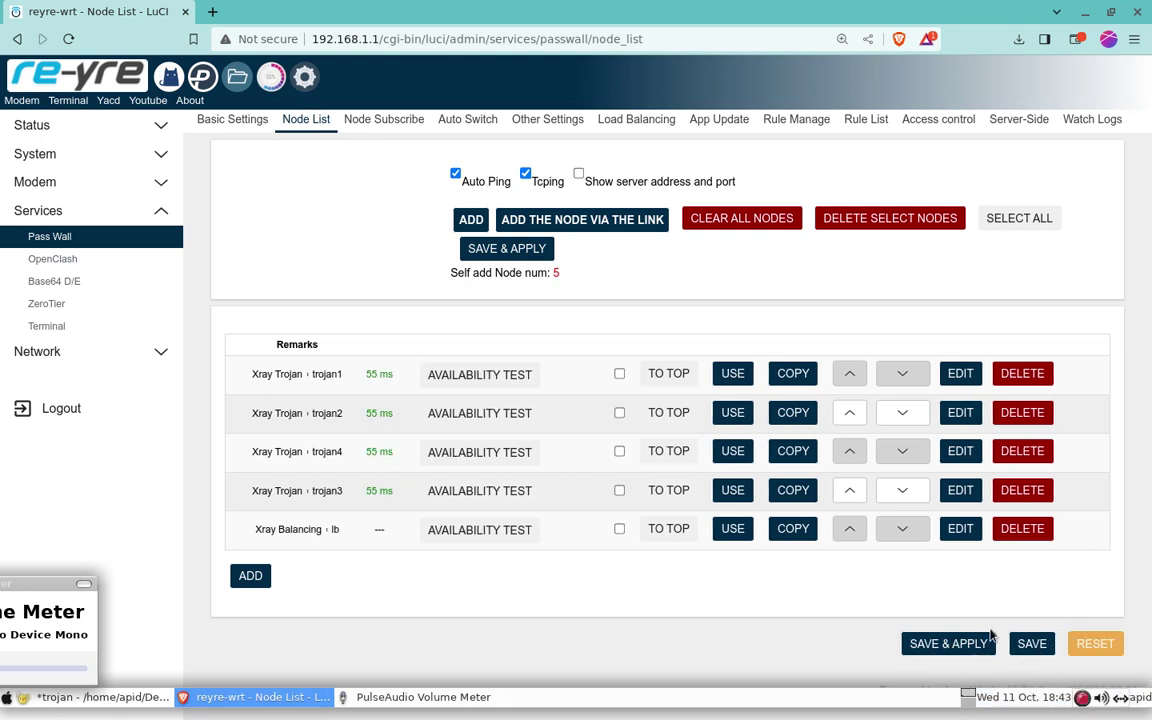
Save and apply the node list, and run the availability test on trojan1, trojan2, trojan4 and trojan3
{"action": "left_click", "coordinate": [952, 643]}
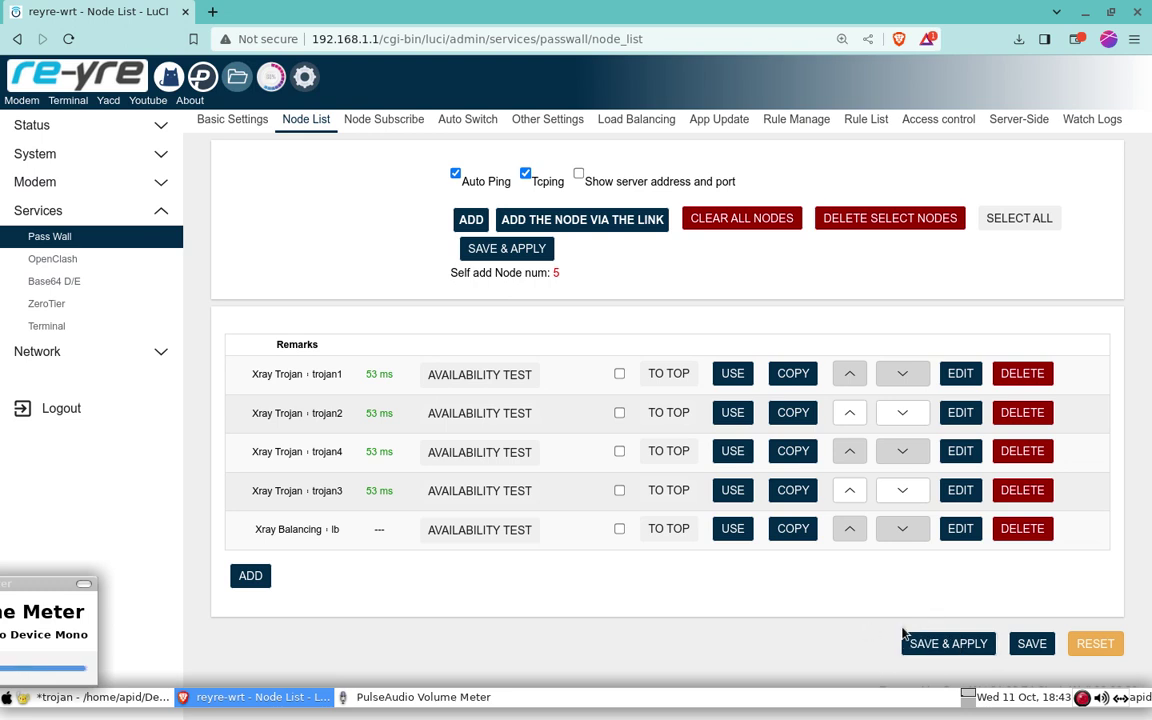
{"action": "left_click_drag", "start_coordinate": [345, 342], "coordinate": [458, 527]}
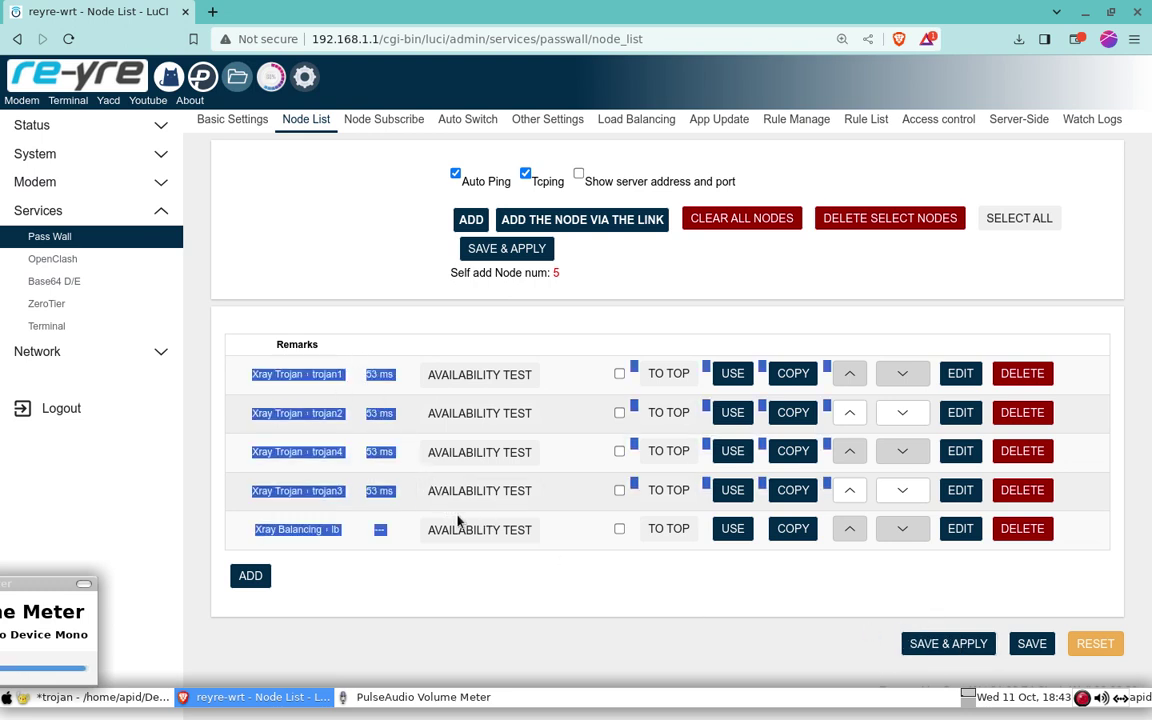
{"action": "left_click", "coordinate": [427, 364]}
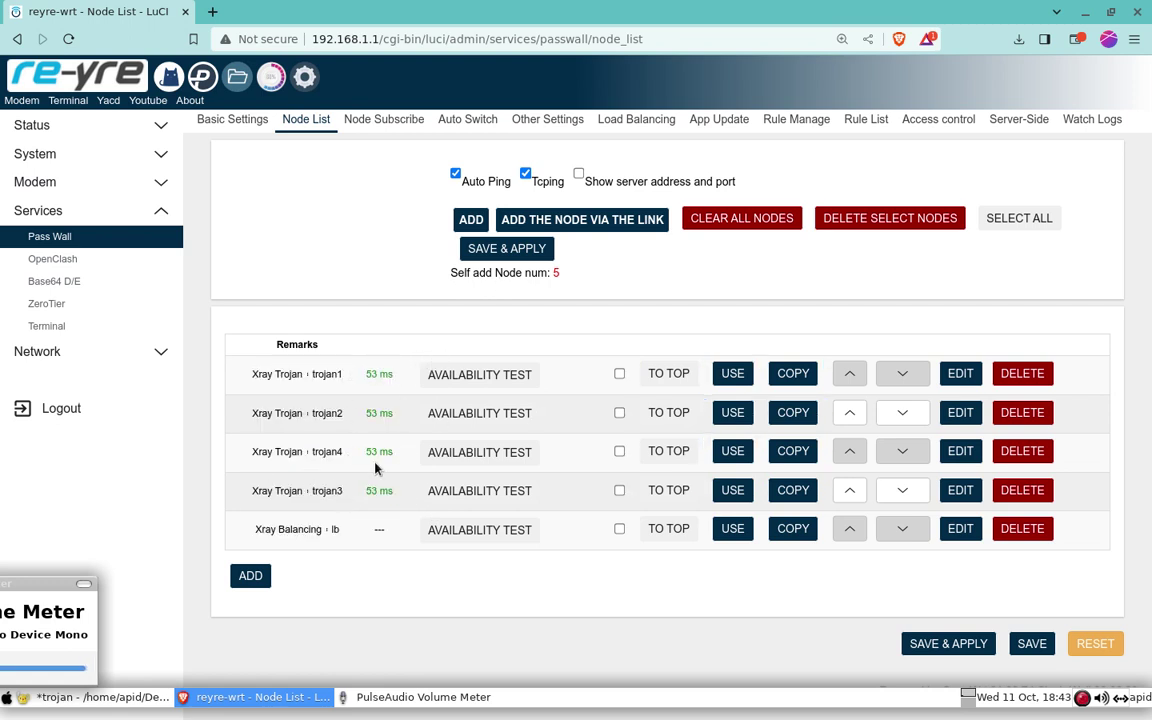
{"action": "left_click", "coordinate": [470, 375]}
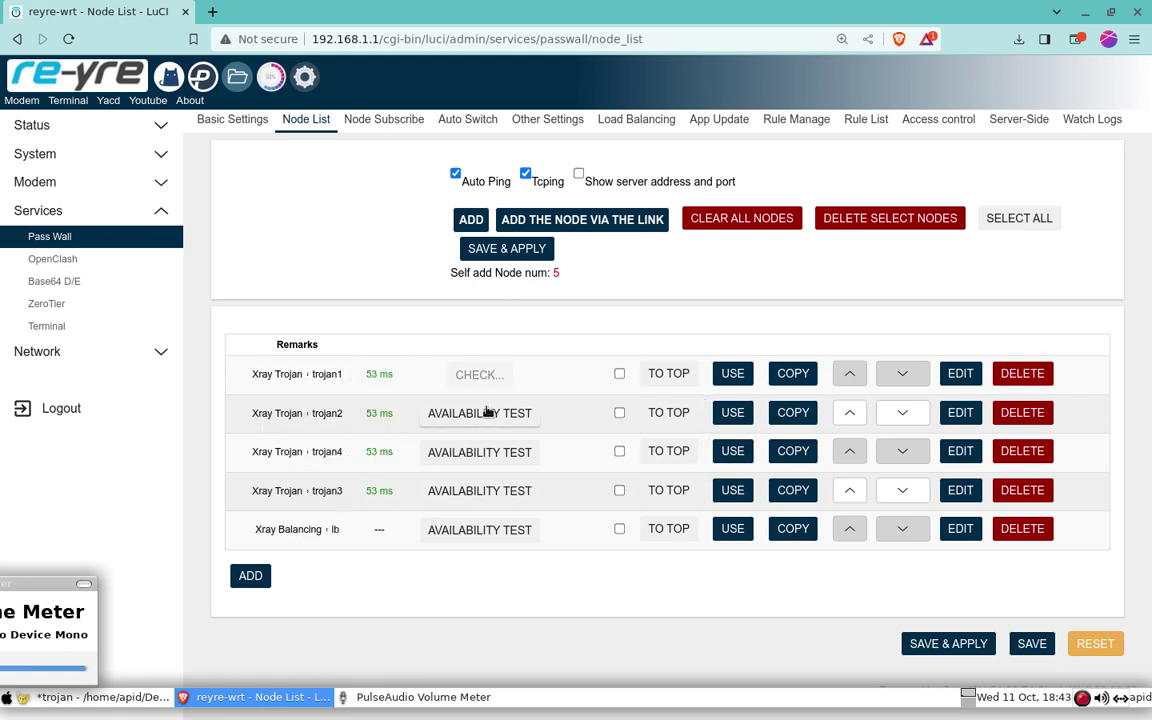
{"action": "left_click", "coordinate": [482, 413]}
{"action": "left_click", "coordinate": [482, 452]}
{"action": "left_click", "coordinate": [482, 490]}
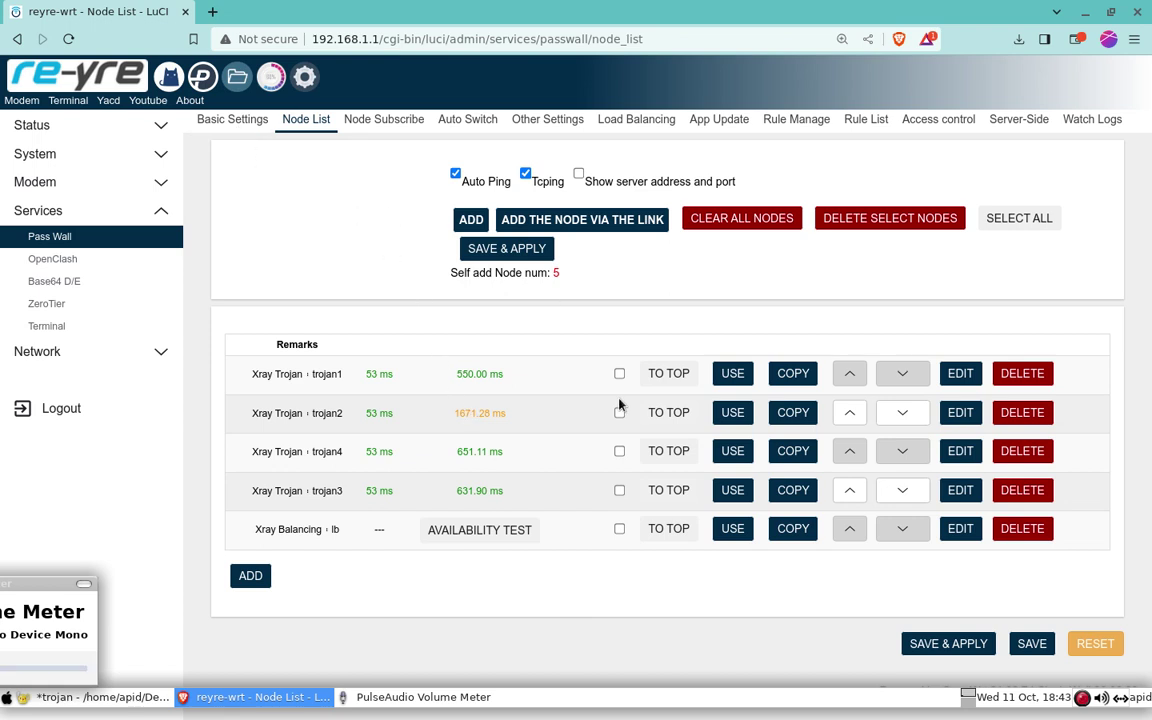
In Pass Wall's basic settings, set the TCP node to Xray_balancing [lb], enable the main switch, and save and apply
{"action": "left_click", "coordinate": [240, 122]}
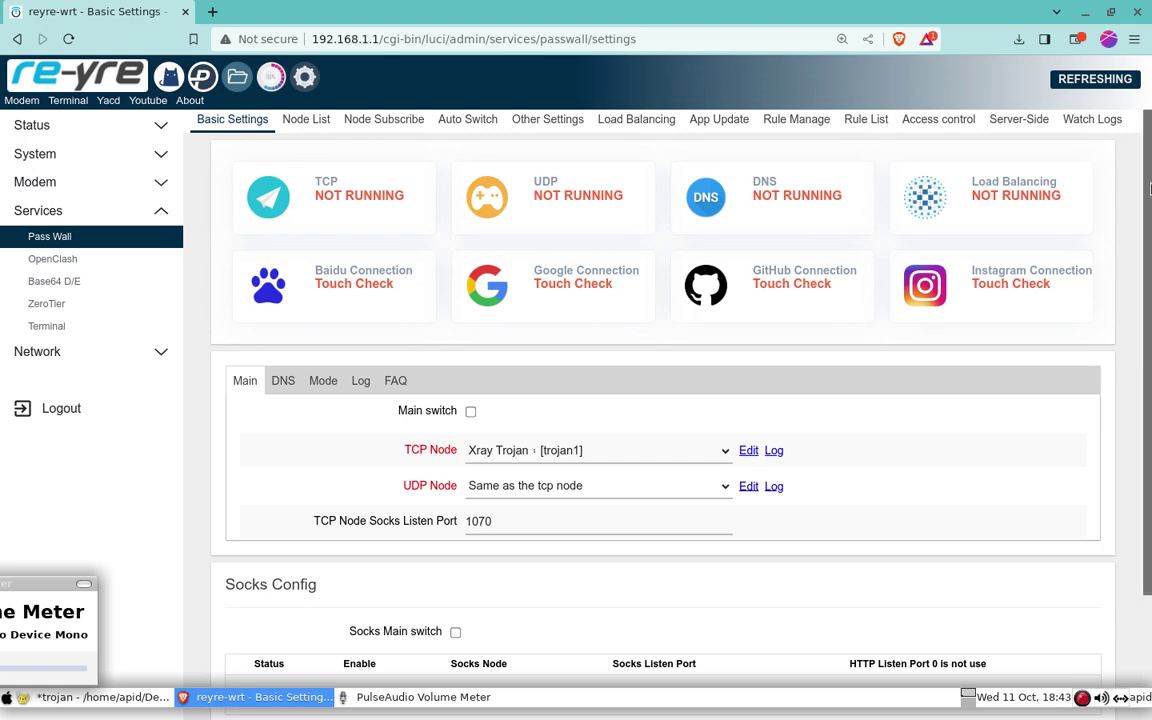
{"action": "scroll", "coordinate": [660, 372], "scroll_direction": "down", "scroll_amount": 1}
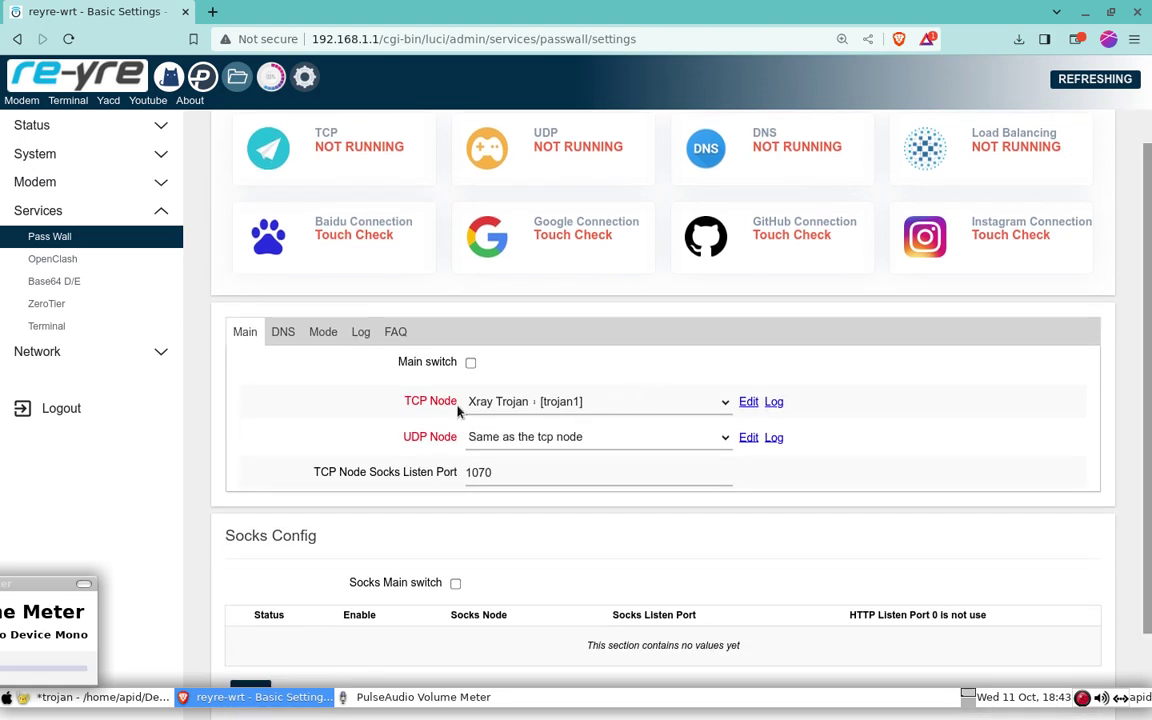
{"action": "left_click", "coordinate": [689, 403]}
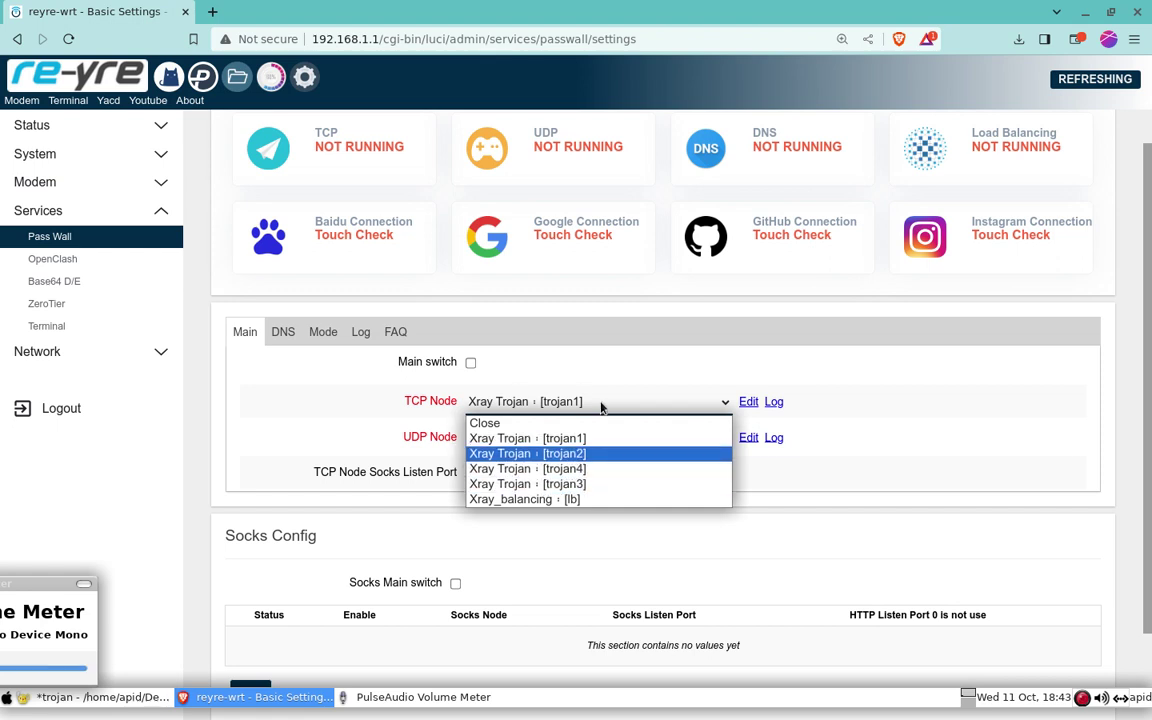
{"action": "left_click", "coordinate": [560, 505]}
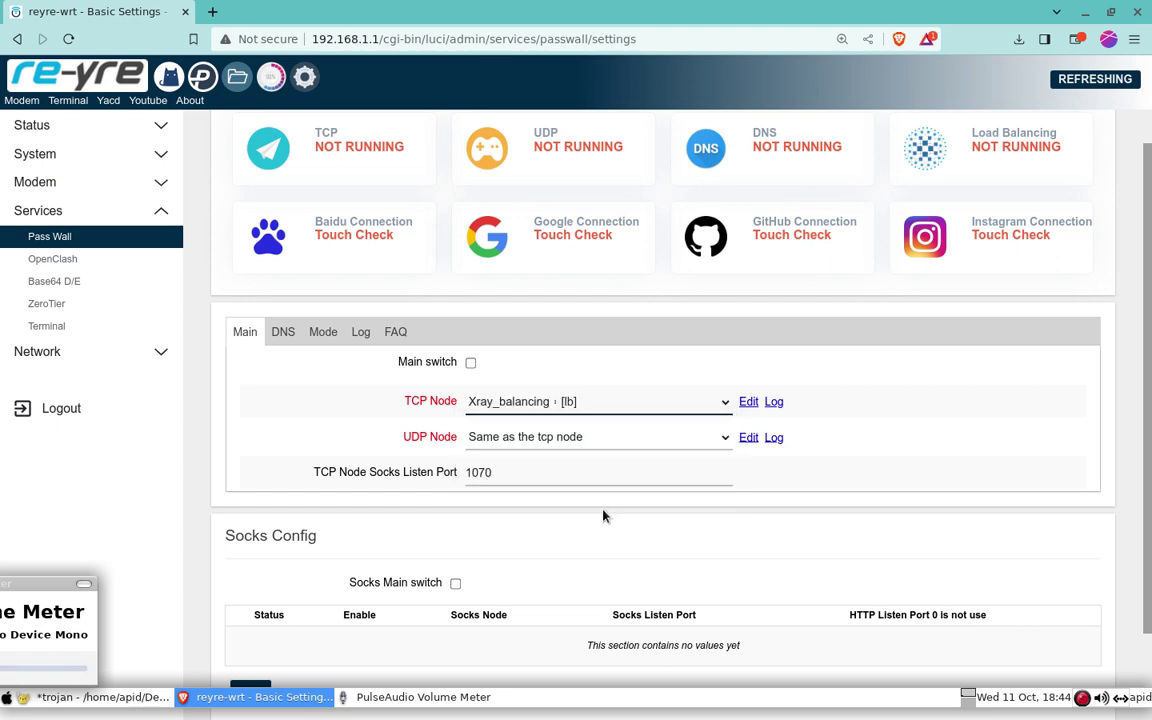
{"action": "left_click", "coordinate": [471, 365]}
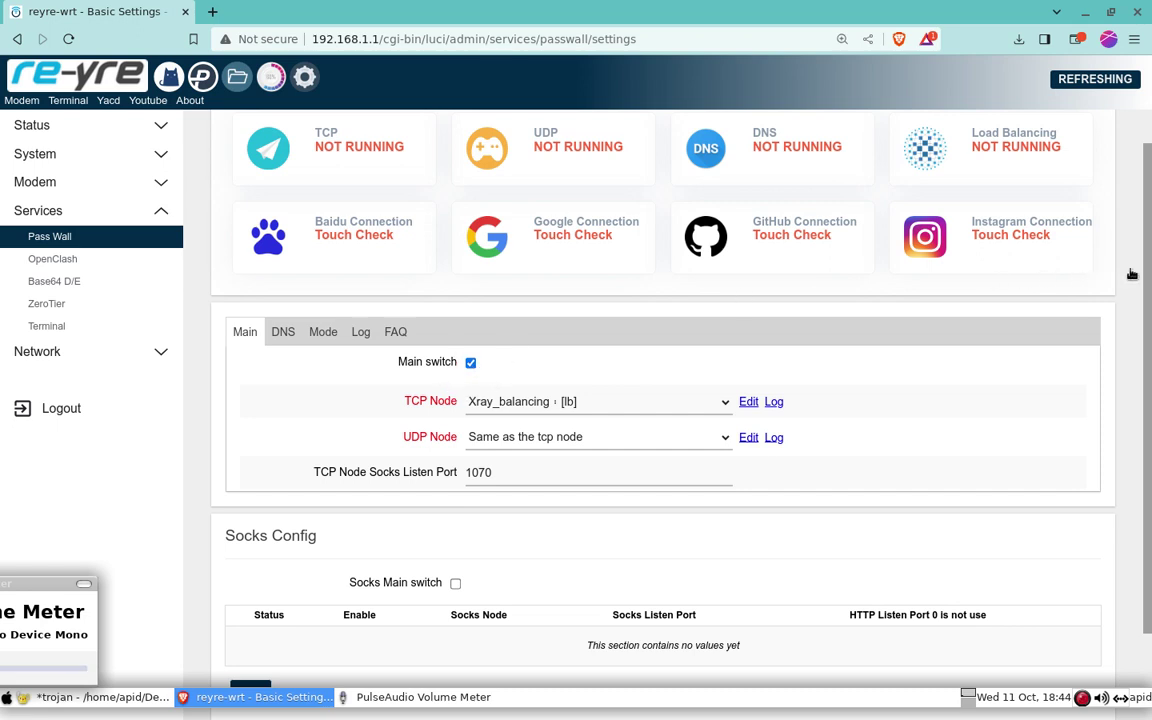
{"action": "scroll", "coordinate": [1147, 277], "scroll_direction": "down", "scroll_amount": 2}
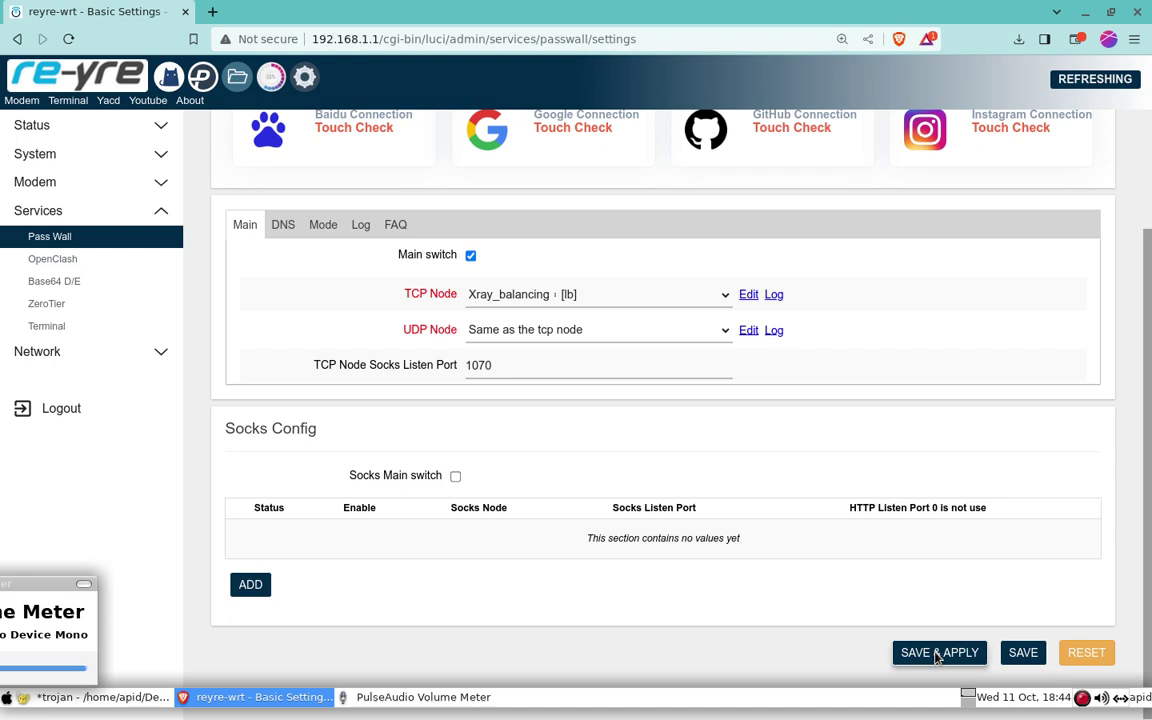
{"action": "left_click", "coordinate": [937, 655]}
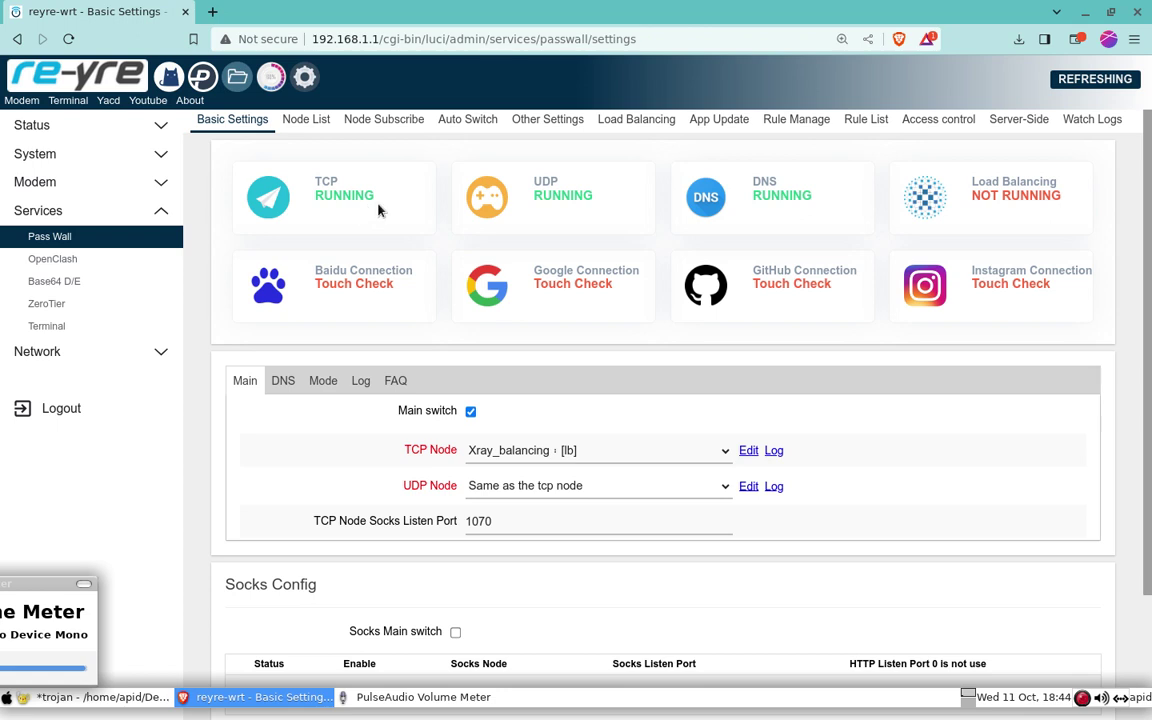
Run the Baidu, Google, GitHub and Instagram connection checks in Pass Wall's basic settings
{"action": "left_click", "coordinate": [328, 305]}
{"action": "left_click", "coordinate": [545, 286]}
{"action": "left_click", "coordinate": [760, 285]}
{"action": "left_click", "coordinate": [1025, 288]}
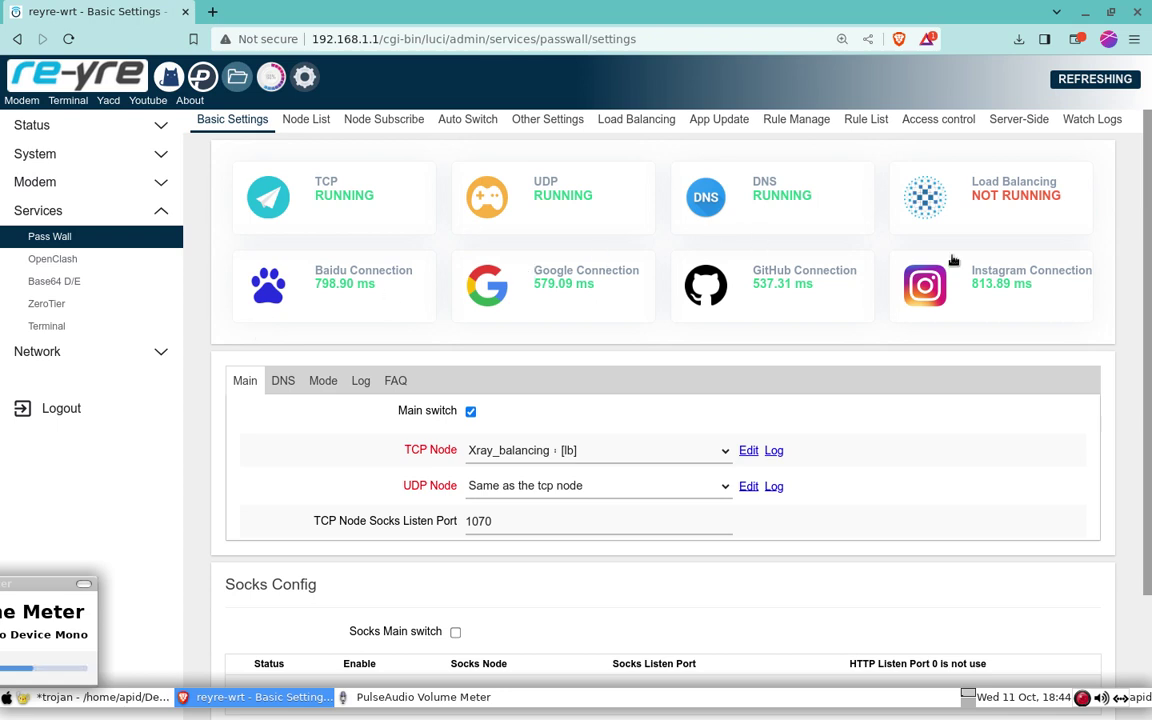
Open speedtest.net in a new browser tab and run the internet speed test
{"action": "left_click", "coordinate": [212, 11]}
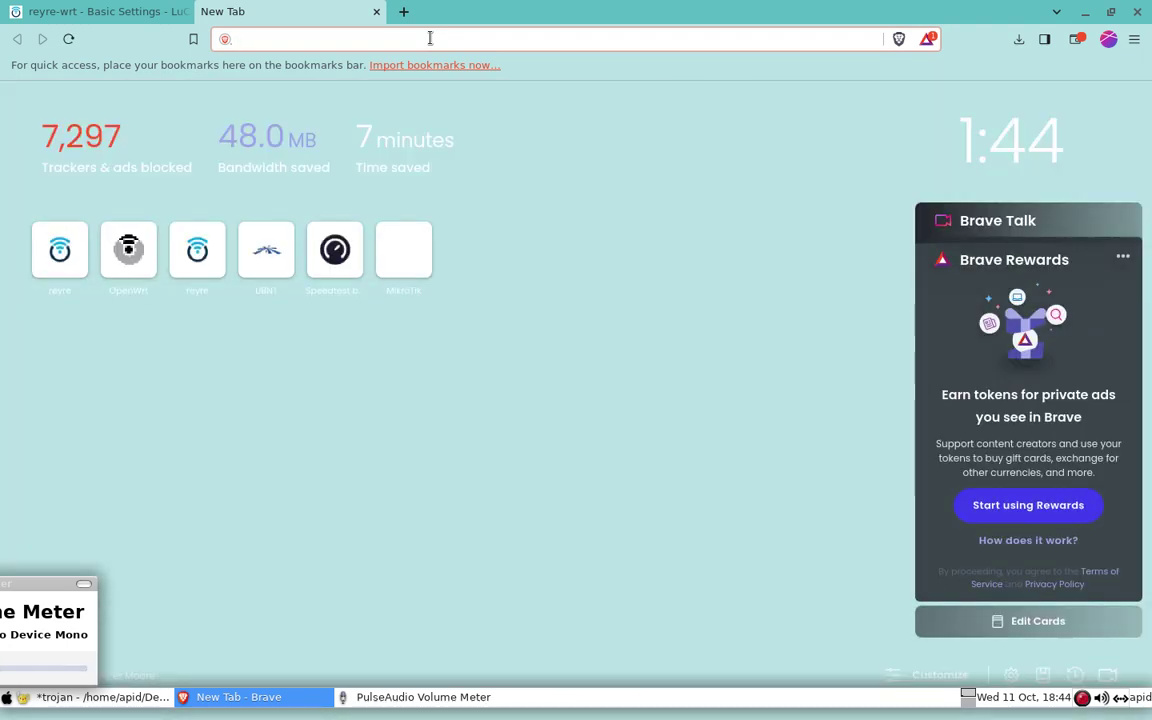
{"action": "type", "text": "s"}
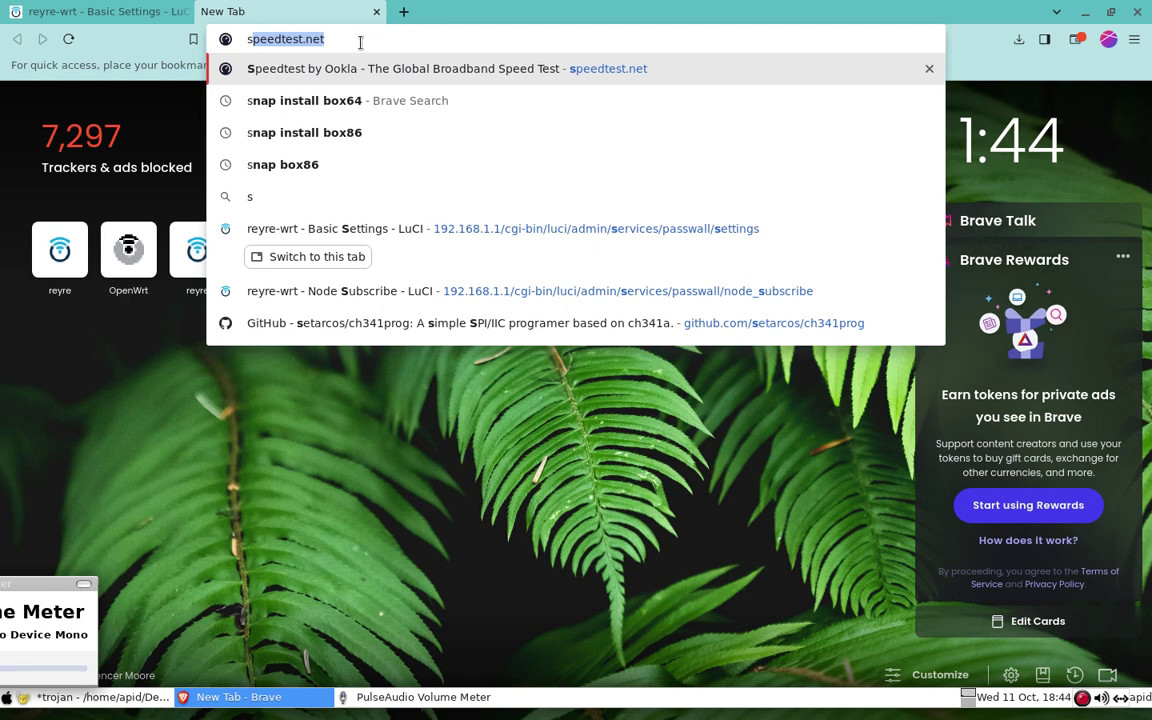
{"action": "key", "text": "Right"}
{"action": "key", "text": "Return"}
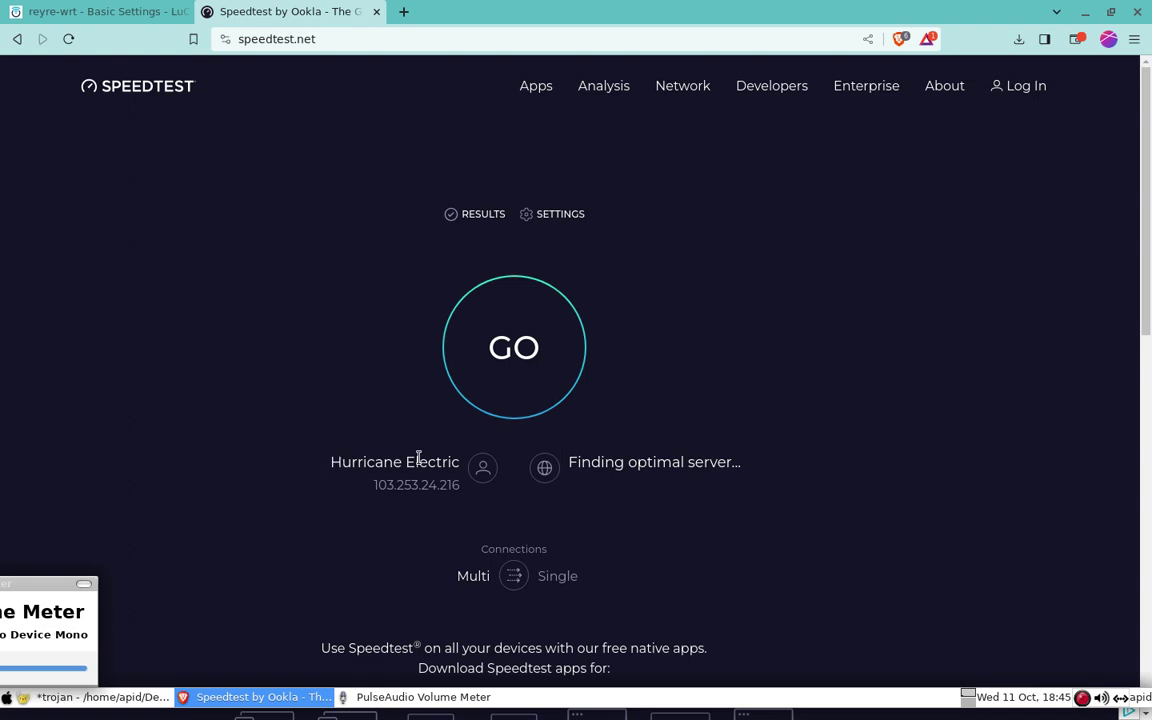
{"action": "left_click", "coordinate": [483, 378]}
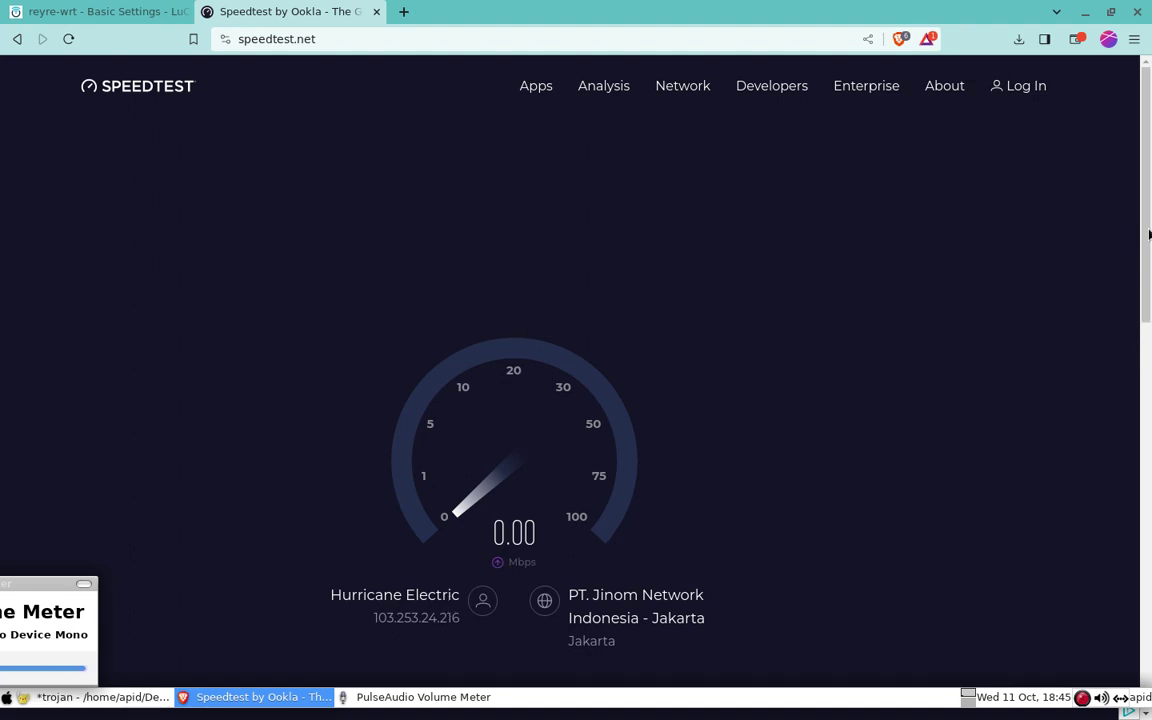
{"action": "scroll", "coordinate": [1149, 279], "scroll_direction": "down", "scroll_amount": 3}
{"action": "scroll", "coordinate": [1149, 304], "scroll_direction": "up", "scroll_amount": 3}
Check the Pass Wall node list, reopen its basic settings and return to Speedtest to view the finished result
{"action": "left_click", "coordinate": [116, 18]}
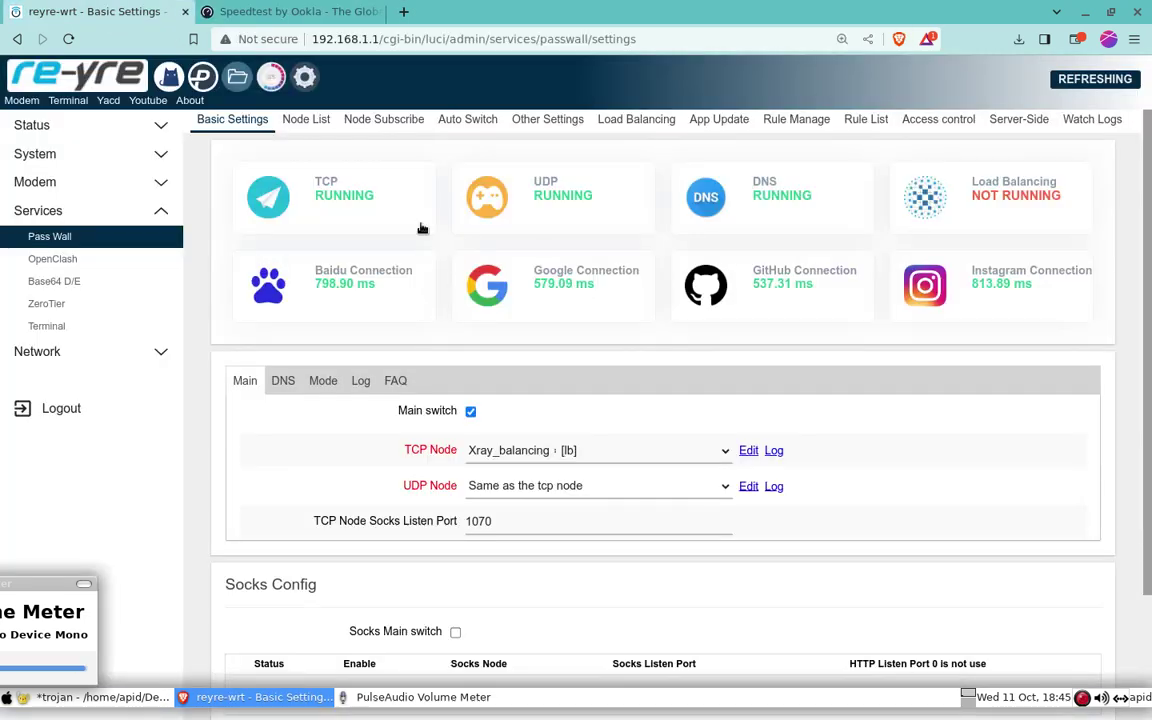
{"action": "left_click", "coordinate": [303, 119]}
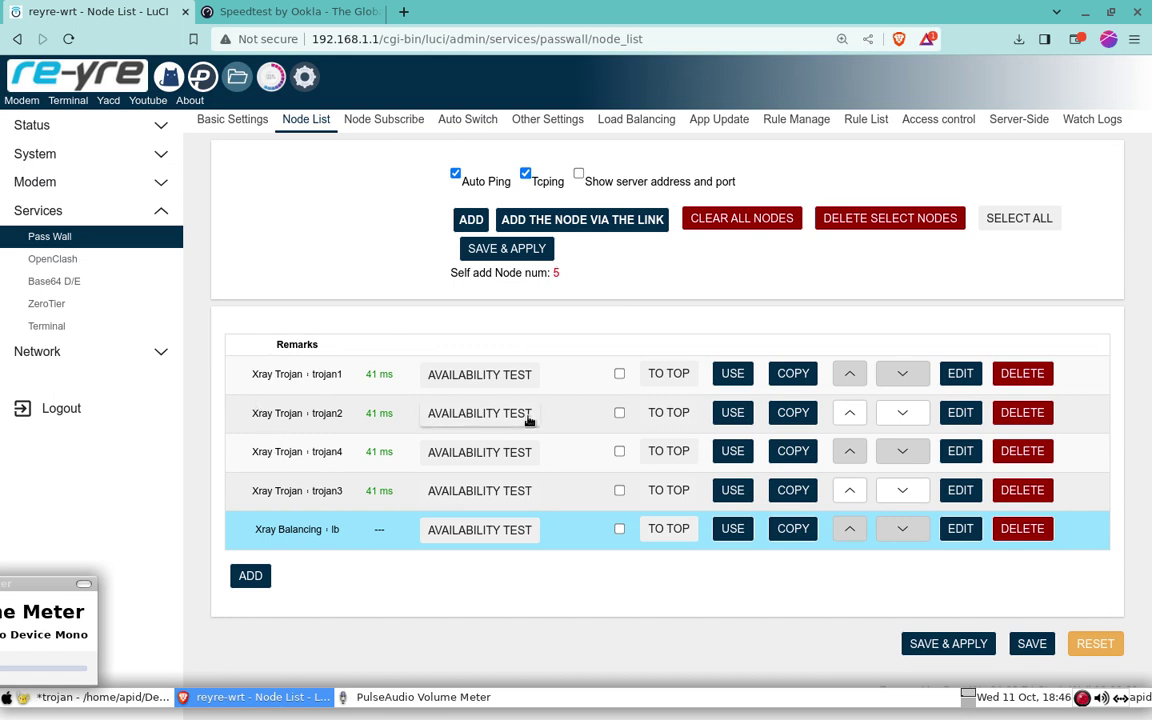
{"action": "left_click", "coordinate": [209, 115]}
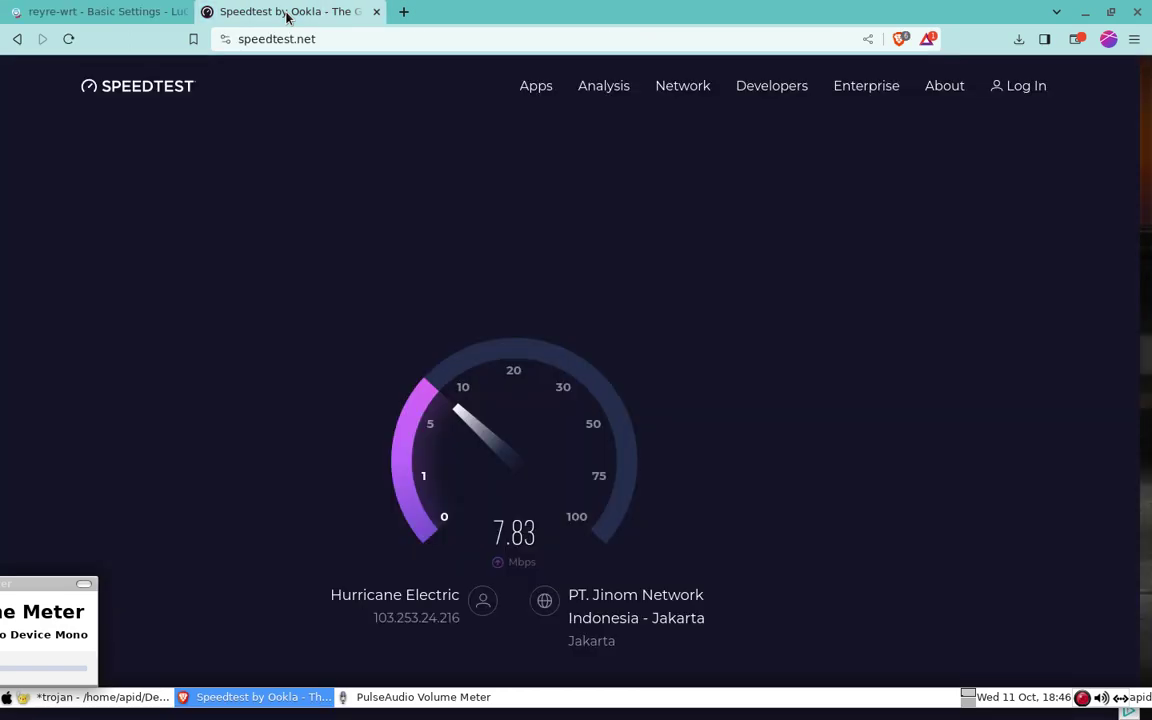
{"action": "left_click", "coordinate": [287, 13]}
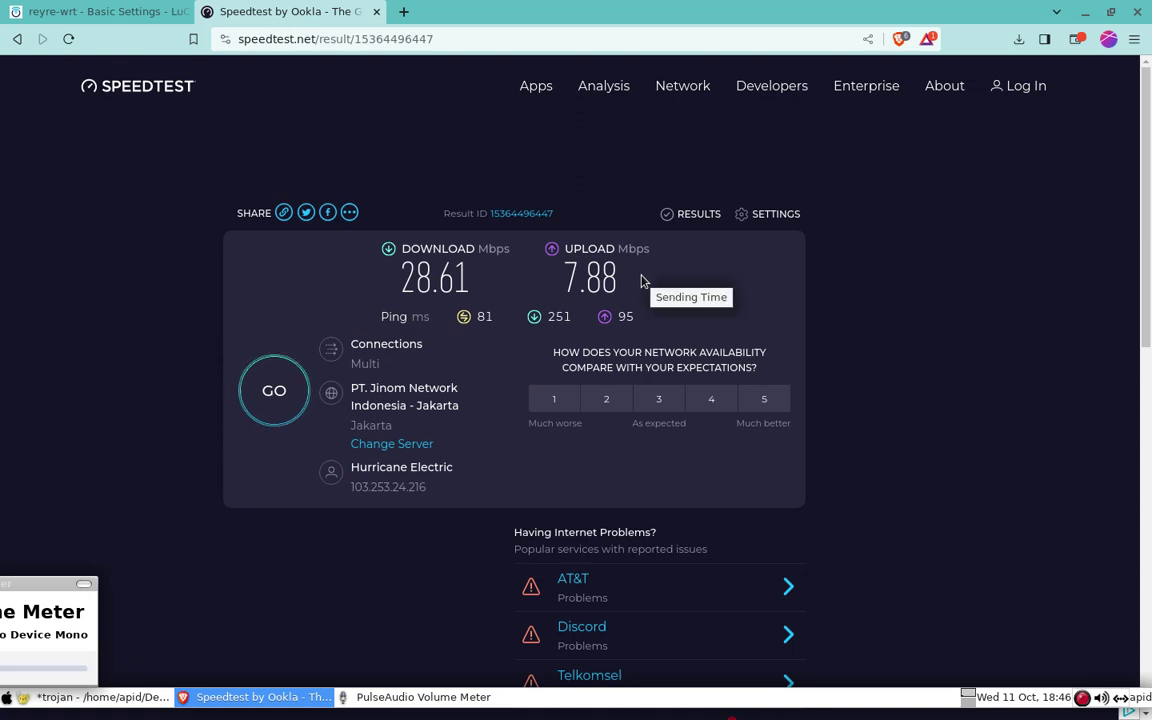
Return to Pass Wall's basic settings and repeat the four website connection checks, testing Baidu once more
{"action": "left_click", "coordinate": [95, 12]}
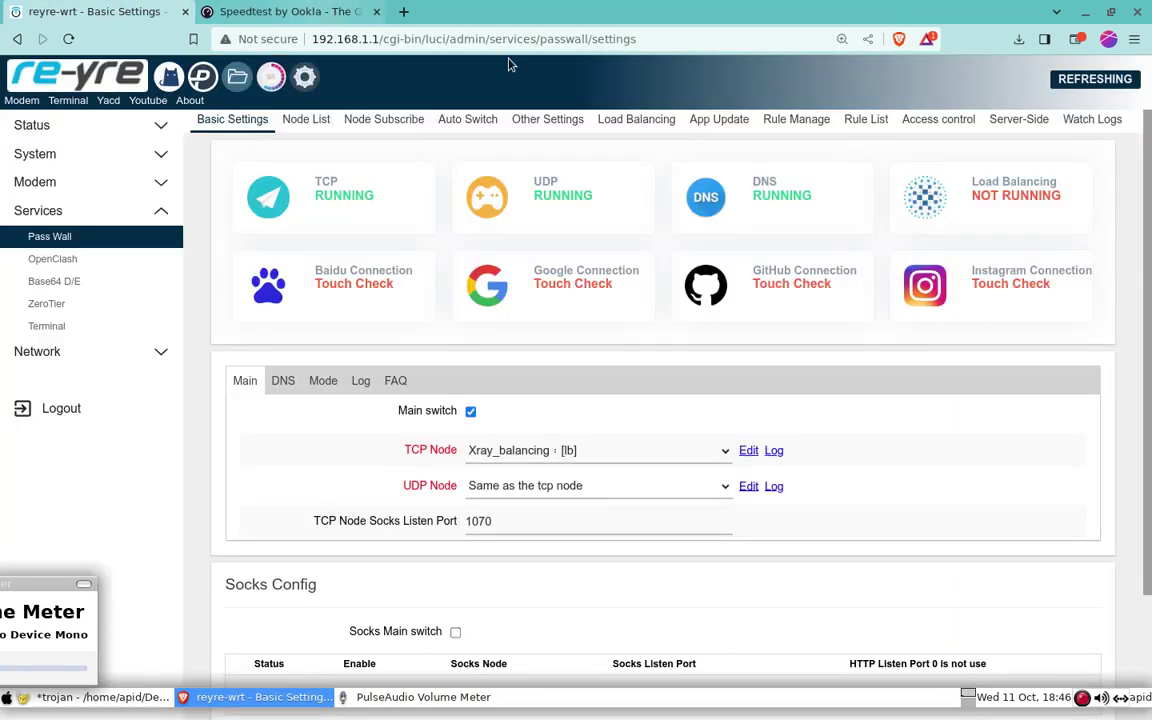
{"action": "left_click", "coordinate": [335, 275]}
{"action": "left_click", "coordinate": [590, 288]}
{"action": "left_click", "coordinate": [773, 289]}
{"action": "left_click", "coordinate": [998, 285]}
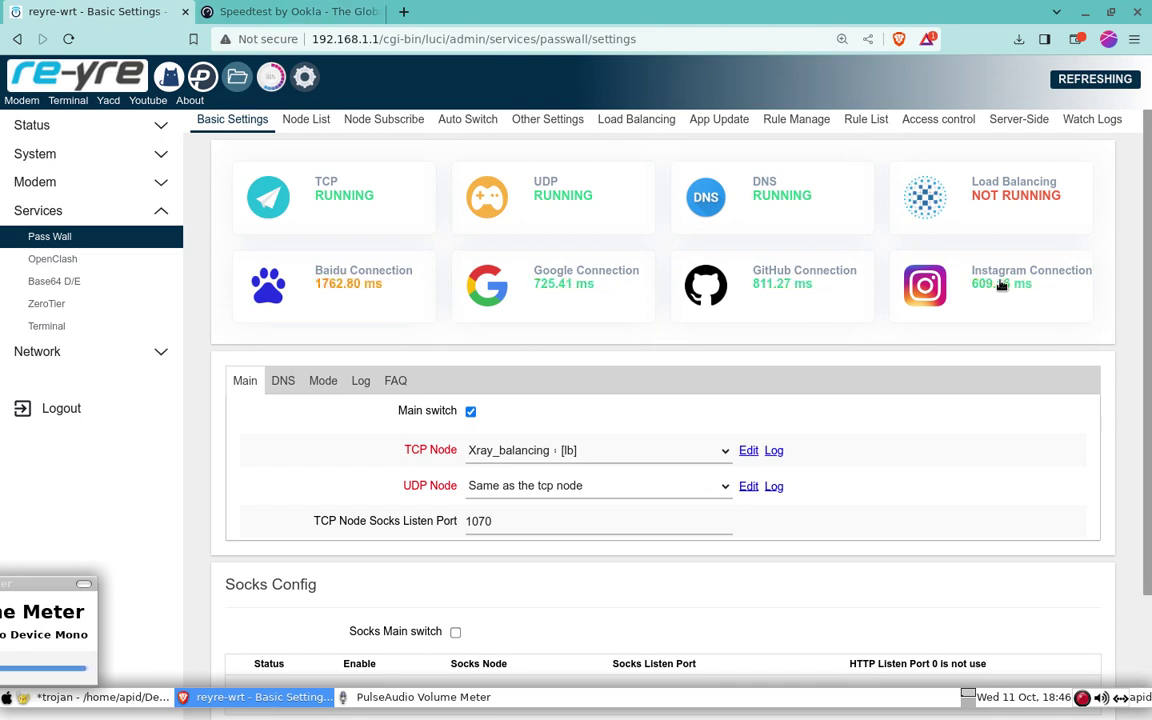
{"action": "left_click", "coordinate": [300, 275]}
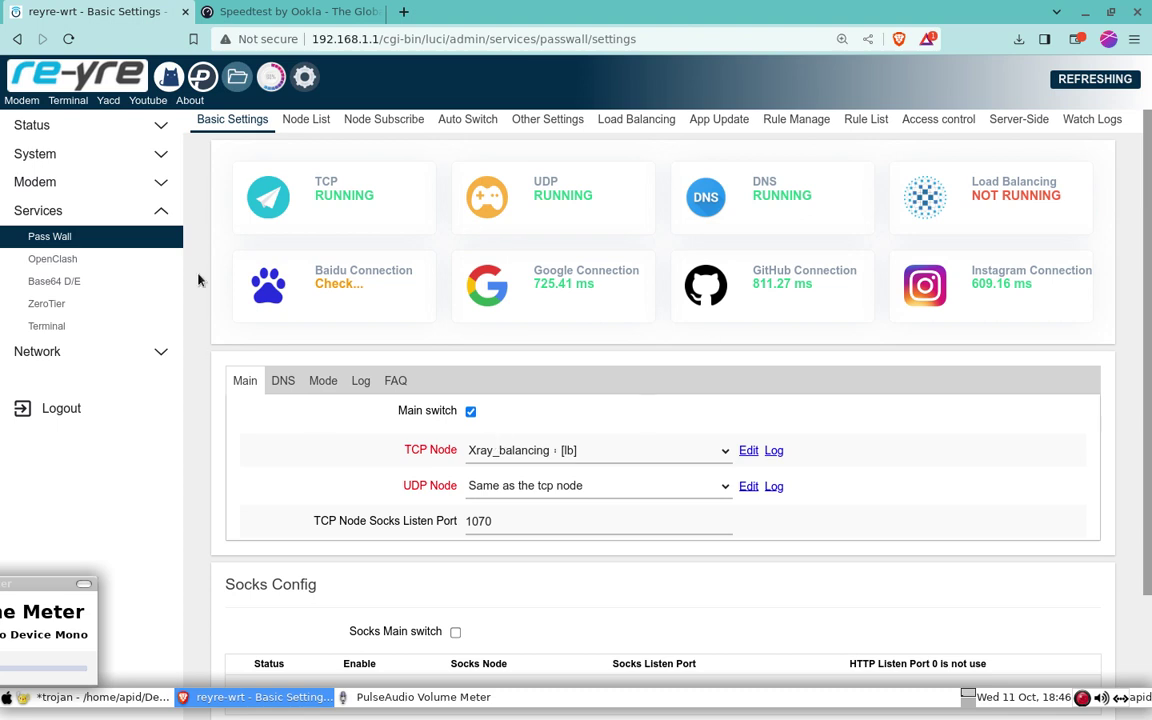